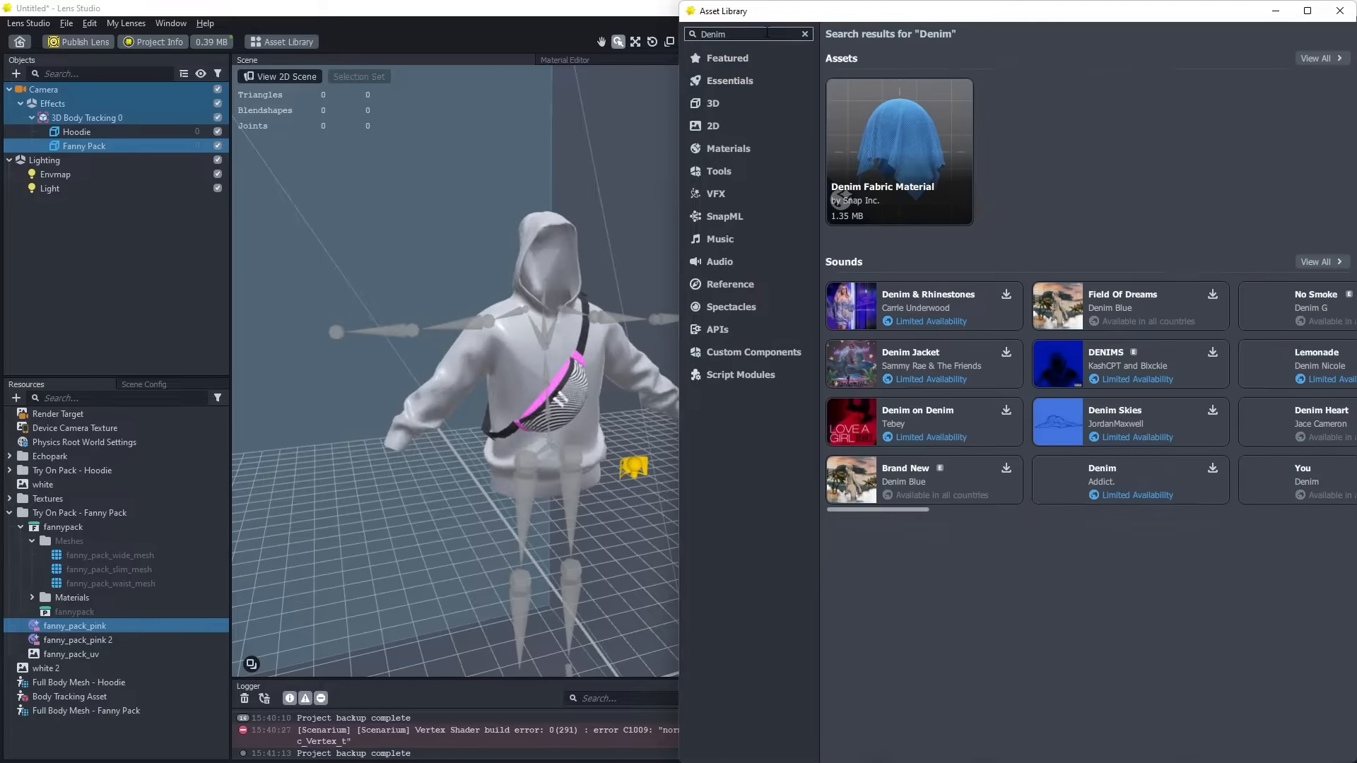
- Import the Denim Fabric Material asset from the library into the project
mouse_move(869, 101)
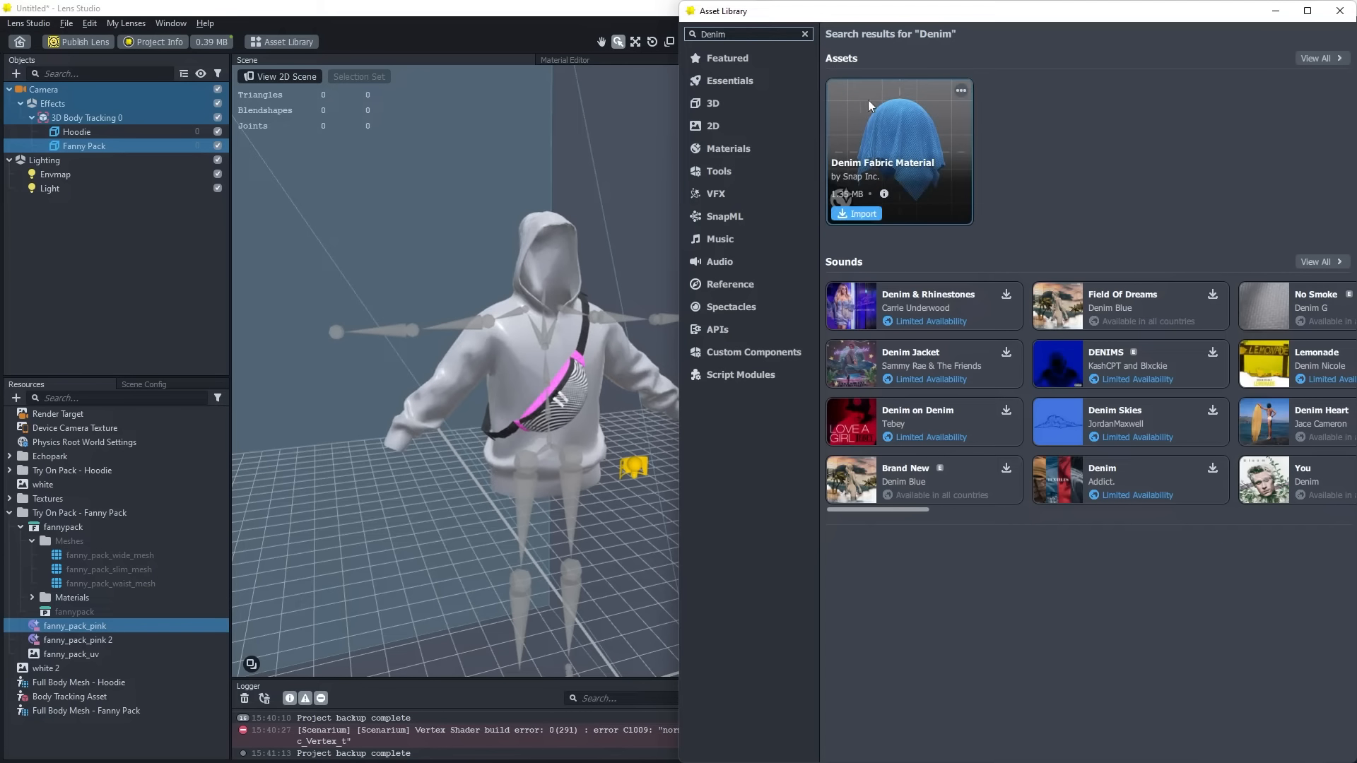
click(867, 217)
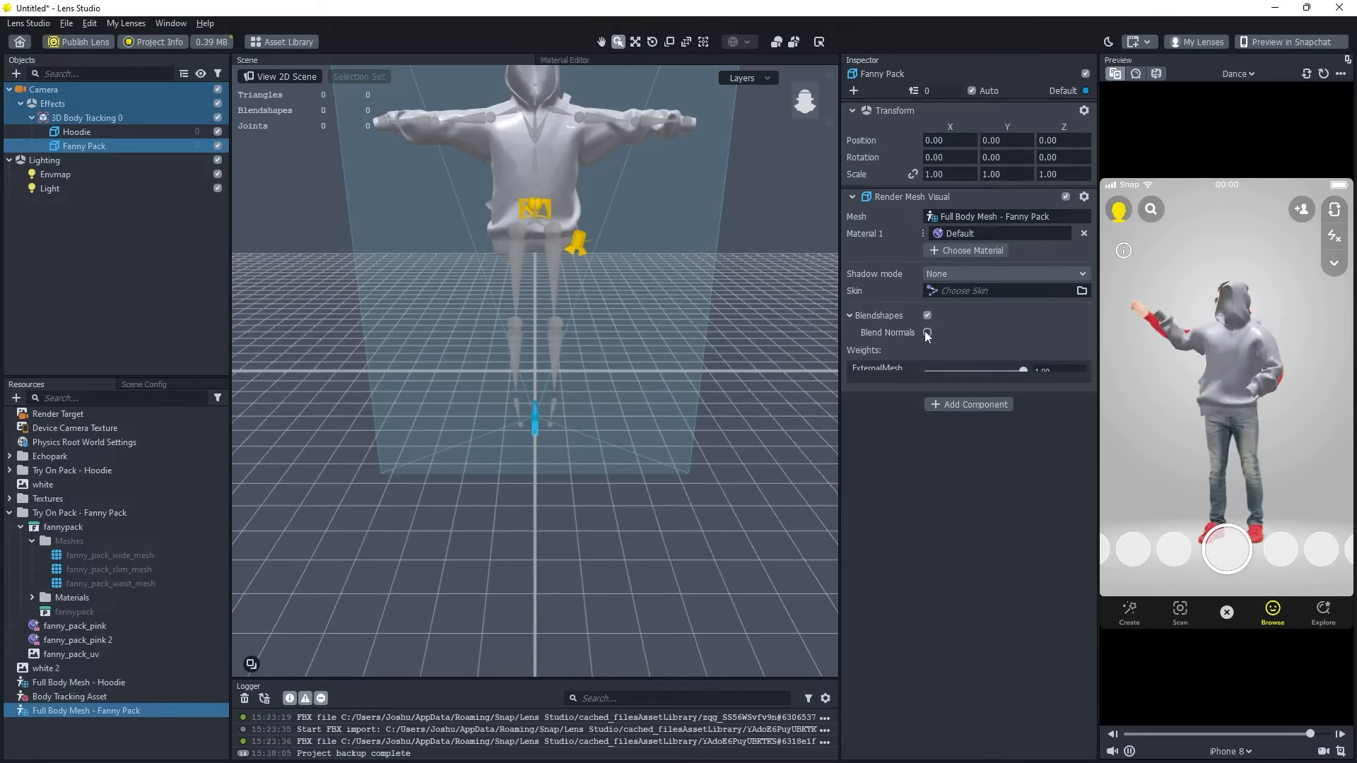
- Toggle Blend Normals on the Fanny Pack mesh and Dynamic Envmap on the Envmap light
click(927, 333)
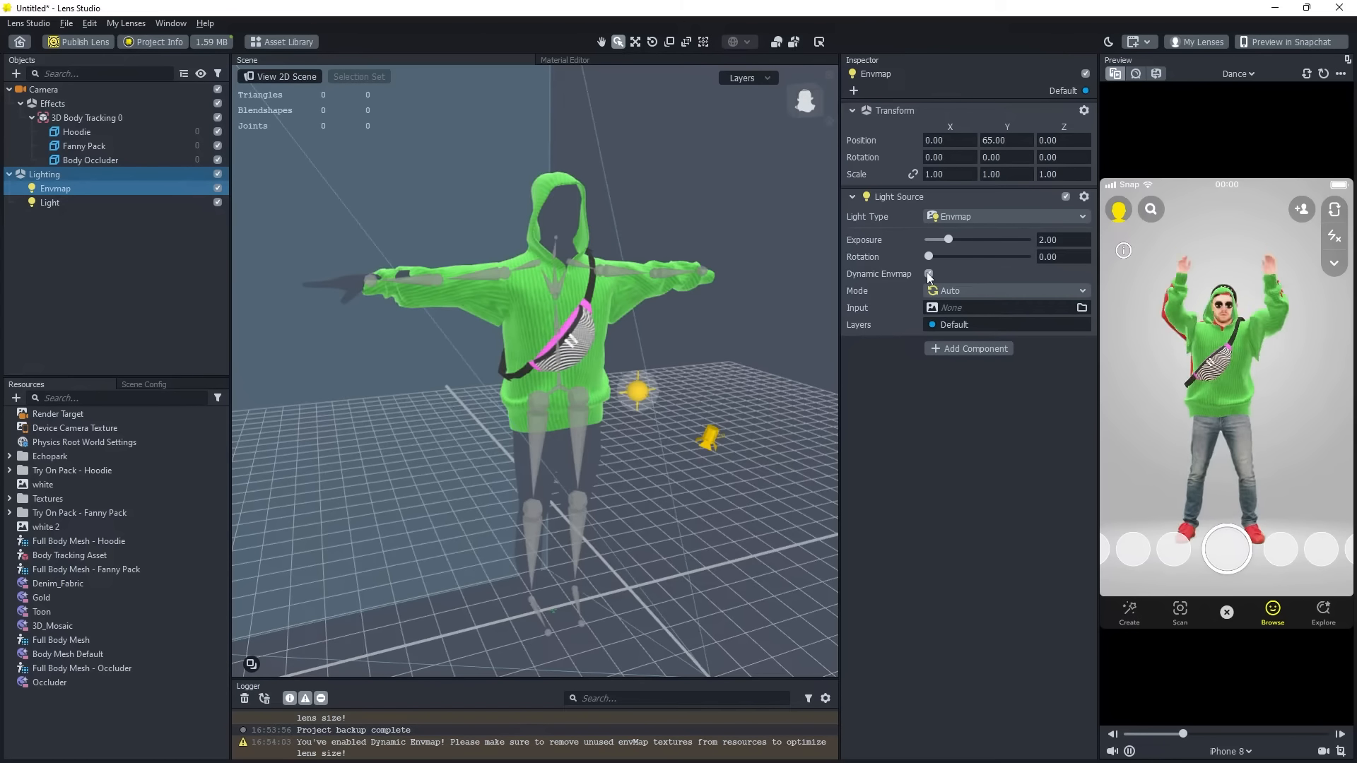
click(927, 273)
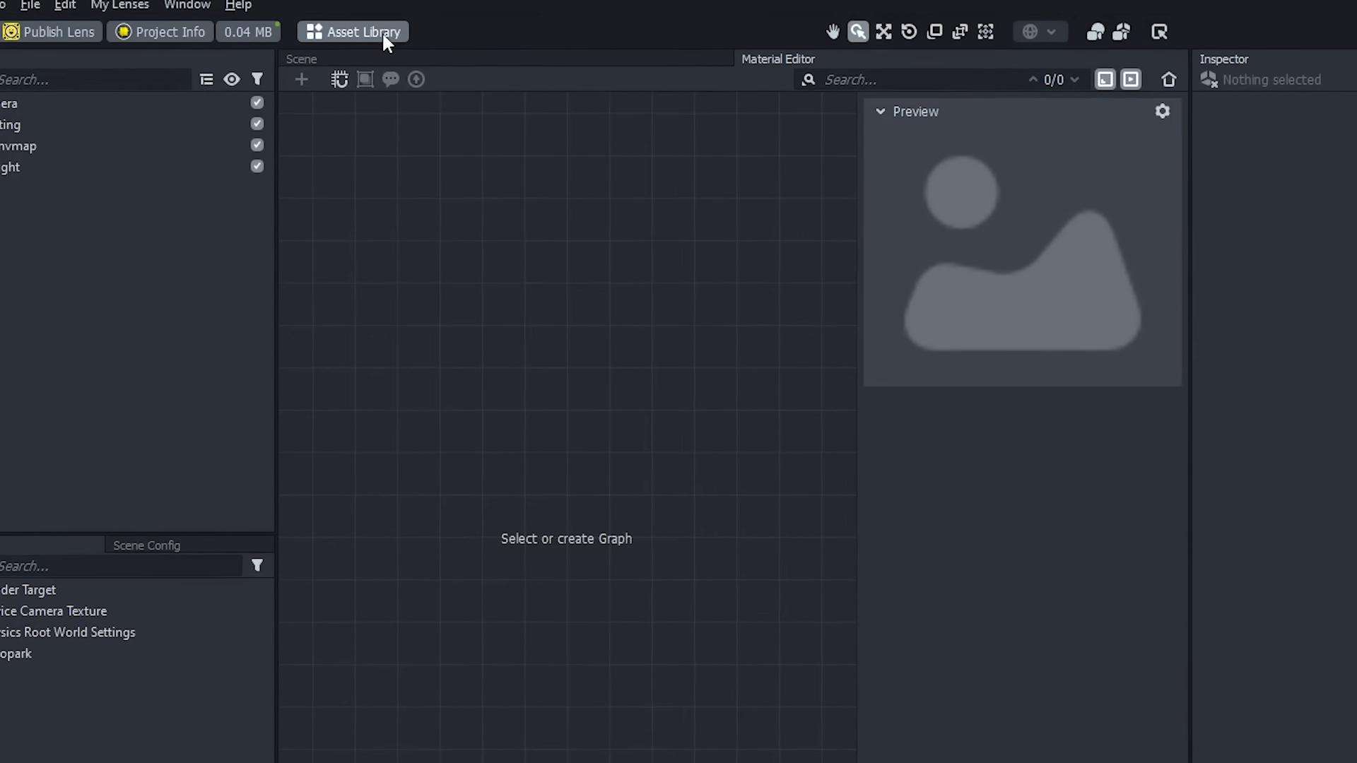
- Import the Try On Pack hoodie and fanny pack from the Asset Library with the default FBX options
click(386, 37)
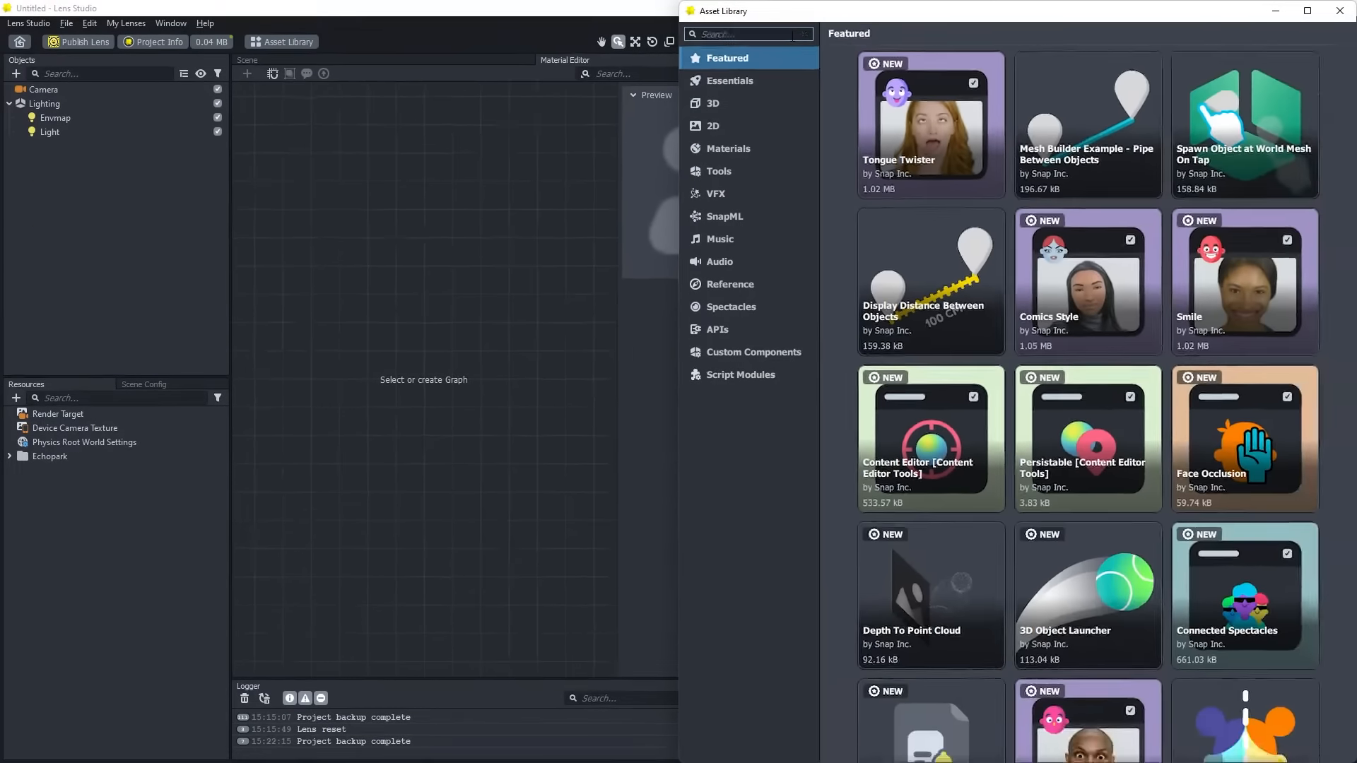
click(892, 212)
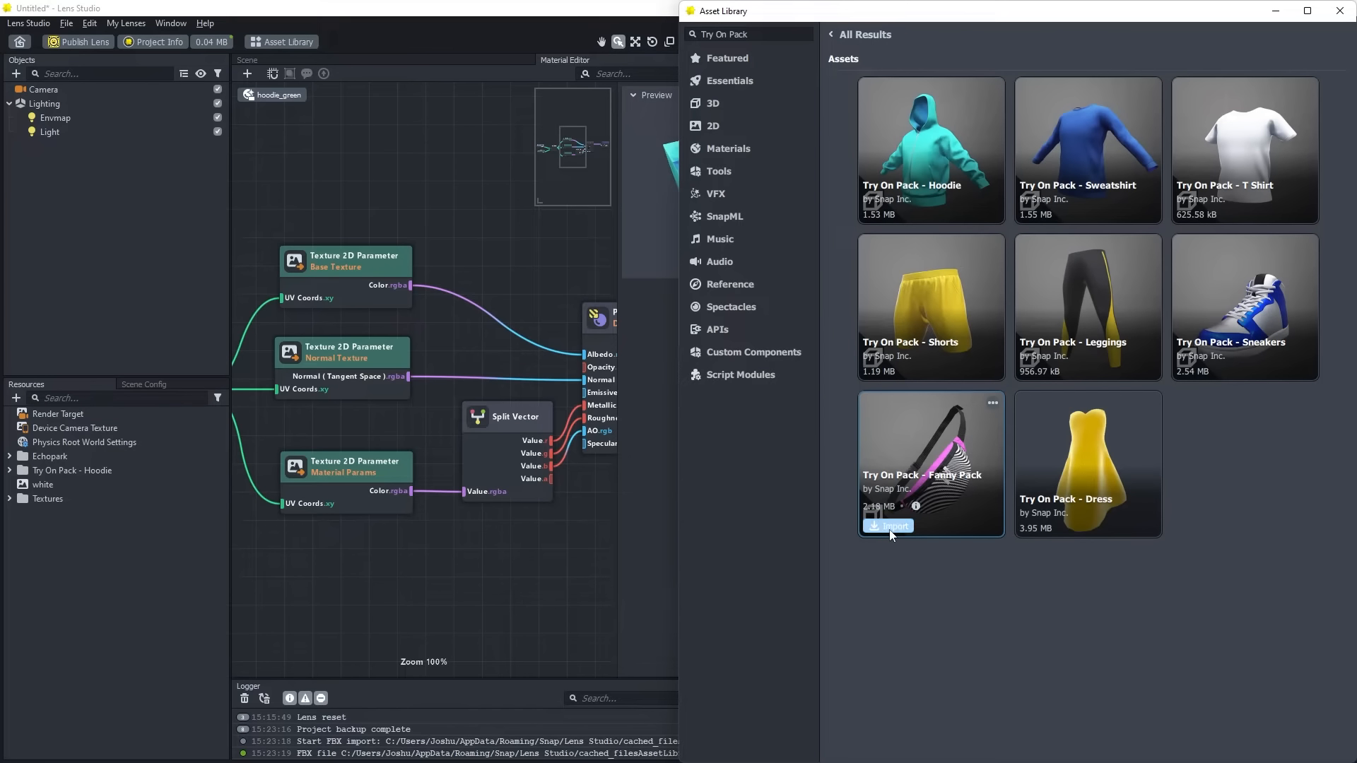
click(891, 535)
click(744, 503)
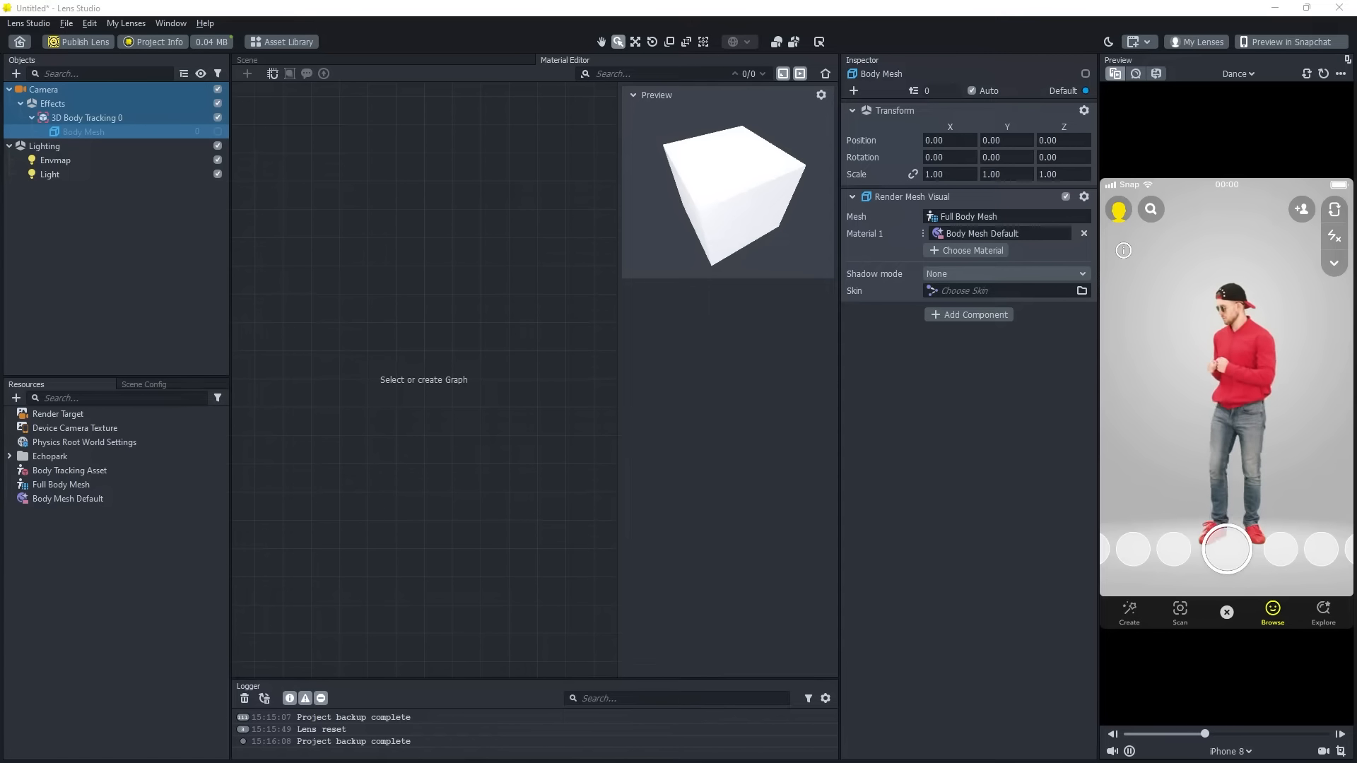
- Enable the Body Mesh object under 3D Body Tracking 0
click(218, 131)
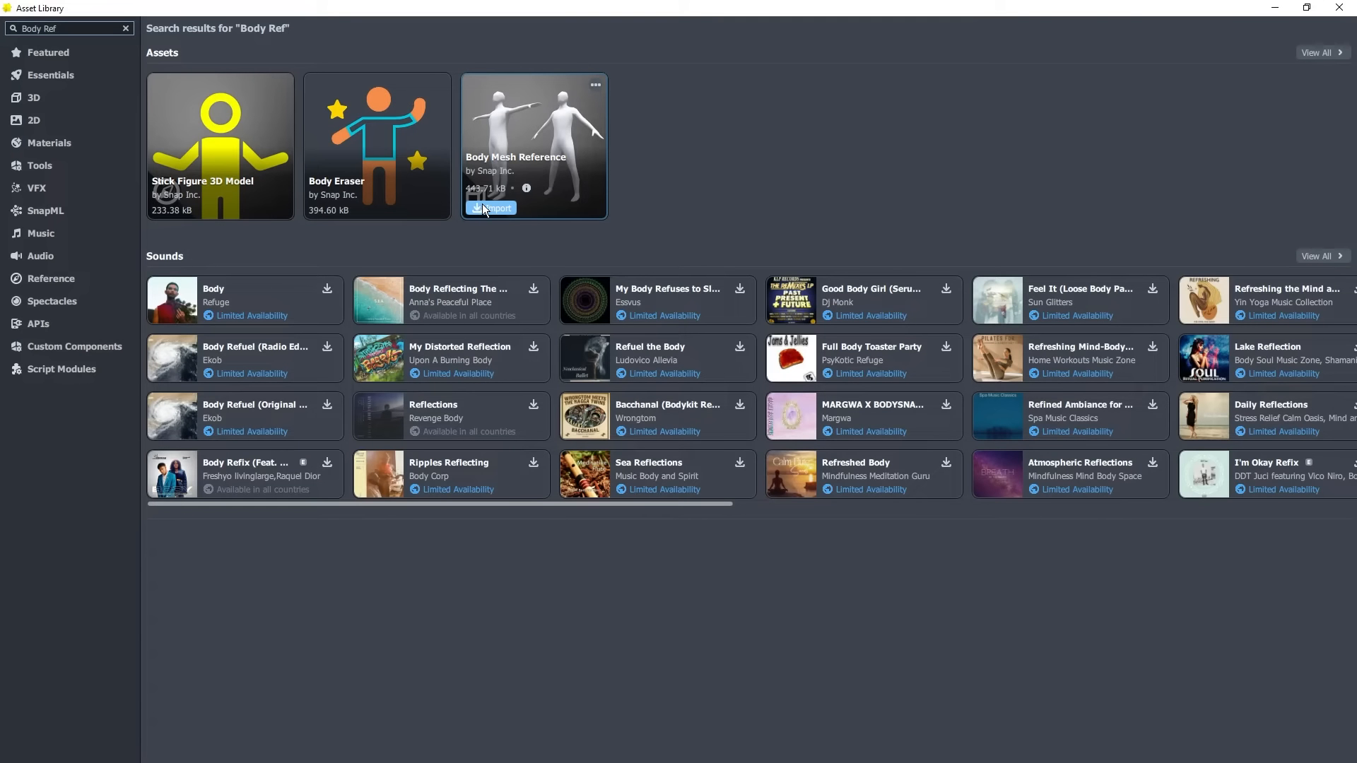
- Import the Body Mesh Reference asset with the default FBX options
click(482, 207)
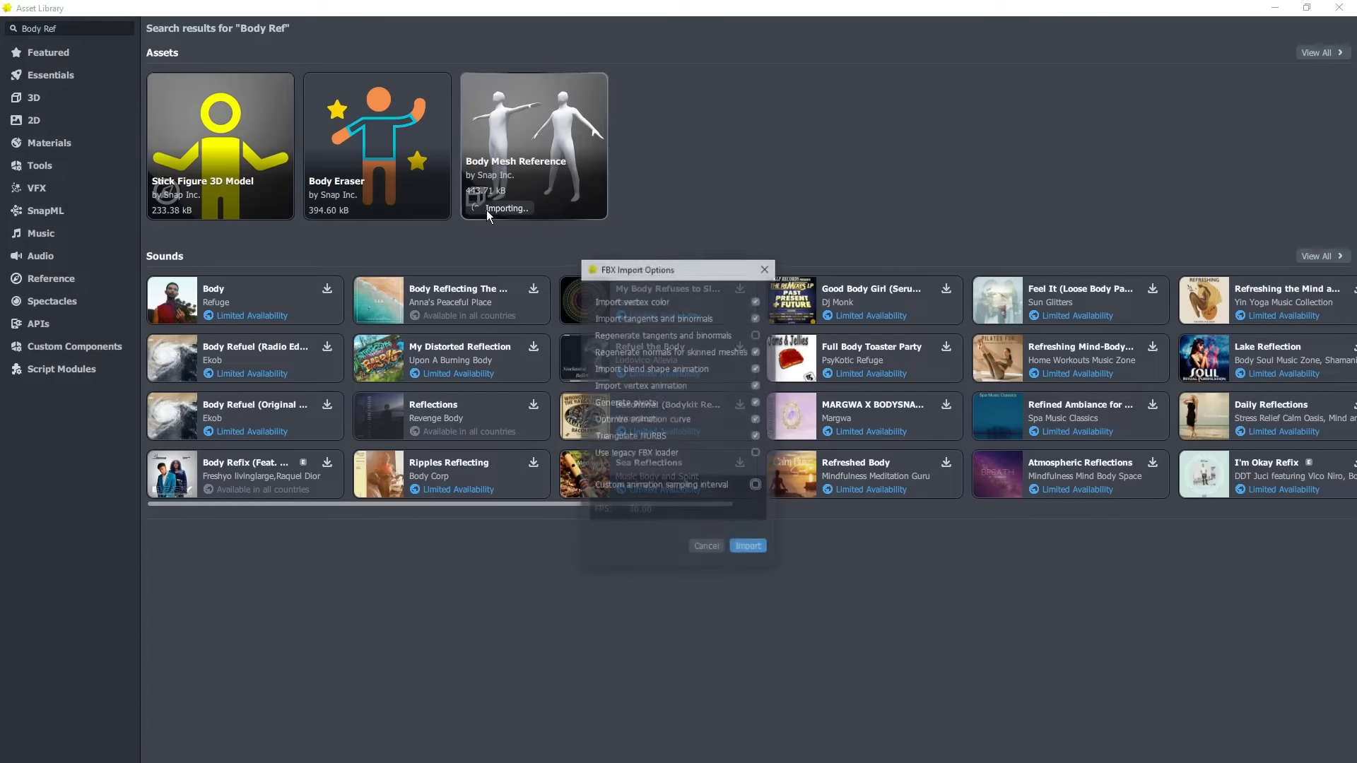
click(749, 549)
- Enable the blue sweatshirt mesh on the A-Pose reference body and inspect how it fits
drag(643, 344, 956, 361)
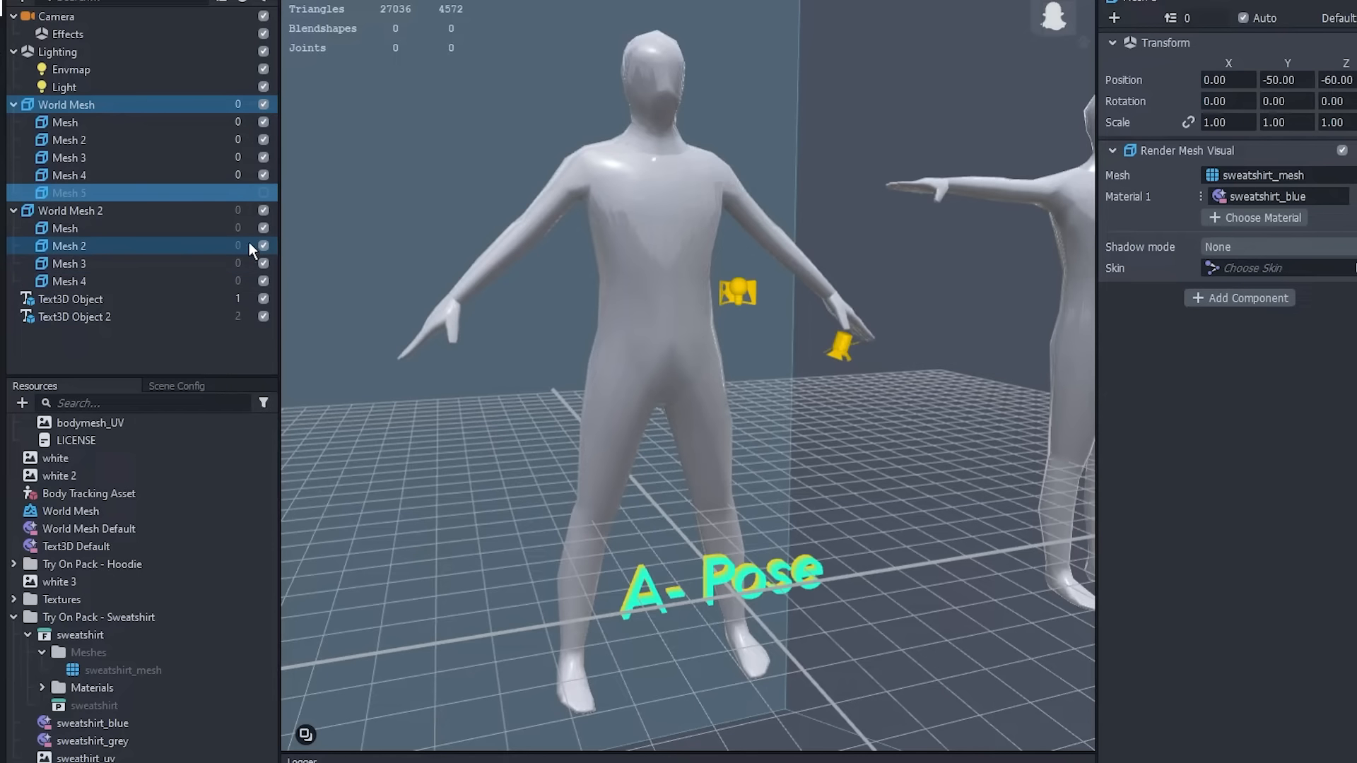
click(263, 191)
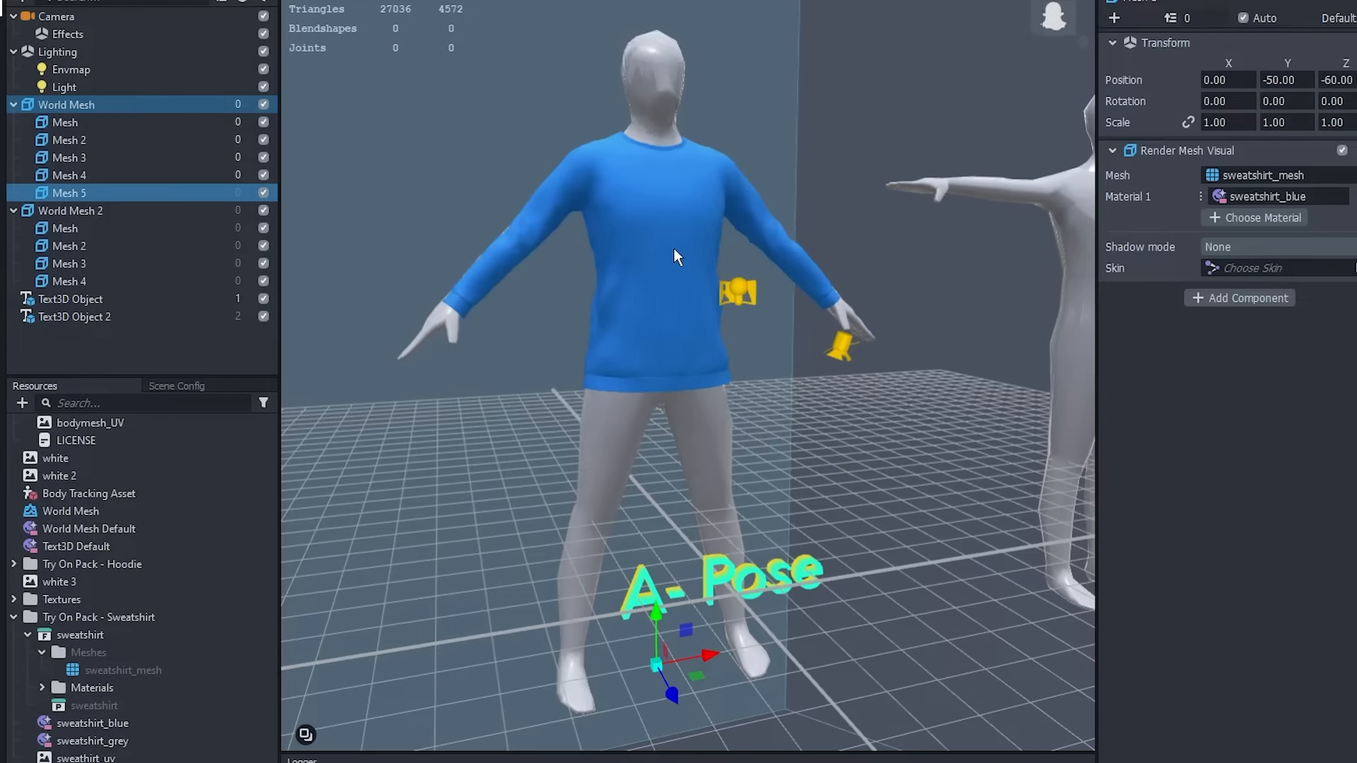
scroll(678, 245, up, 5)
scroll(723, 265, down, 4)
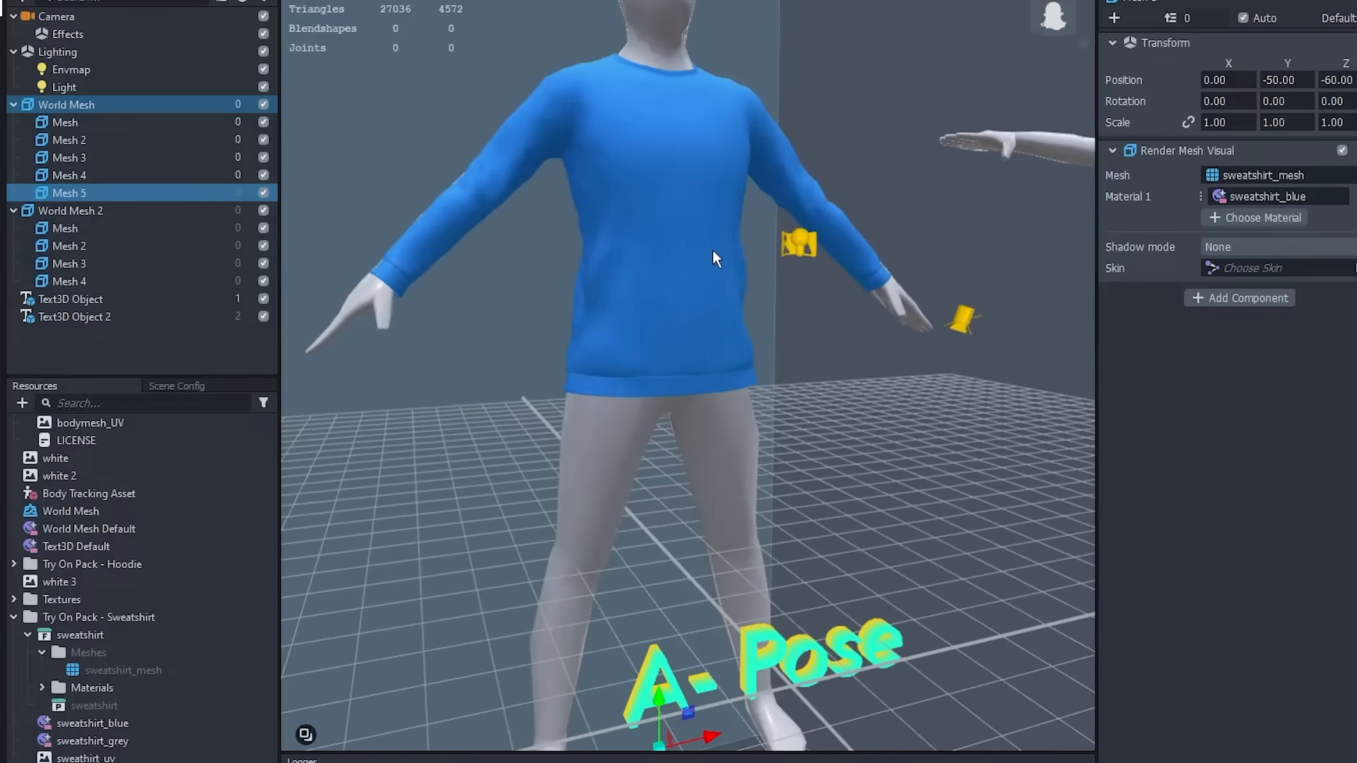
scroll(722, 274, up, 6)
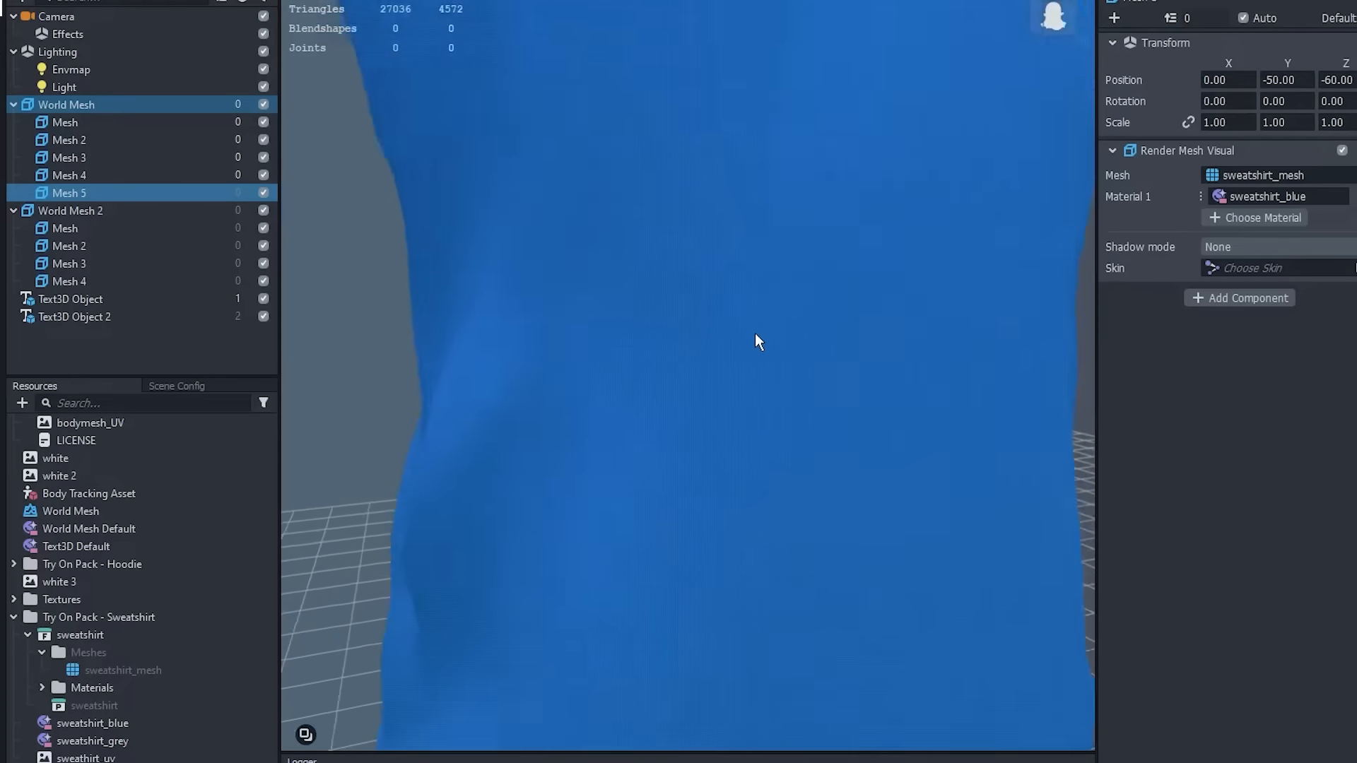
scroll(749, 332, down, 8)
scroll(745, 329, up, 2)
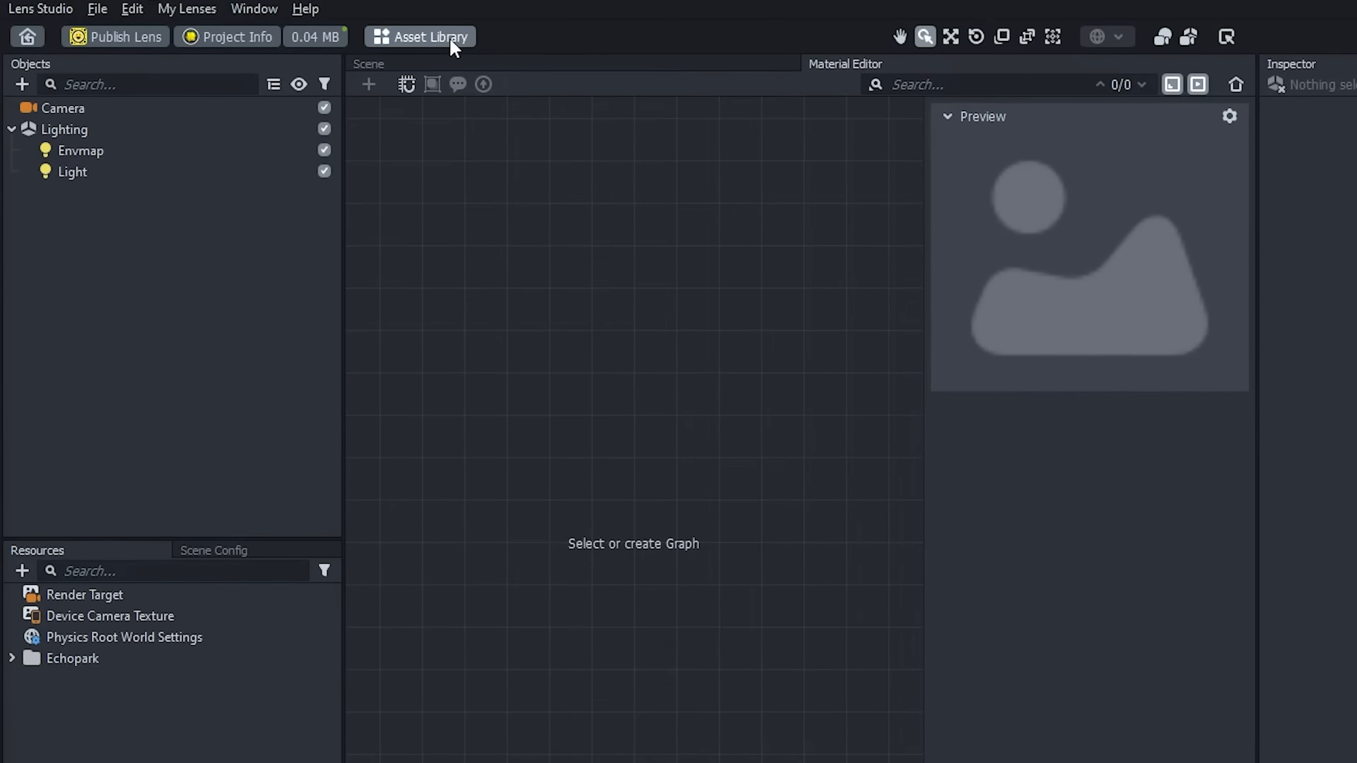
- Search the Asset Library for "Try On Pack" and show all matching assets
click(448, 36)
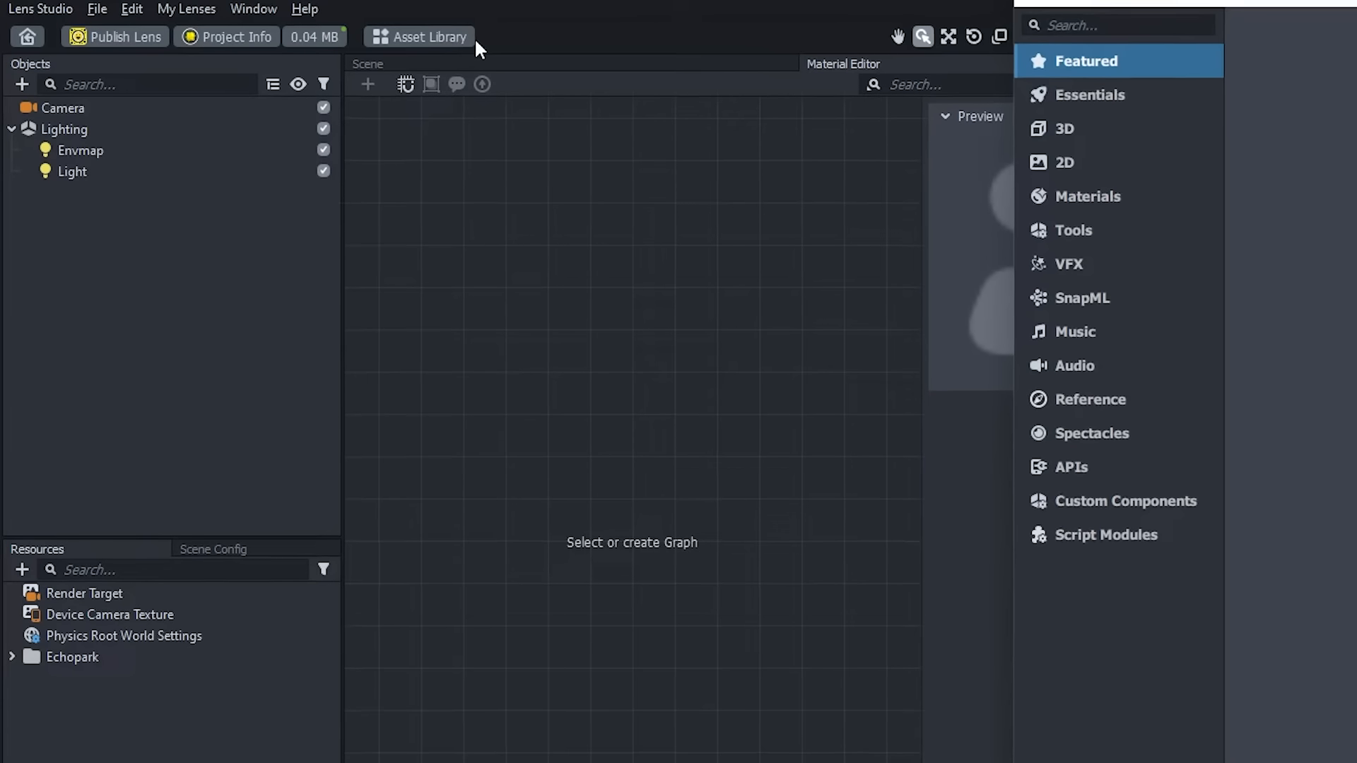
text(Try On Pack)
key(Return)
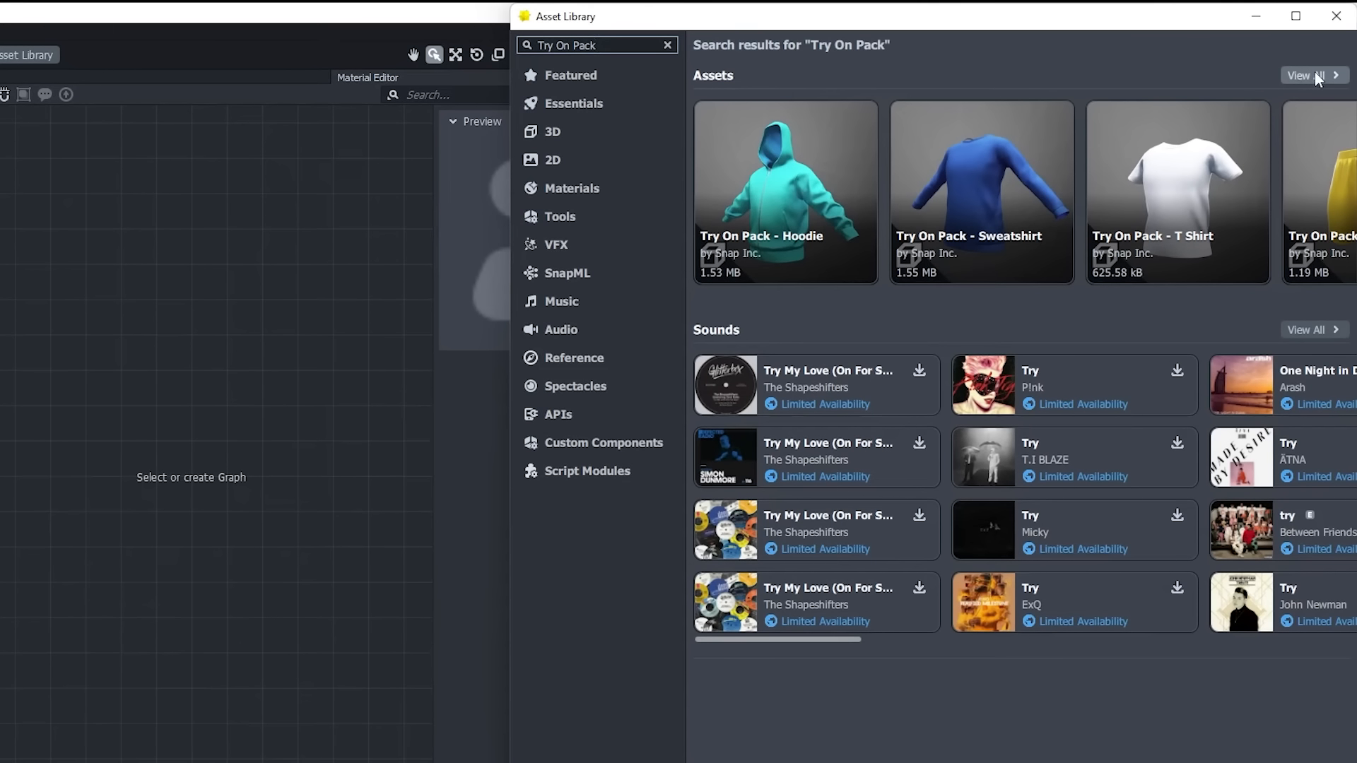
click(1315, 73)
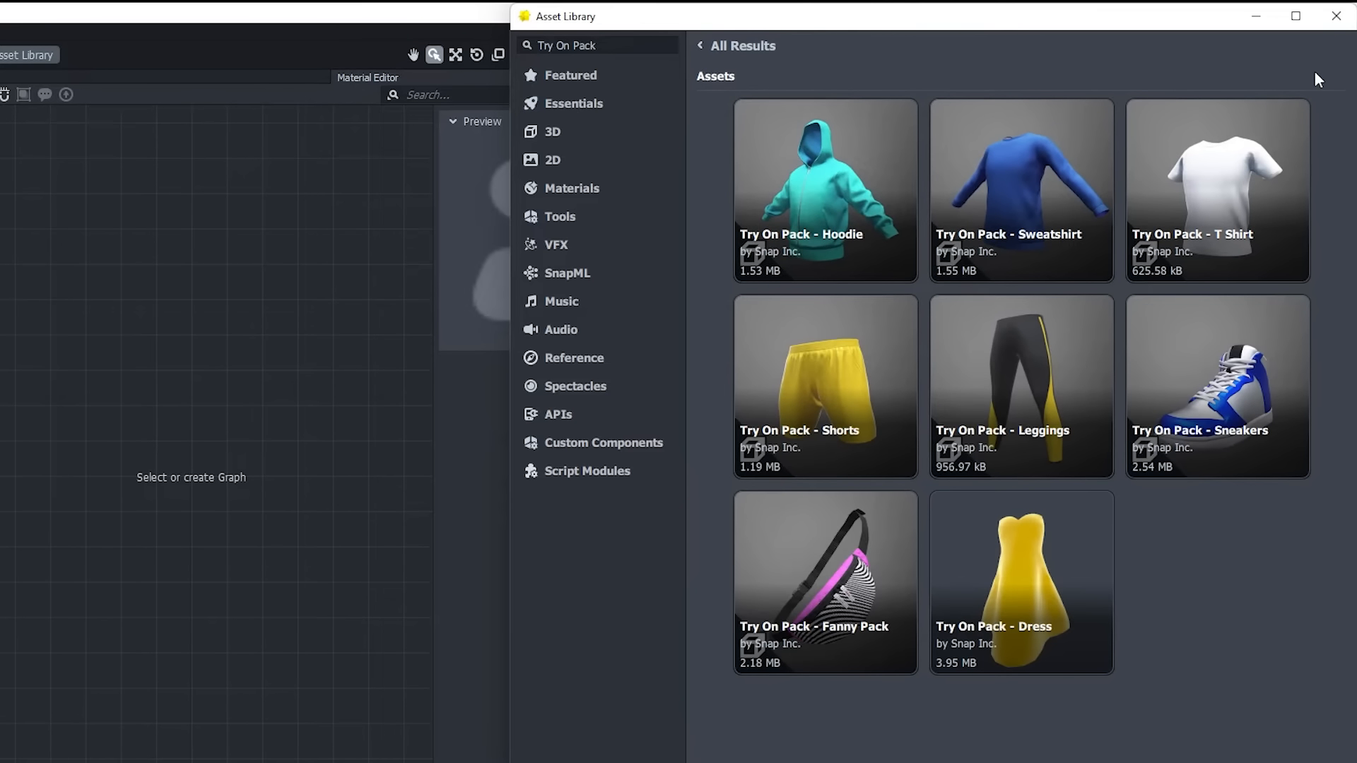
- Import the Try On Pack - Hoodie and Try On Pack - Fanny Pack assets, keeping the default FBX import options
mouse_move(798, 200)
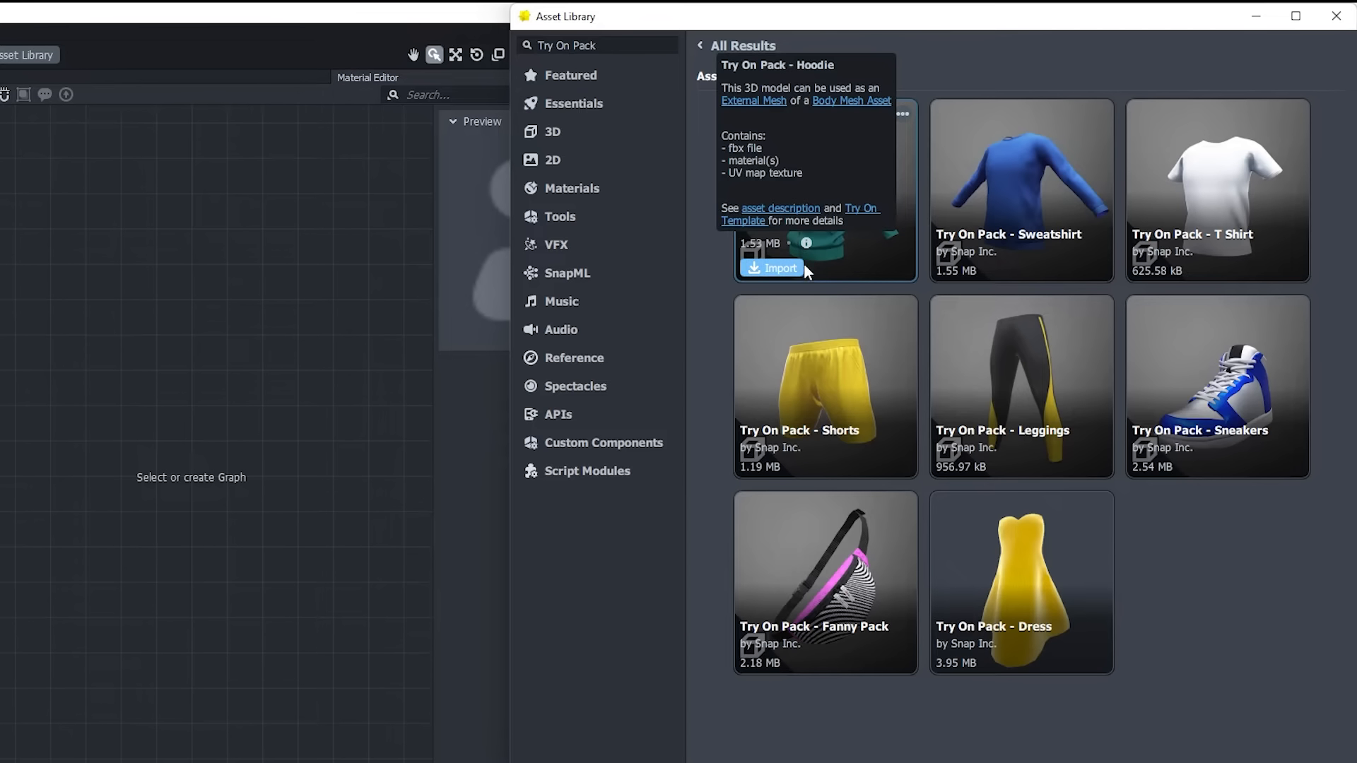
click(777, 268)
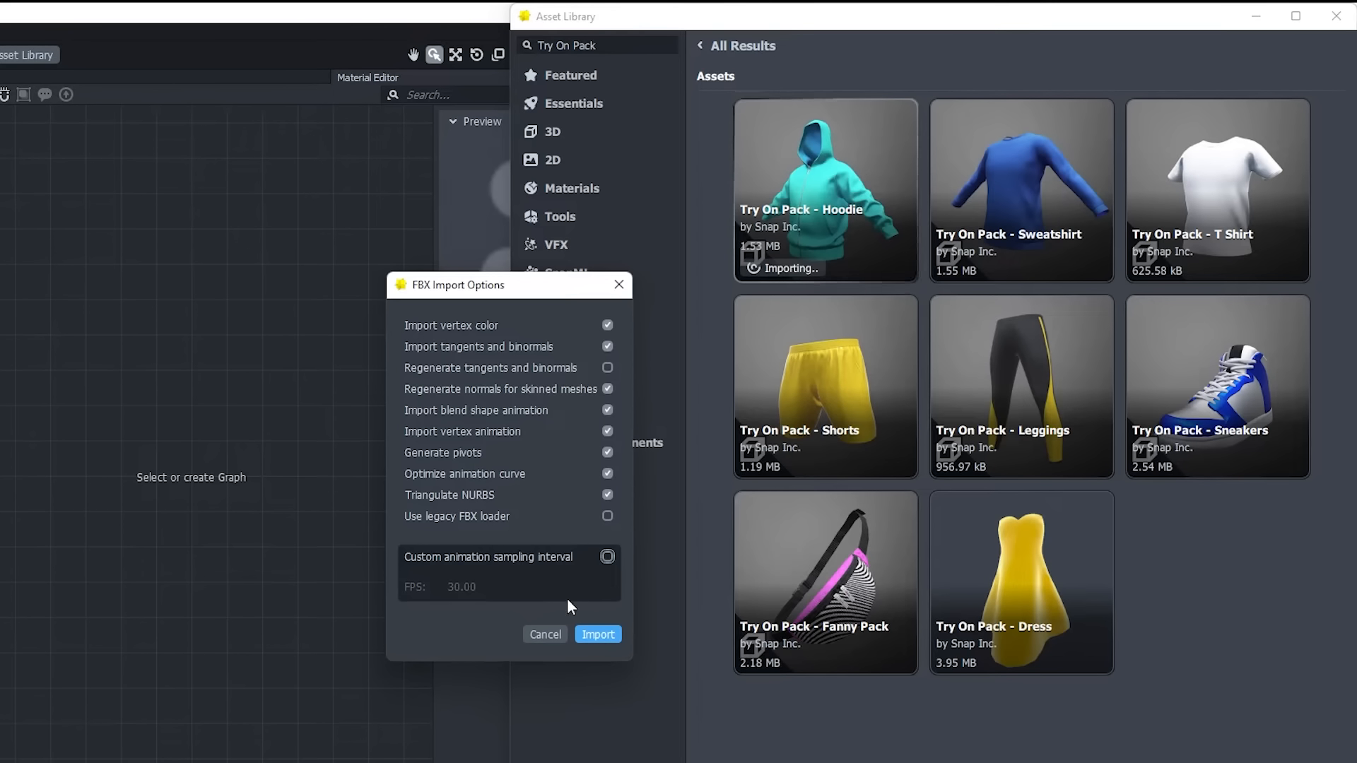
click(600, 634)
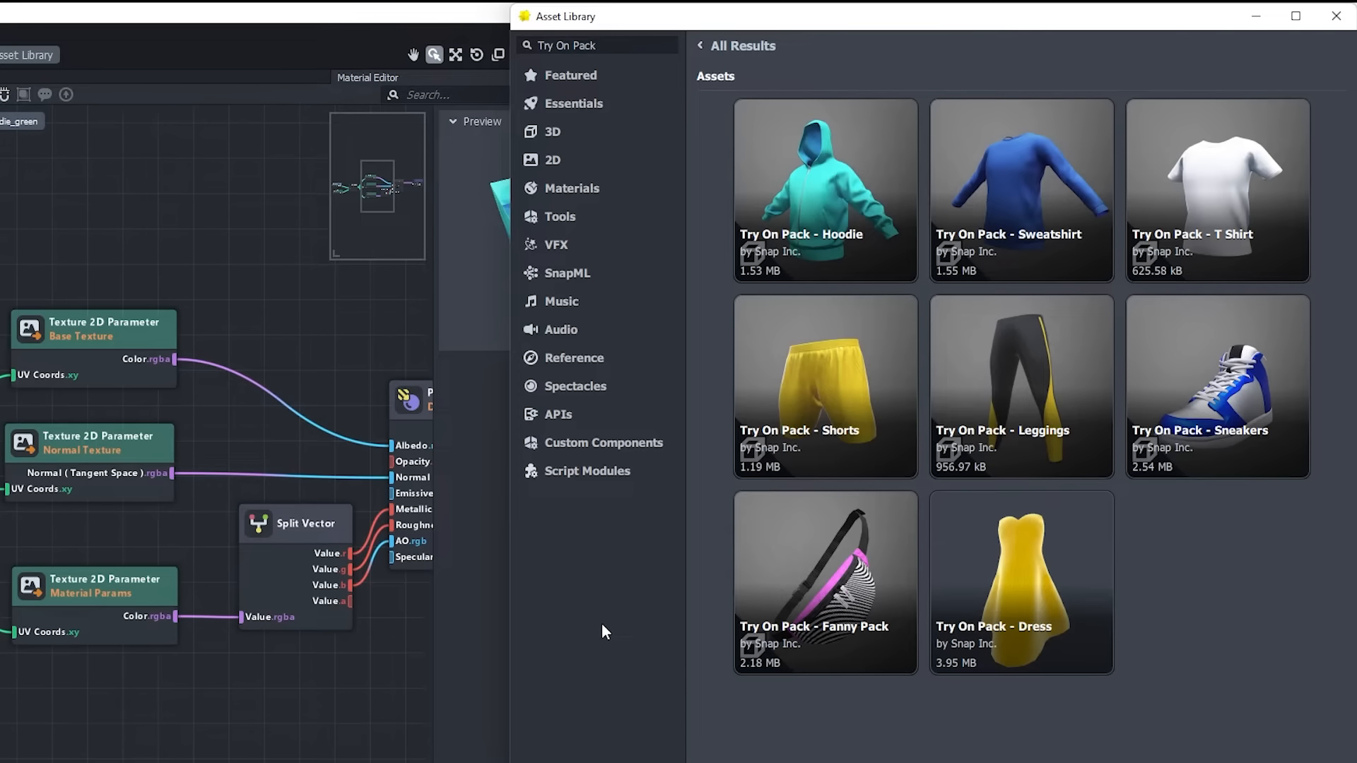
click(773, 663)
click(591, 631)
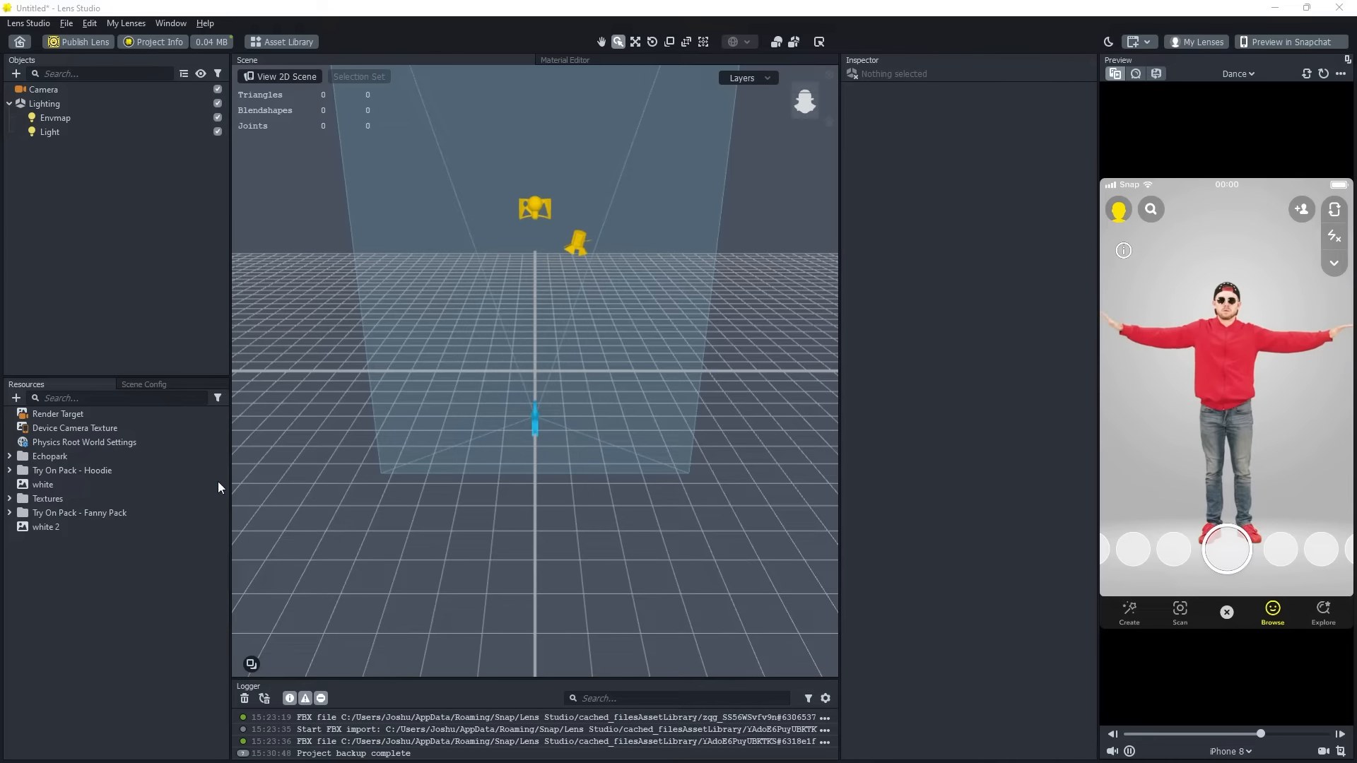
- Add a Full Body Mesh resource to the project
click(198, 473)
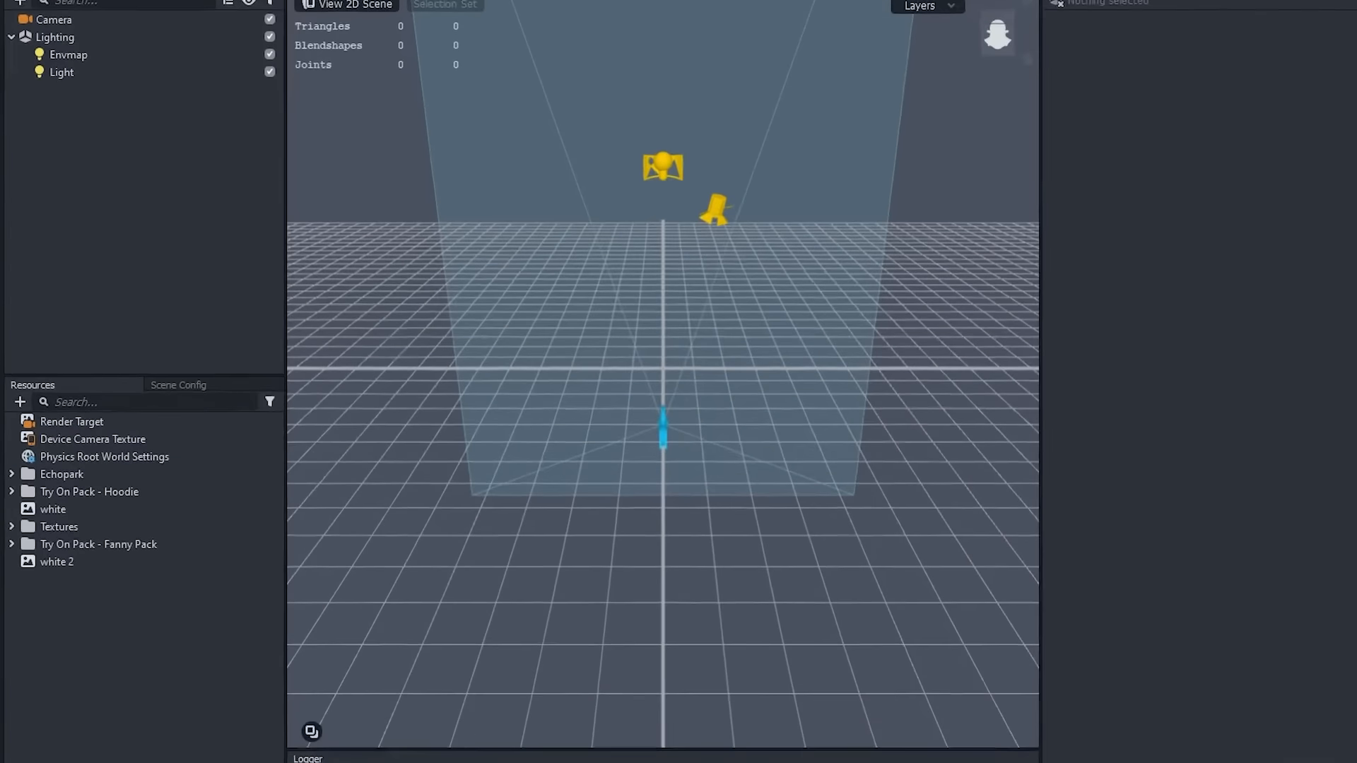
click(20, 401)
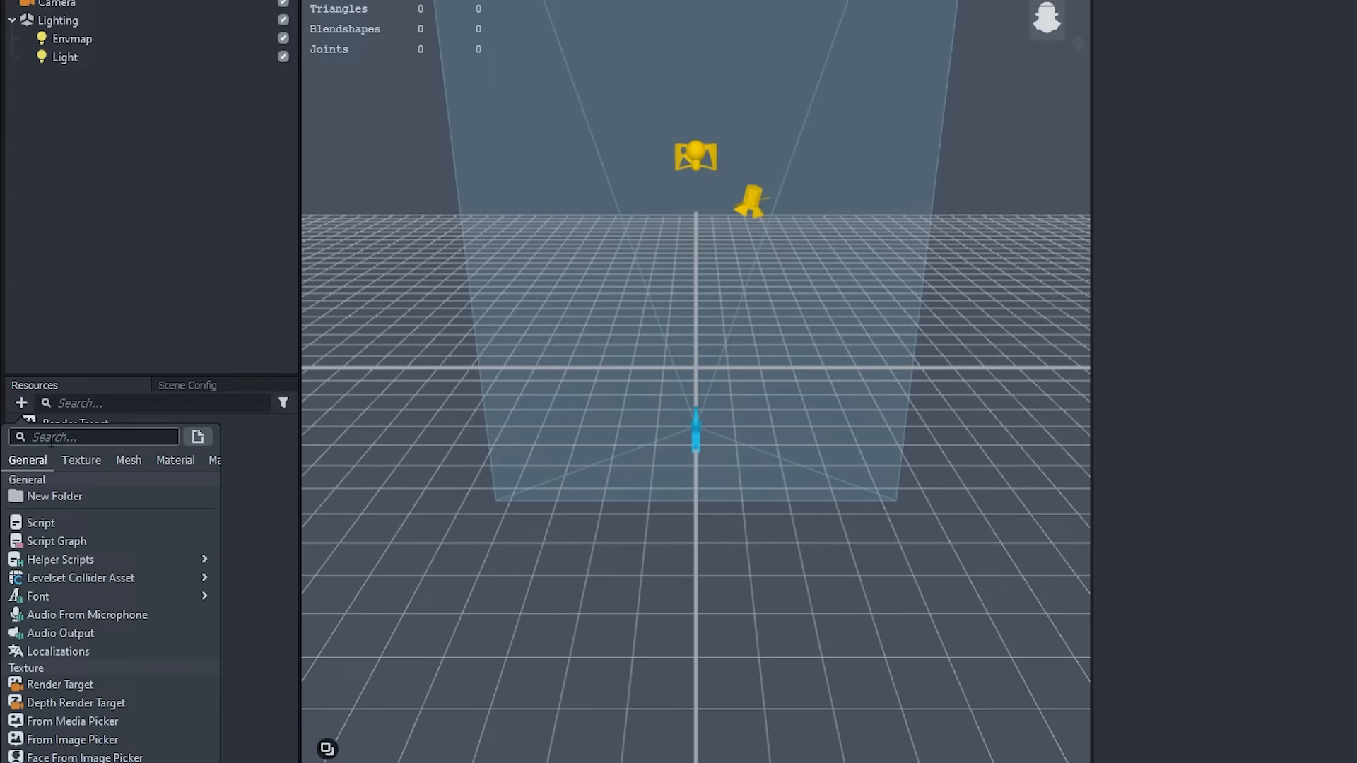
click(51, 440)
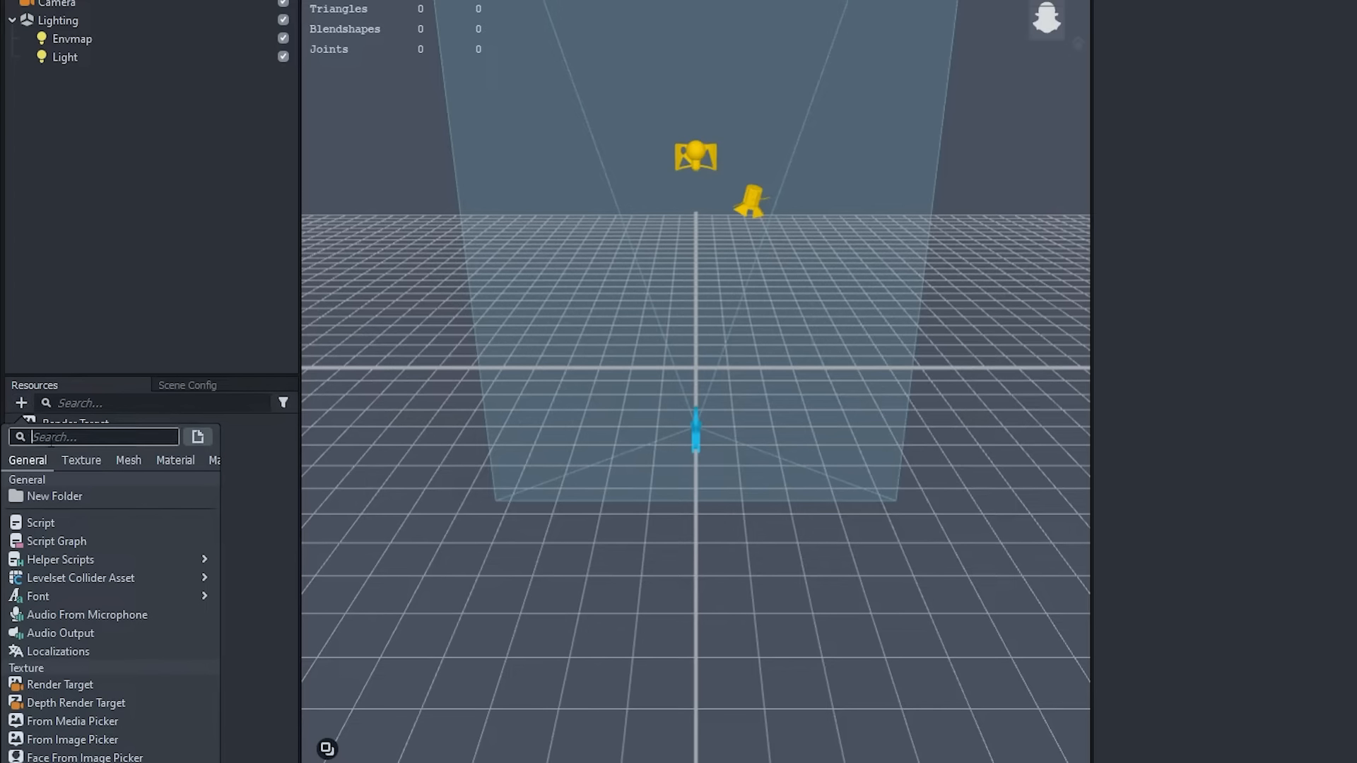
text(Full B)
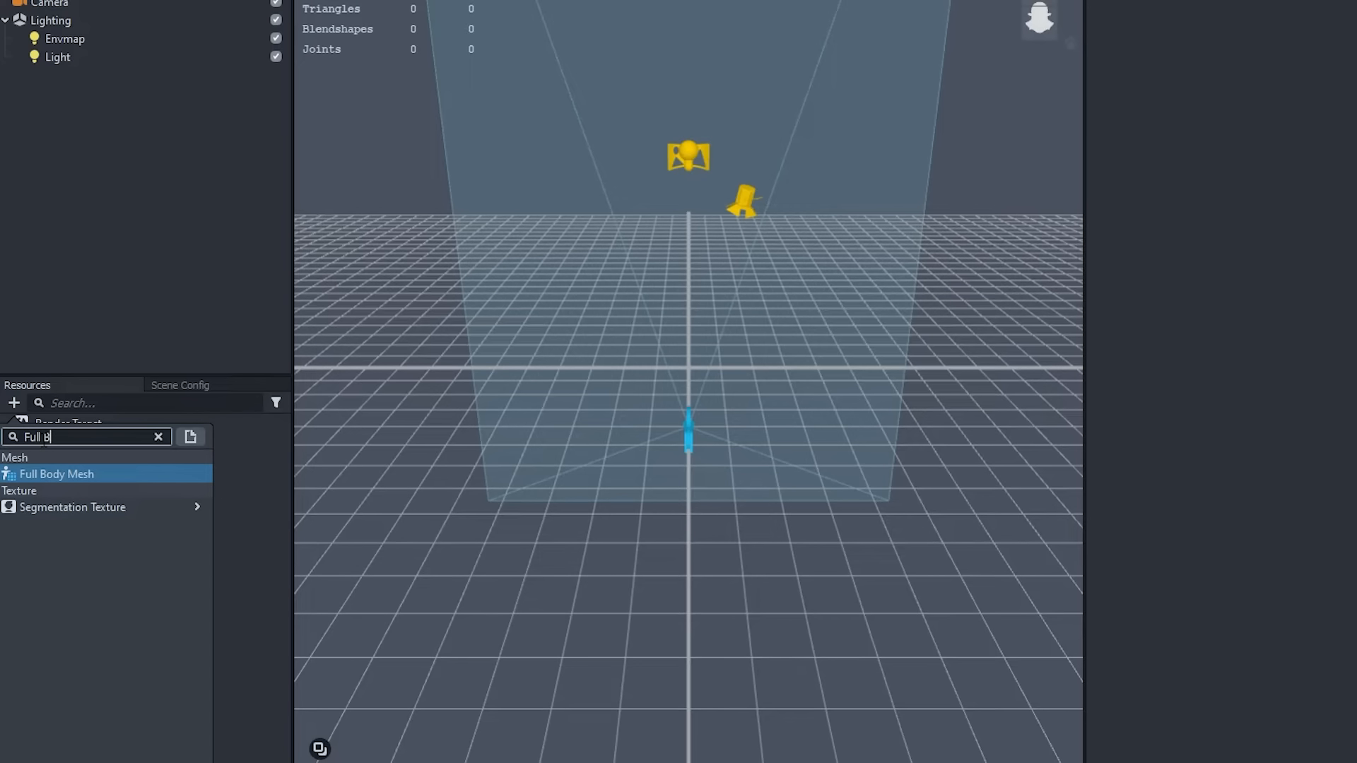
click(92, 472)
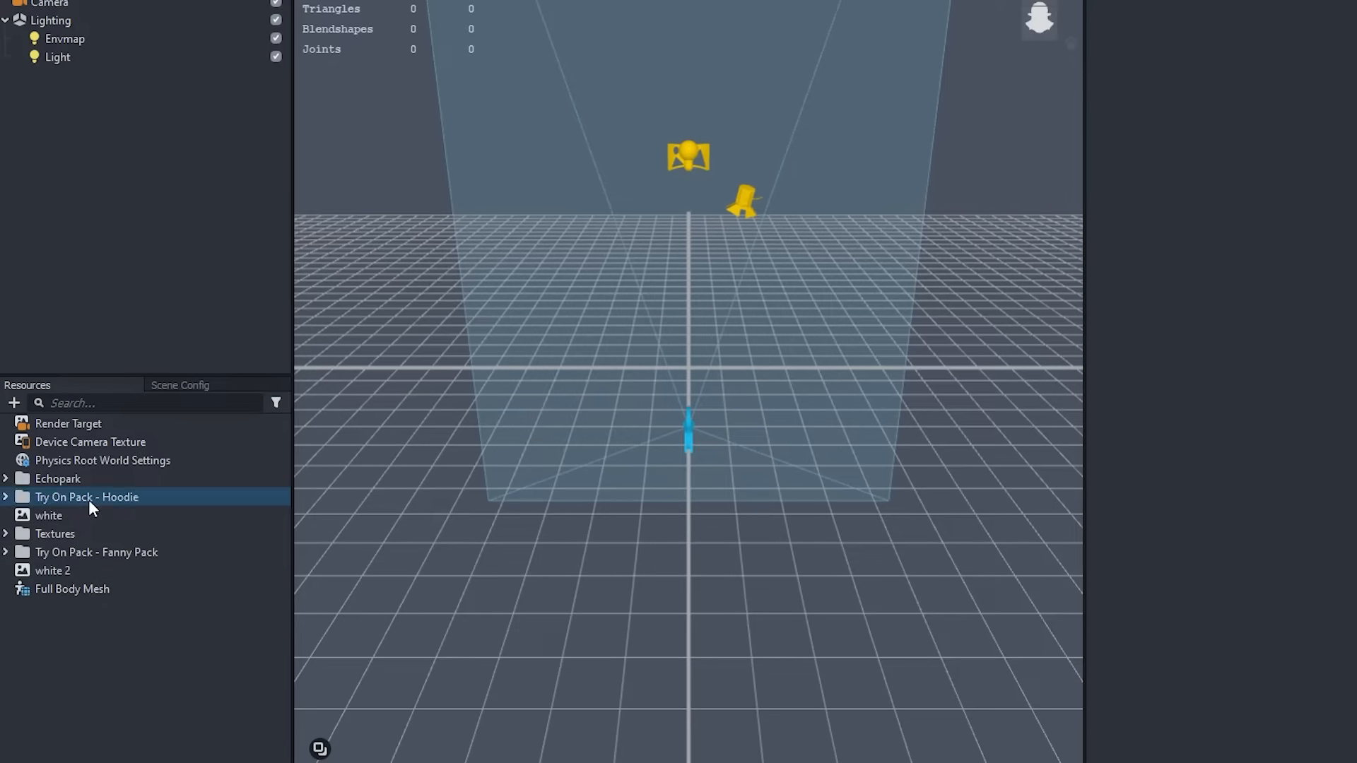
- Rename the new body mesh resource as "Full Body Mesh - Hoodie"
right_click(92, 585)
click(110, 609)
key(Right)
text(-)
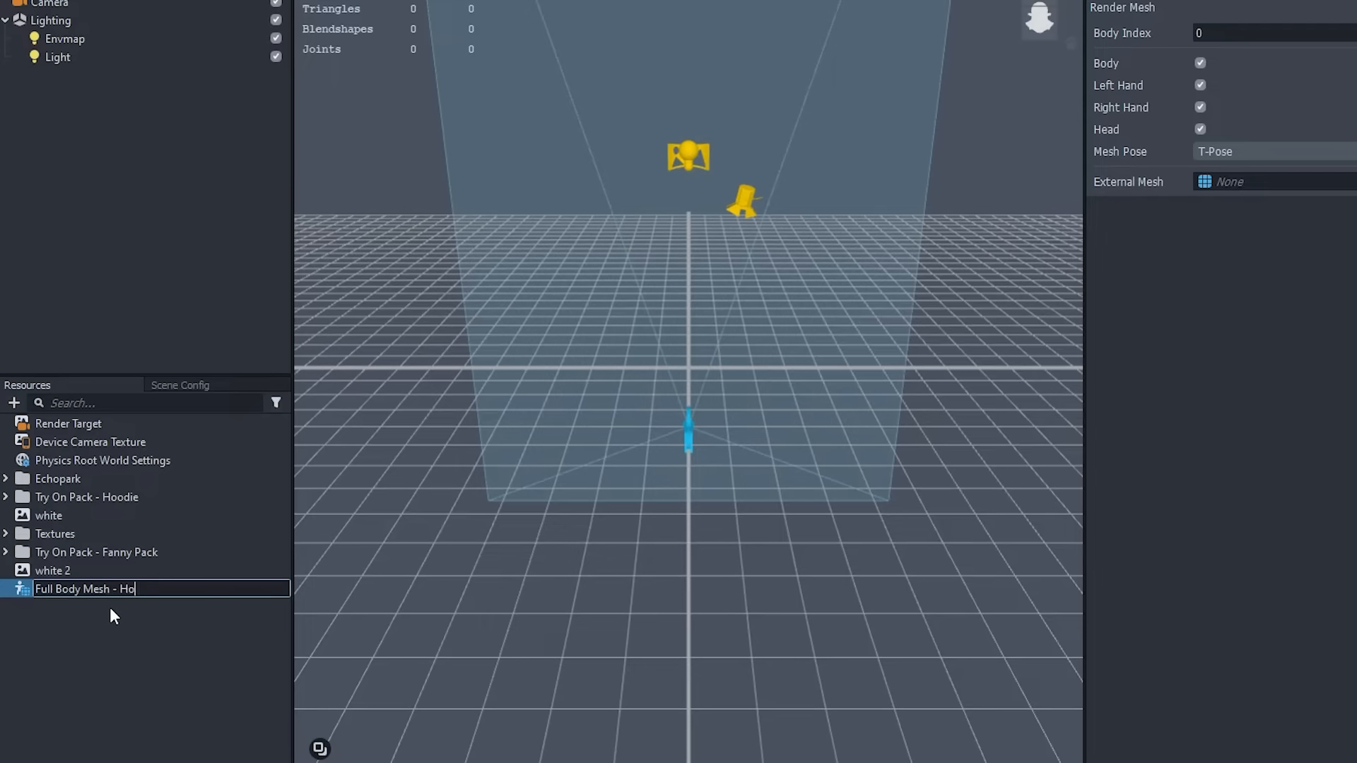
text( Hoodie)
key(Return)
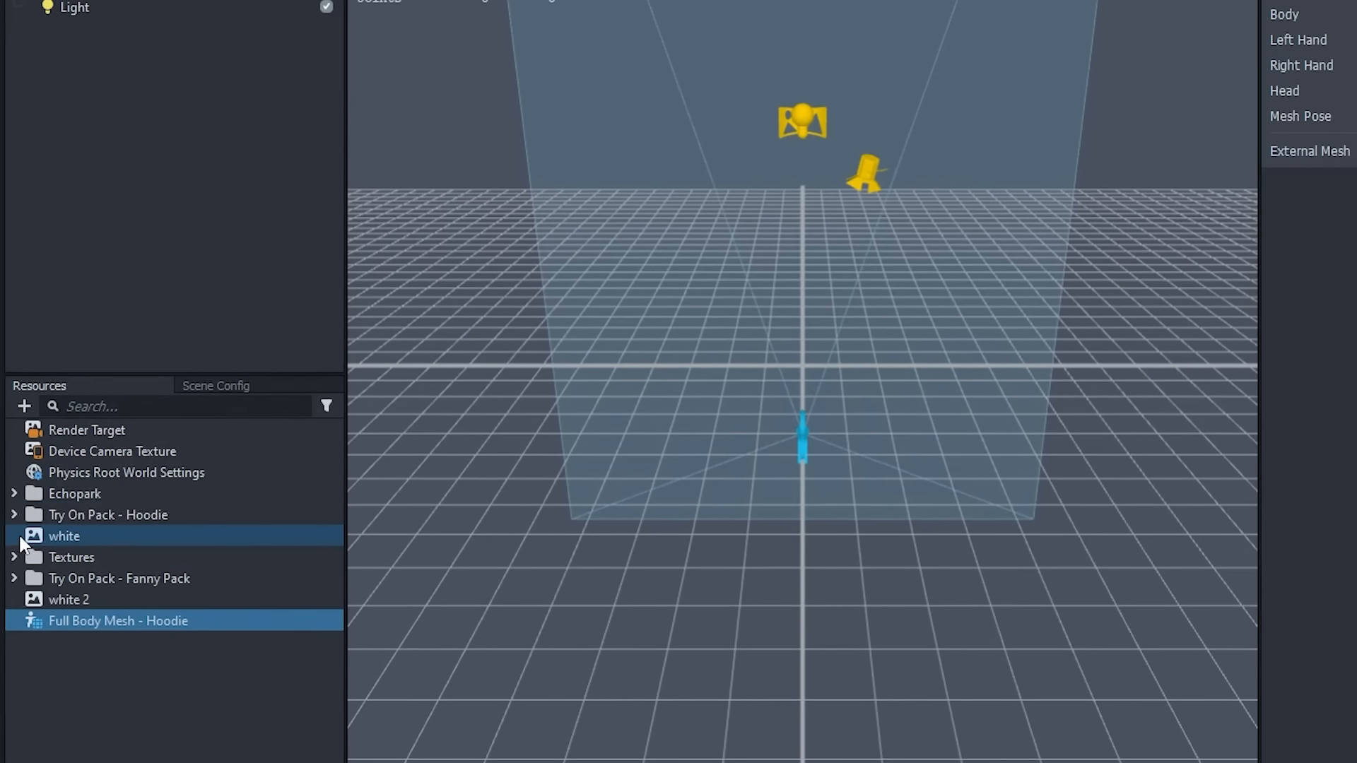
- Assign hoodie_mesh as the external mesh of Full Body Mesh - Hoodie and set its mesh pose to A-Pose
click(6, 497)
click(31, 537)
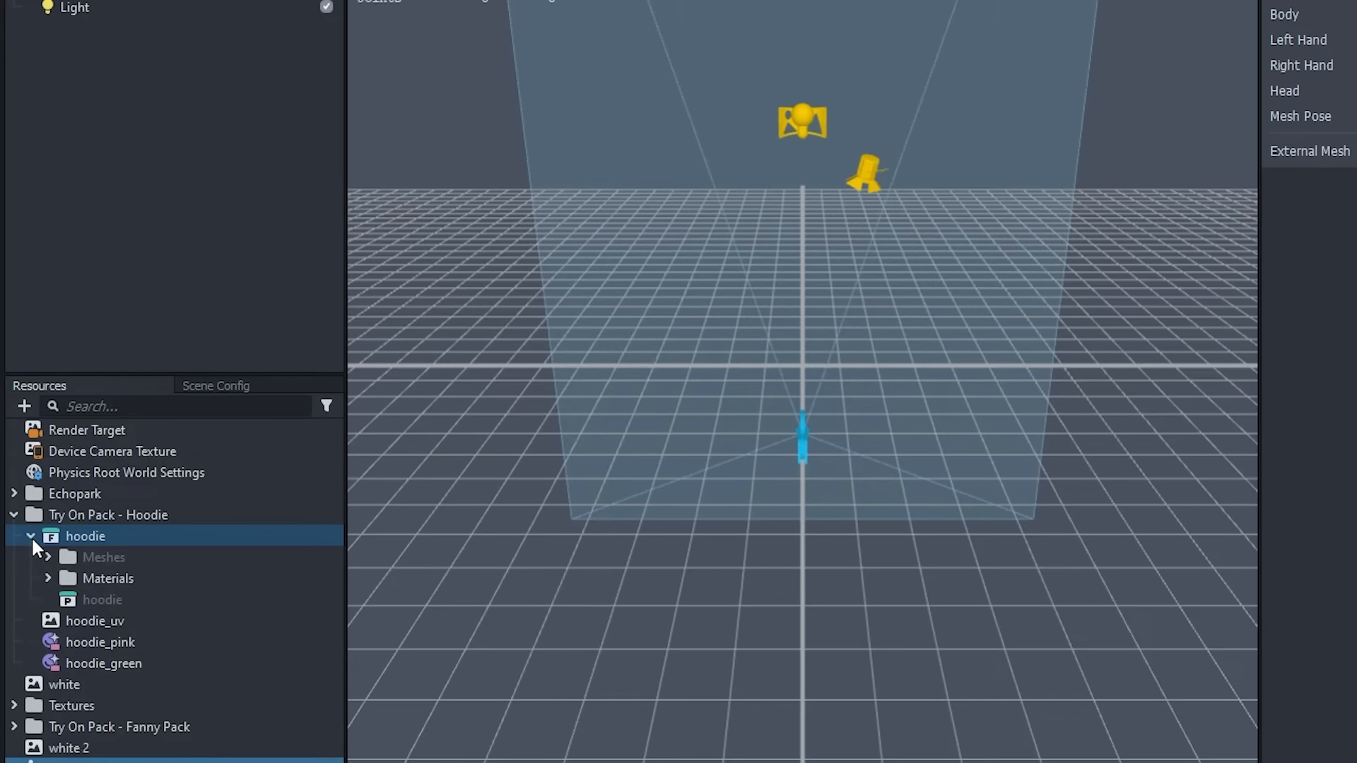
click(45, 558)
drag(172, 575, 1356, 152)
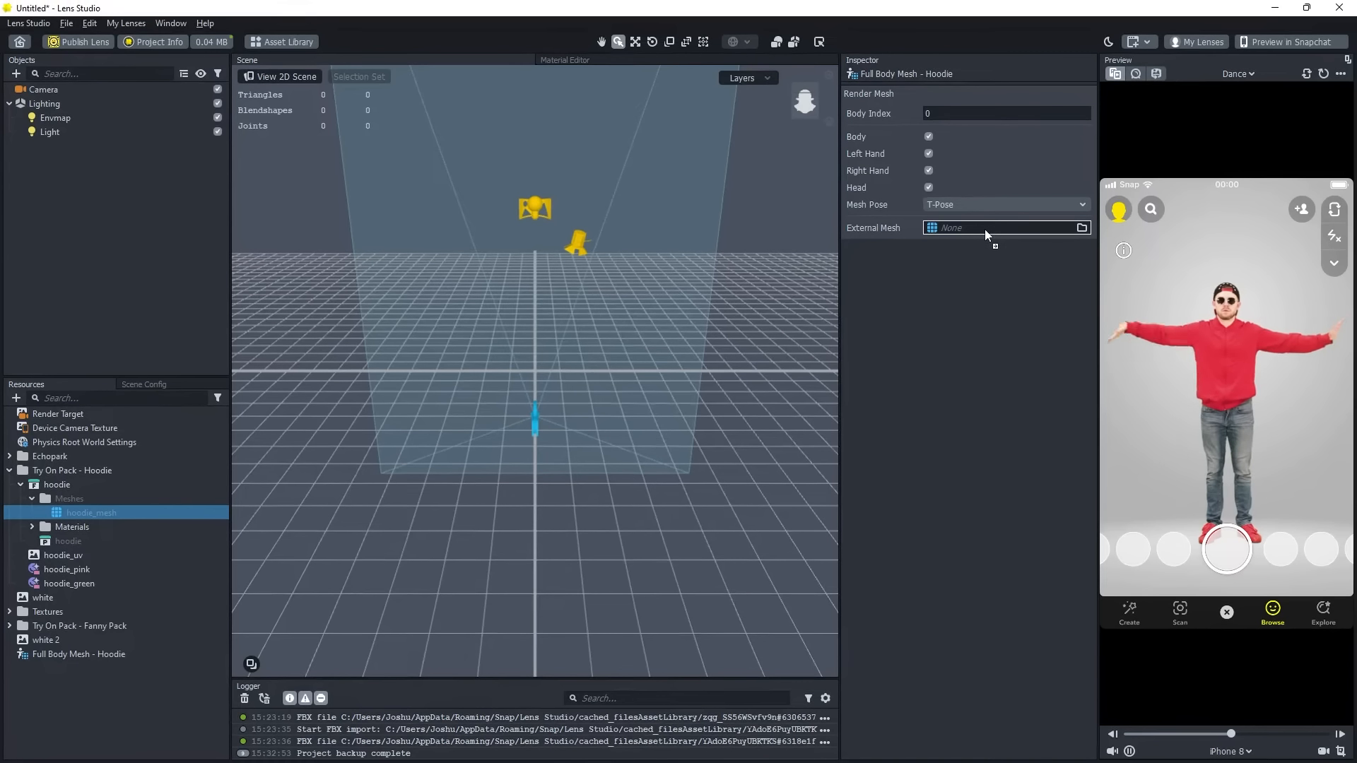
drag(985, 229, 985, 229)
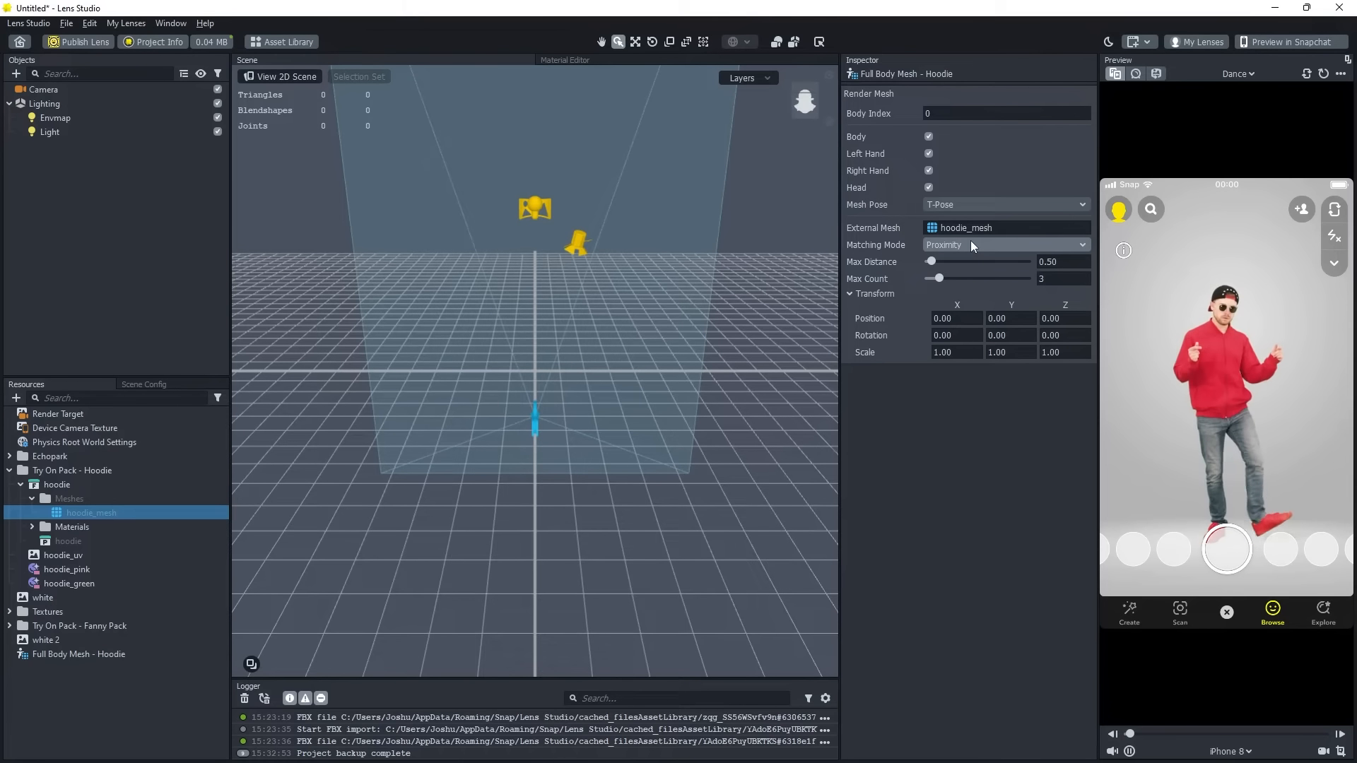
click(974, 205)
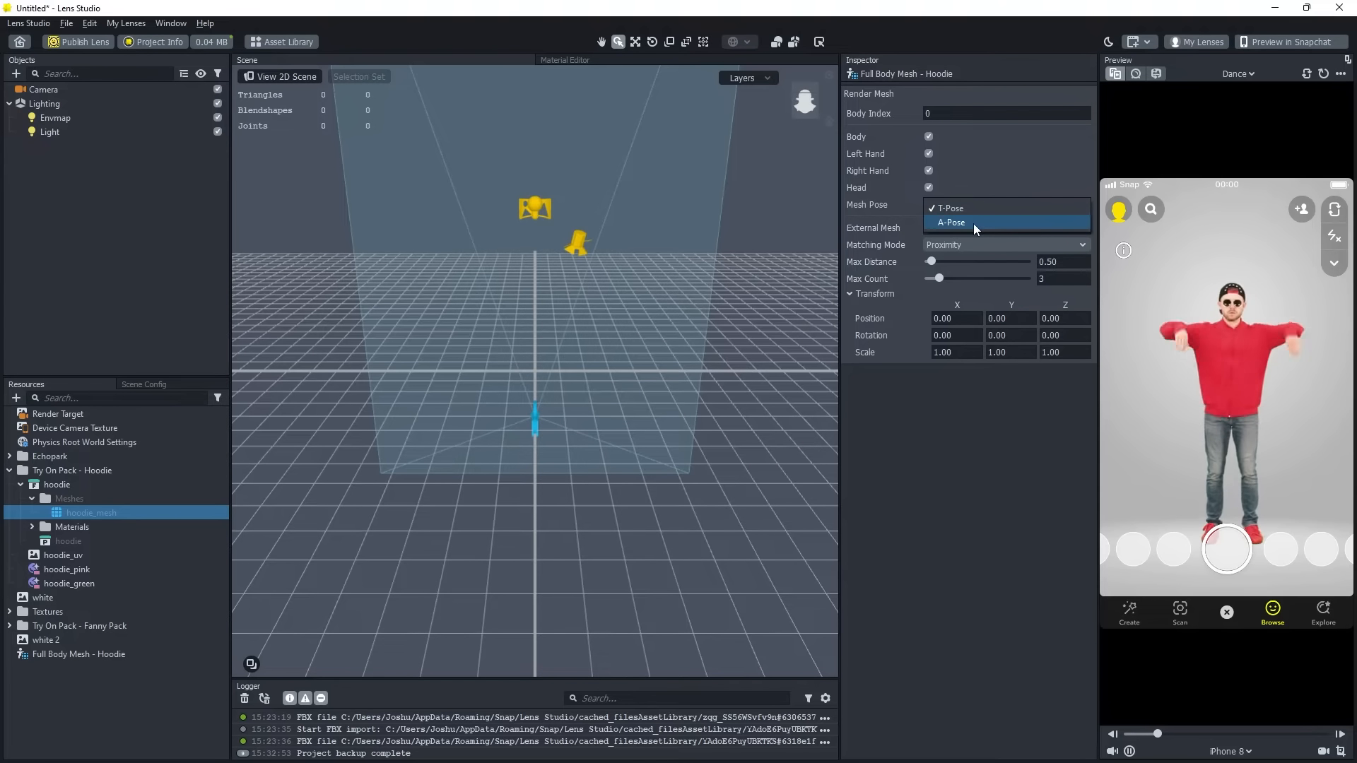
click(973, 224)
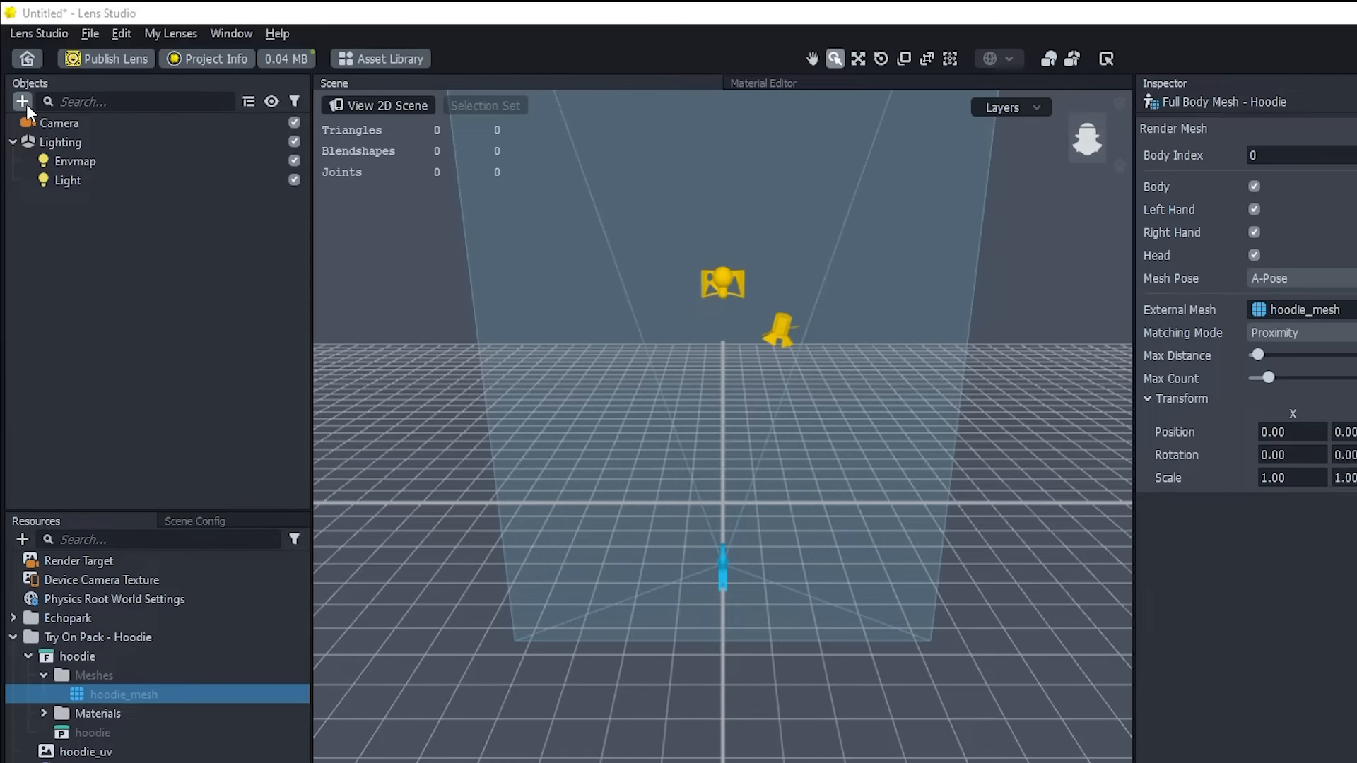
- Add an Object Tracking 3D object of the Full Body Tracking type to the scene
click(24, 102)
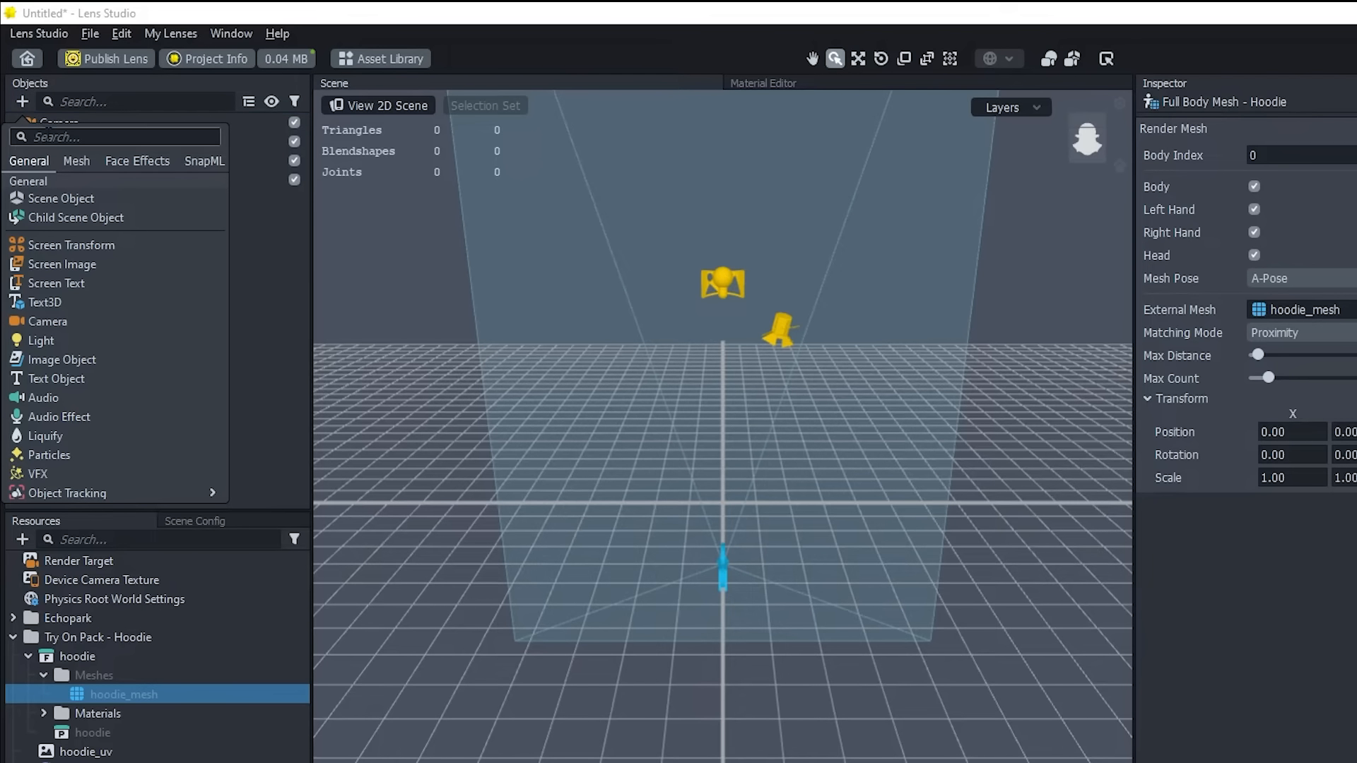
text(Object Tracking 3D)
mouse_move(212, 175)
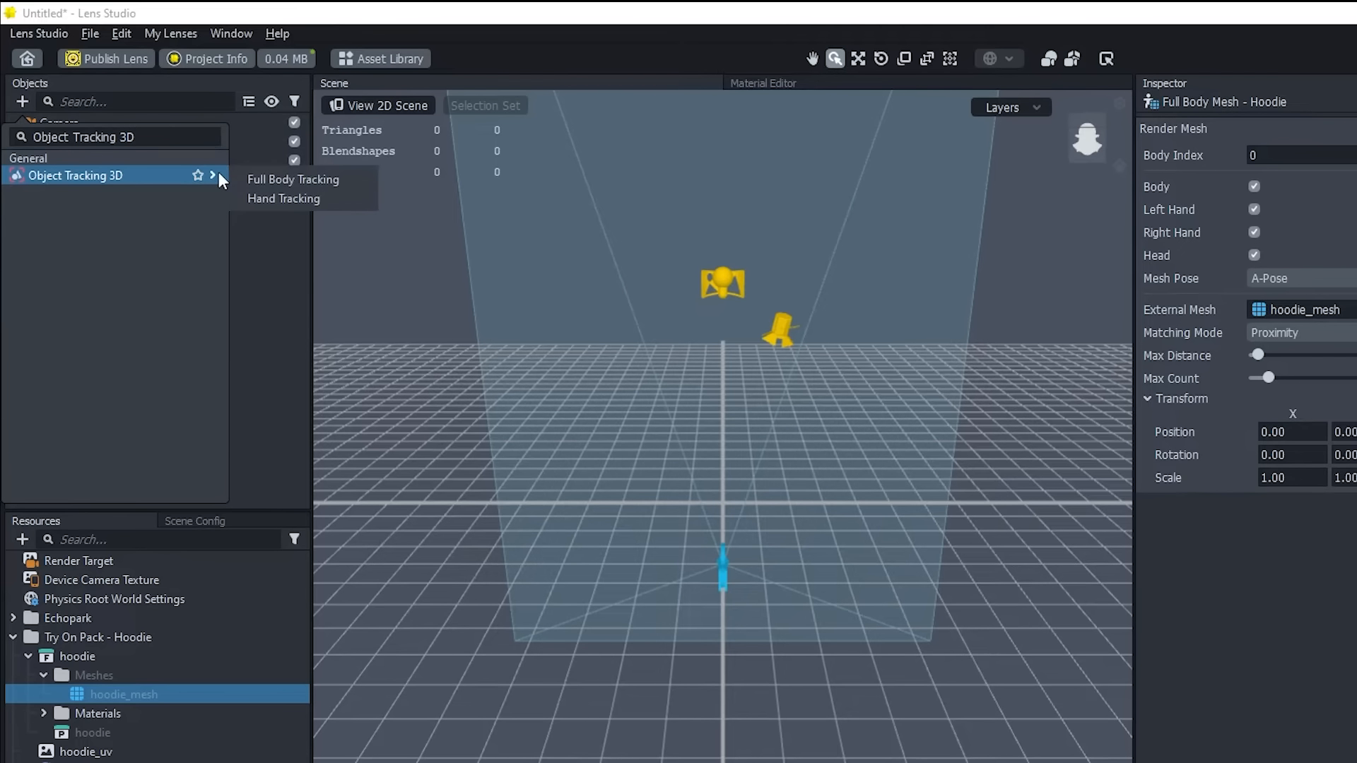
click(280, 180)
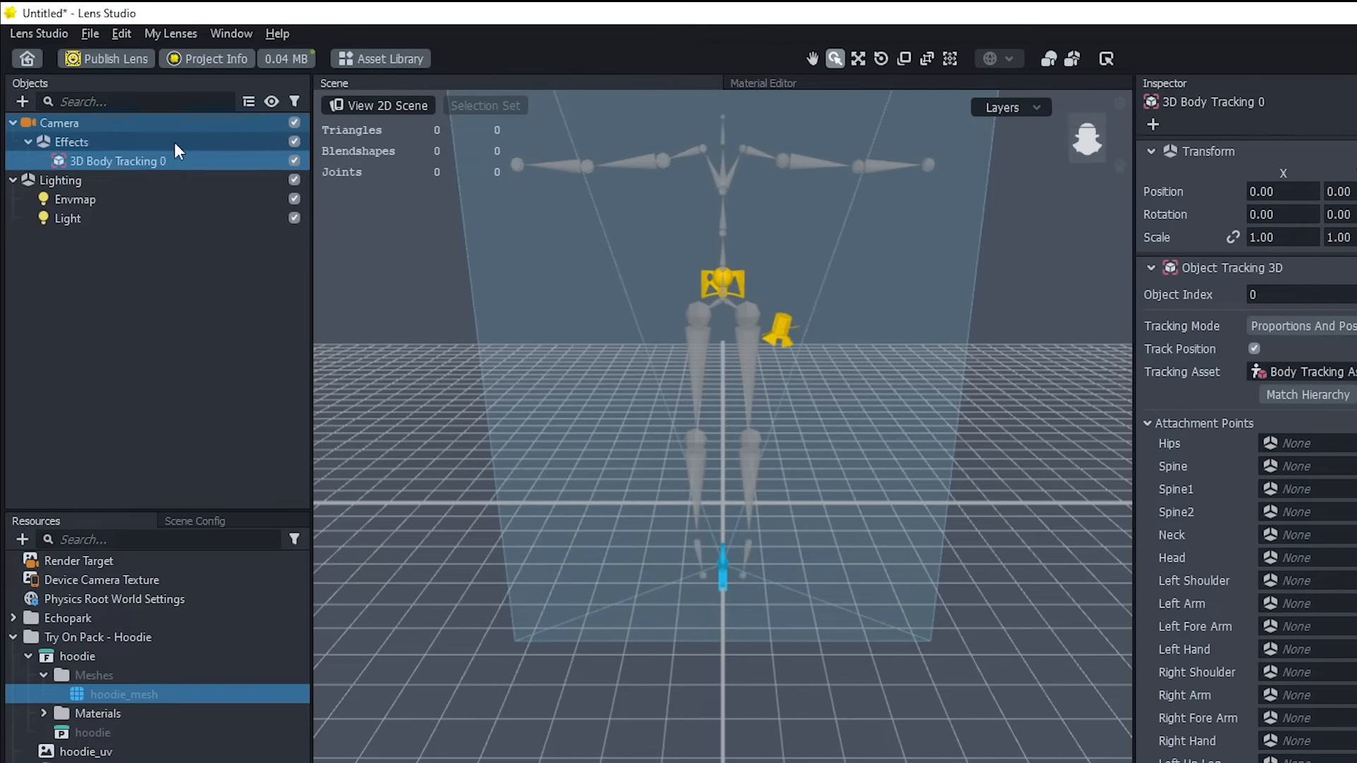
- Add an empty mesh object under 3D Body Tracking 0 and rename it "Hoodie"
double_click(166, 162)
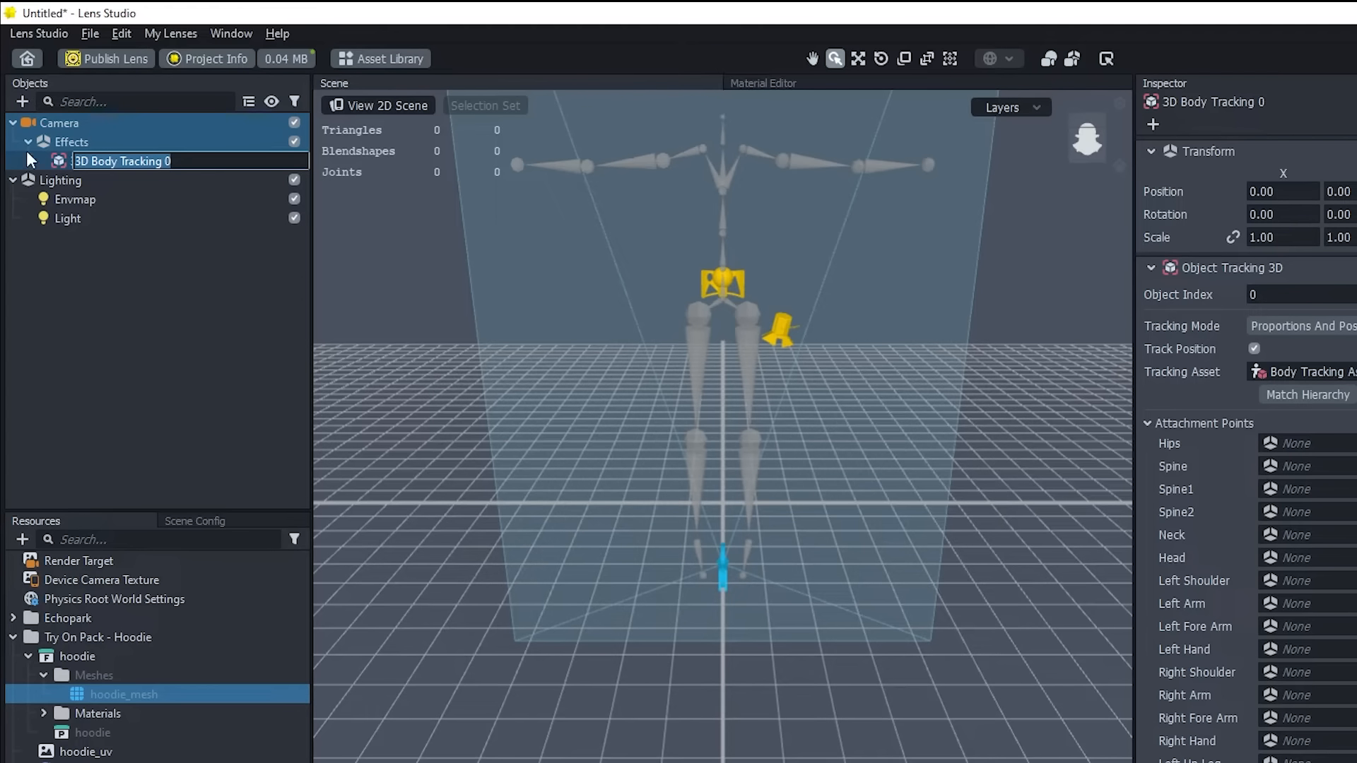
click(22, 102)
text(Emp)
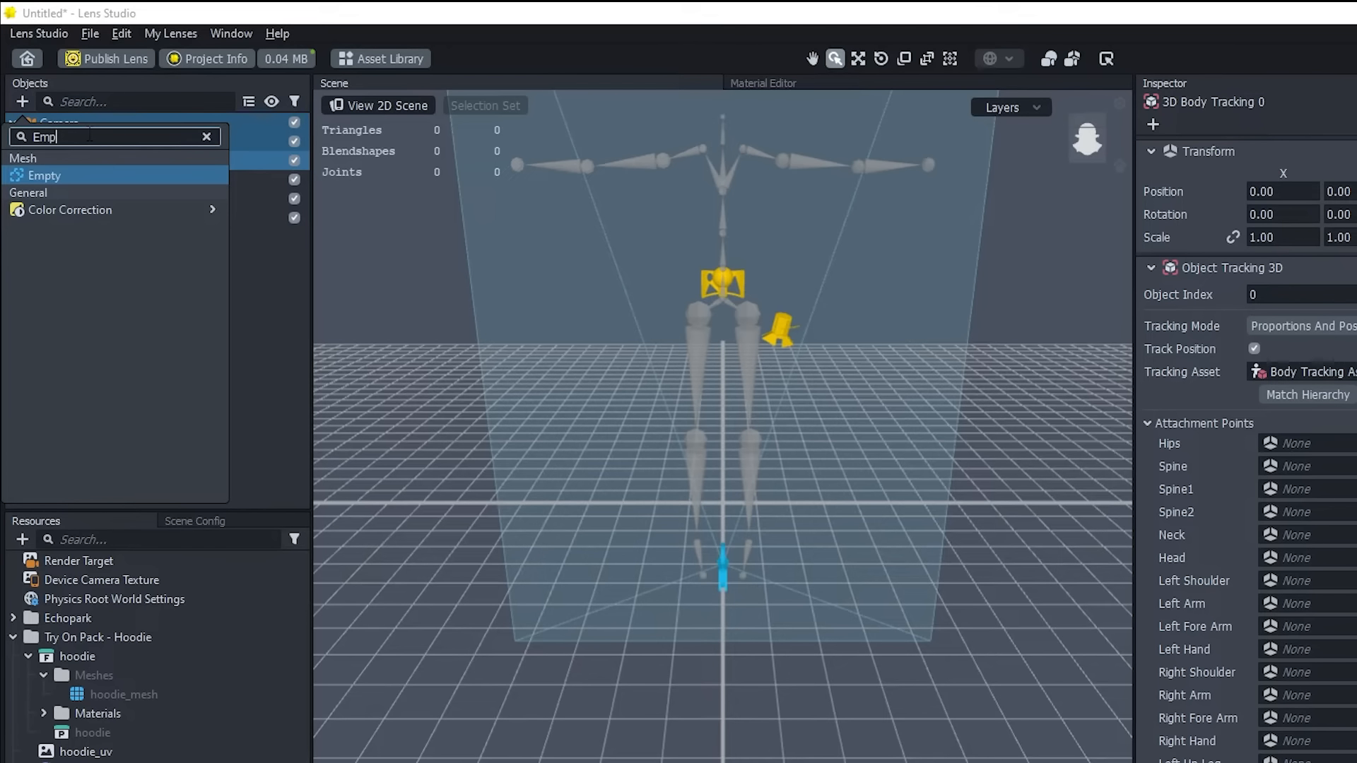
key(Return)
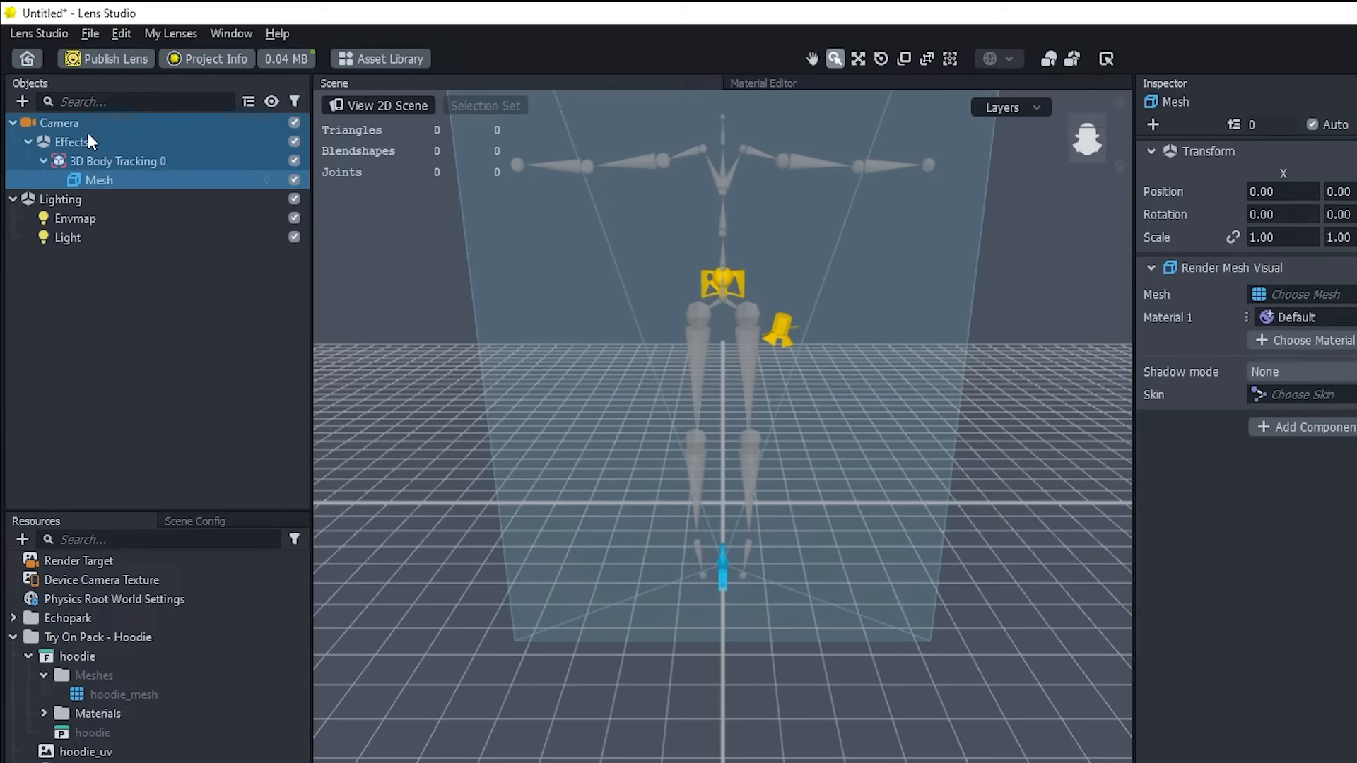
right_click(92, 179)
click(159, 237)
text(Hoodie)
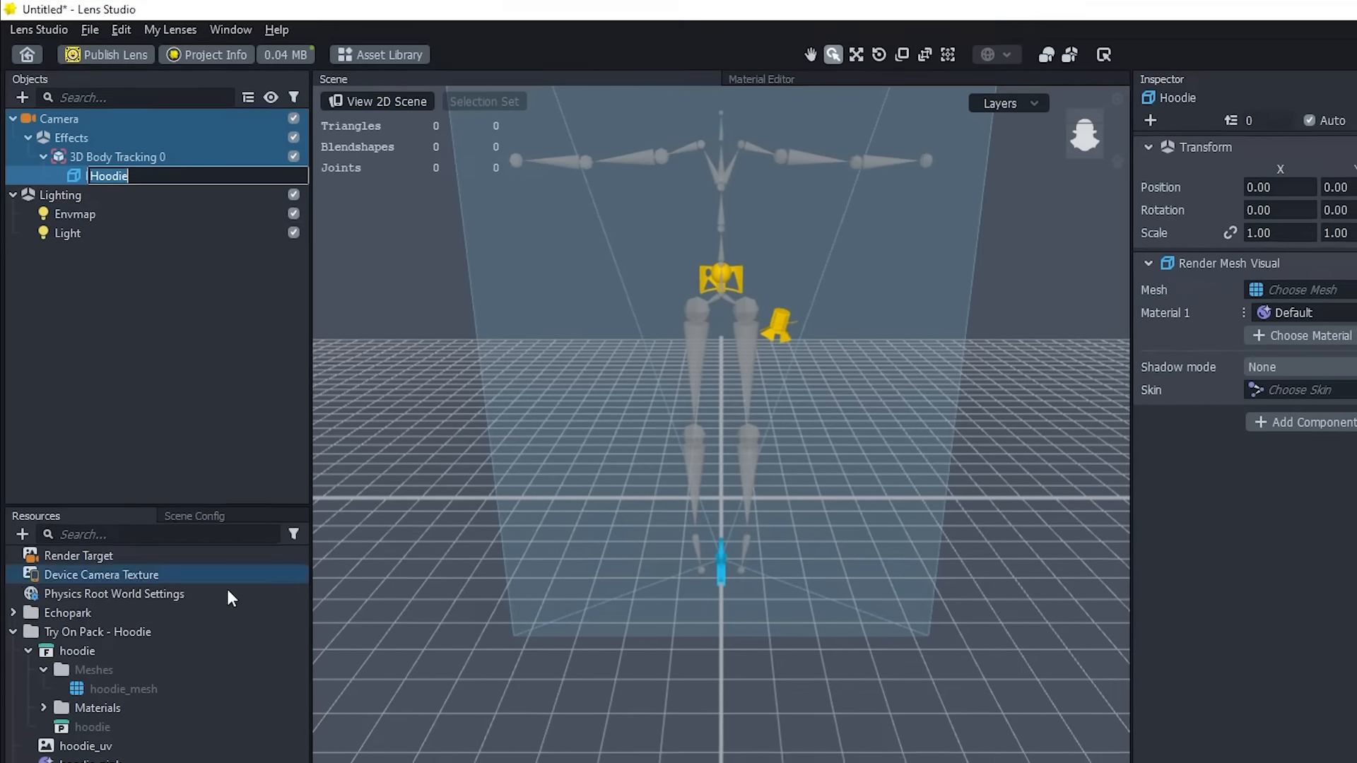
key(Return)
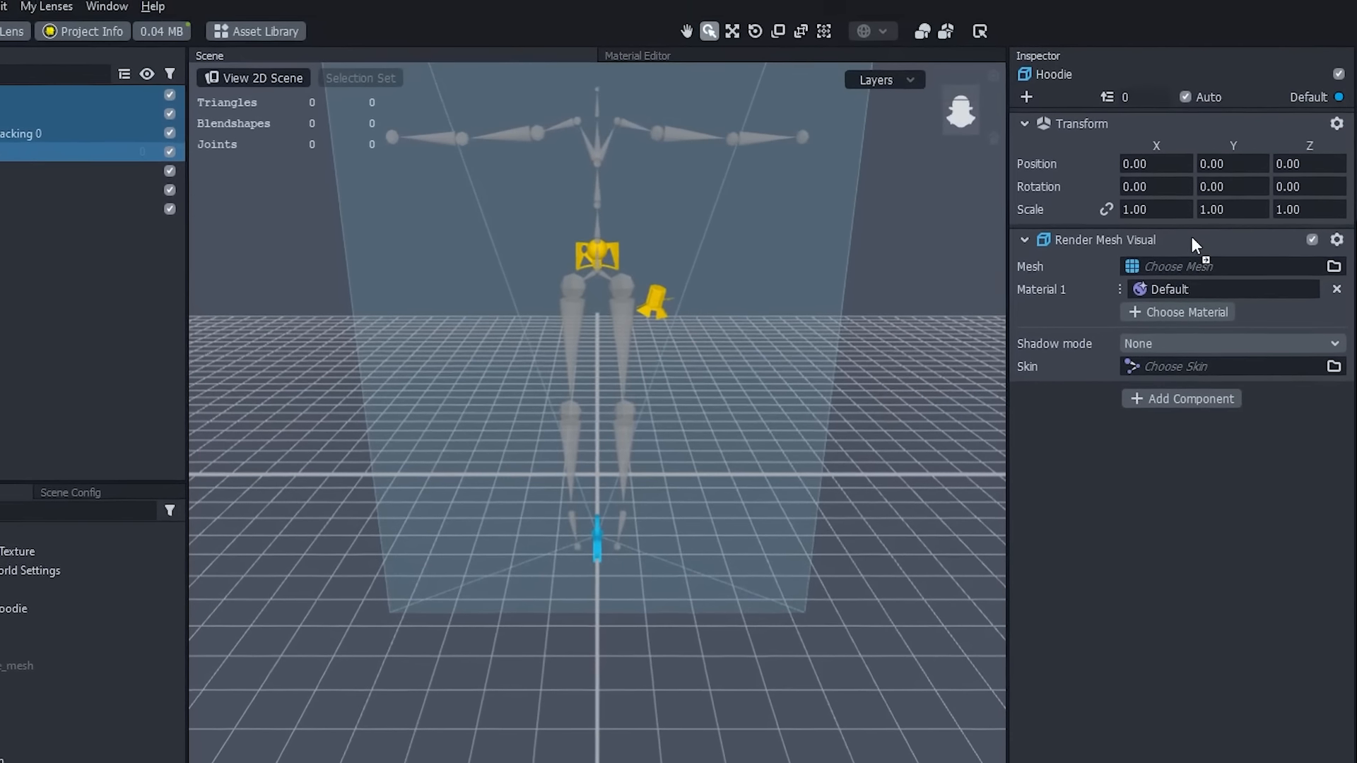
- Assign Full Body Mesh - Hoodie as the Hoodie object's mesh and enable Blend Normals
drag(1182, 262, 1185, 273)
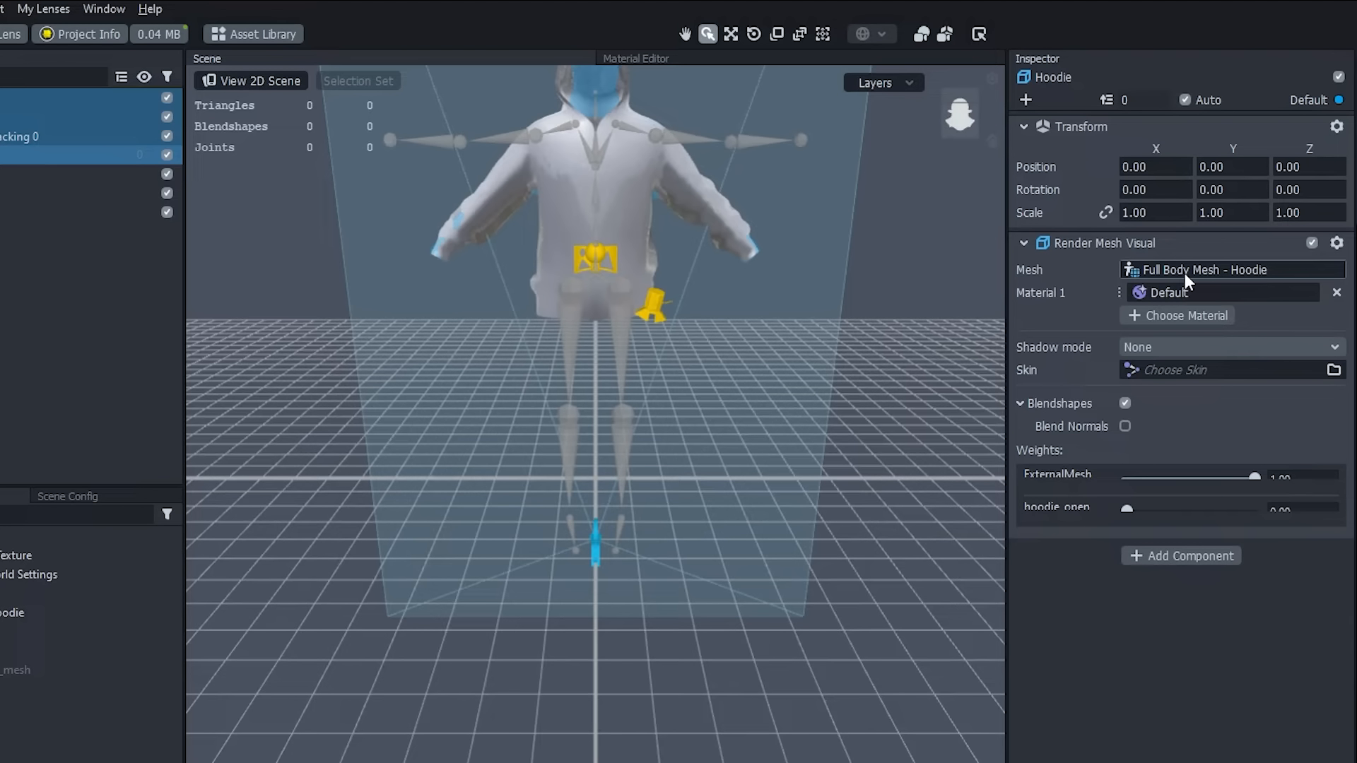
click(1125, 426)
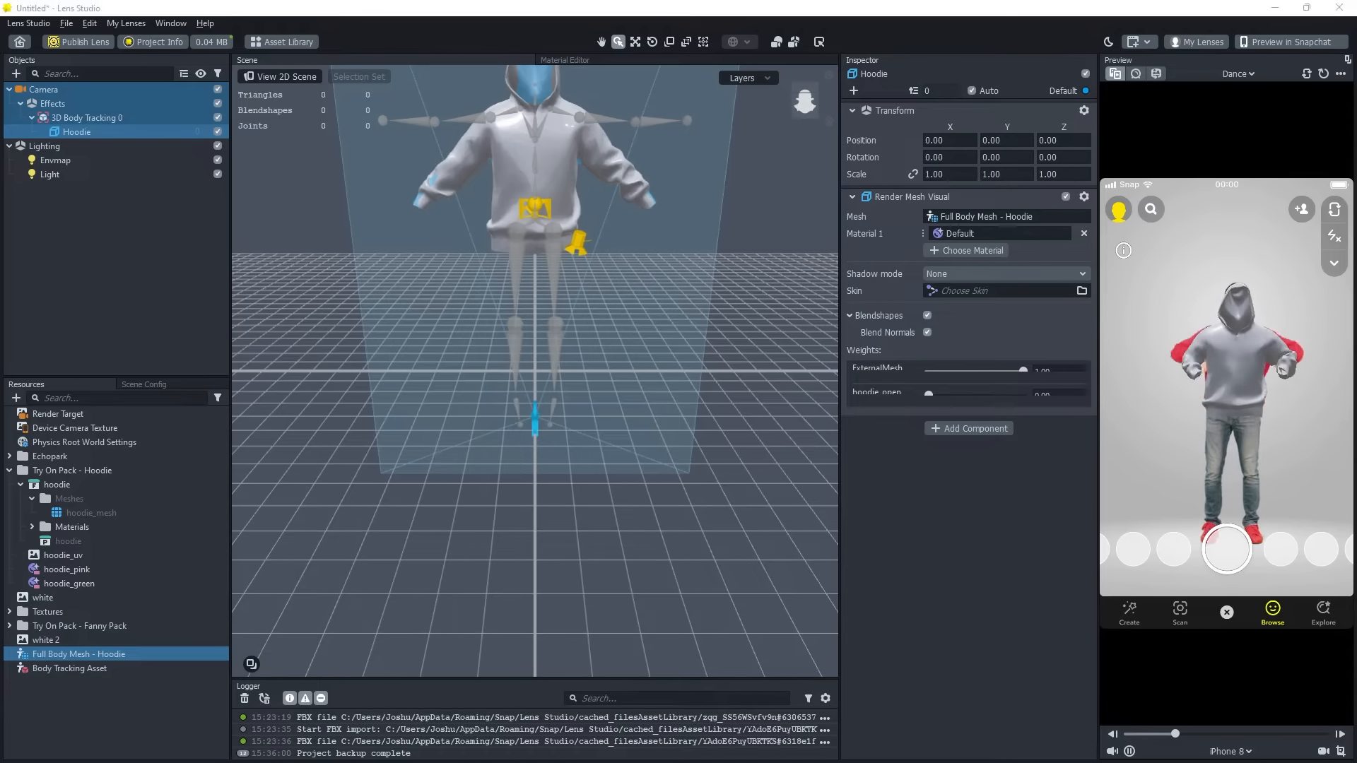
- Add another Full Body Mesh resource and rename it "Full Body Mesh - Fanny Pack"
click(16, 398)
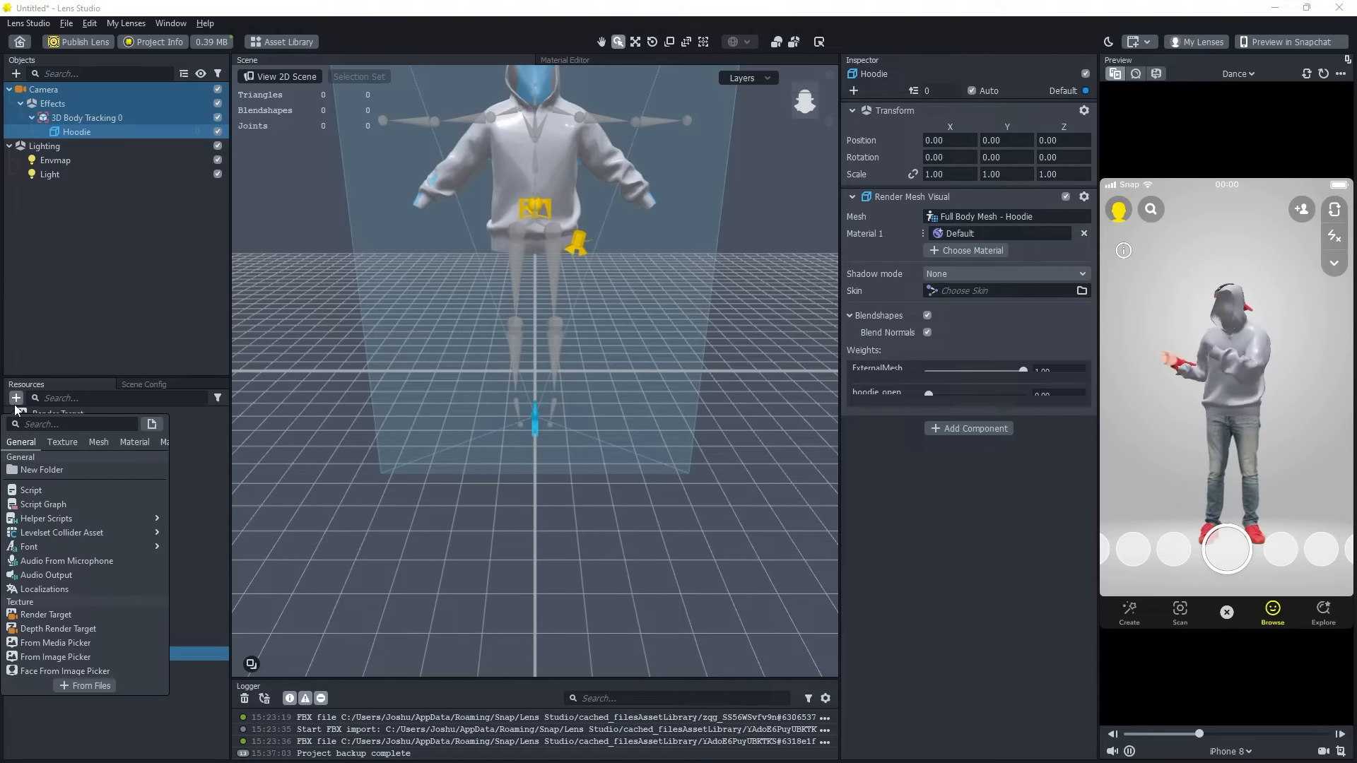
text(full)
key(Return)
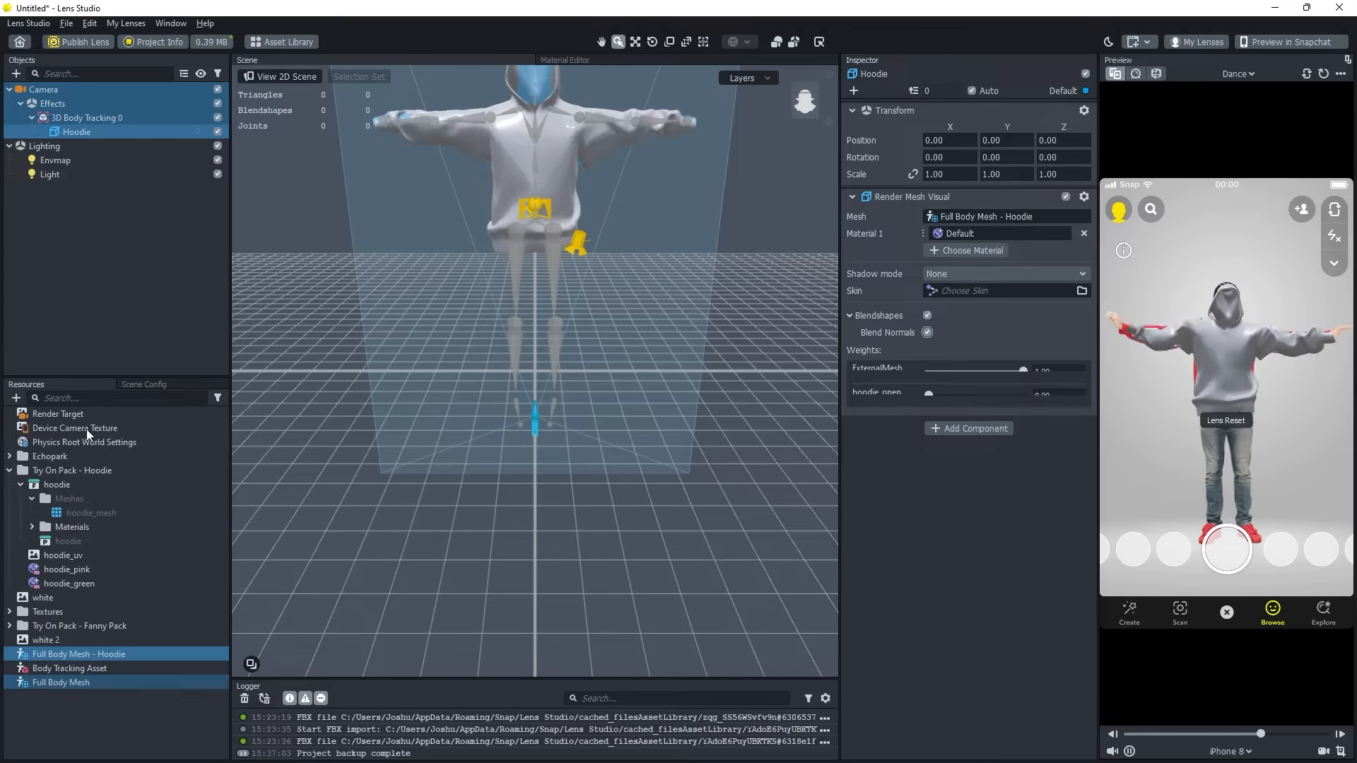
right_click(101, 679)
click(113, 525)
text(- Fanny Pack)
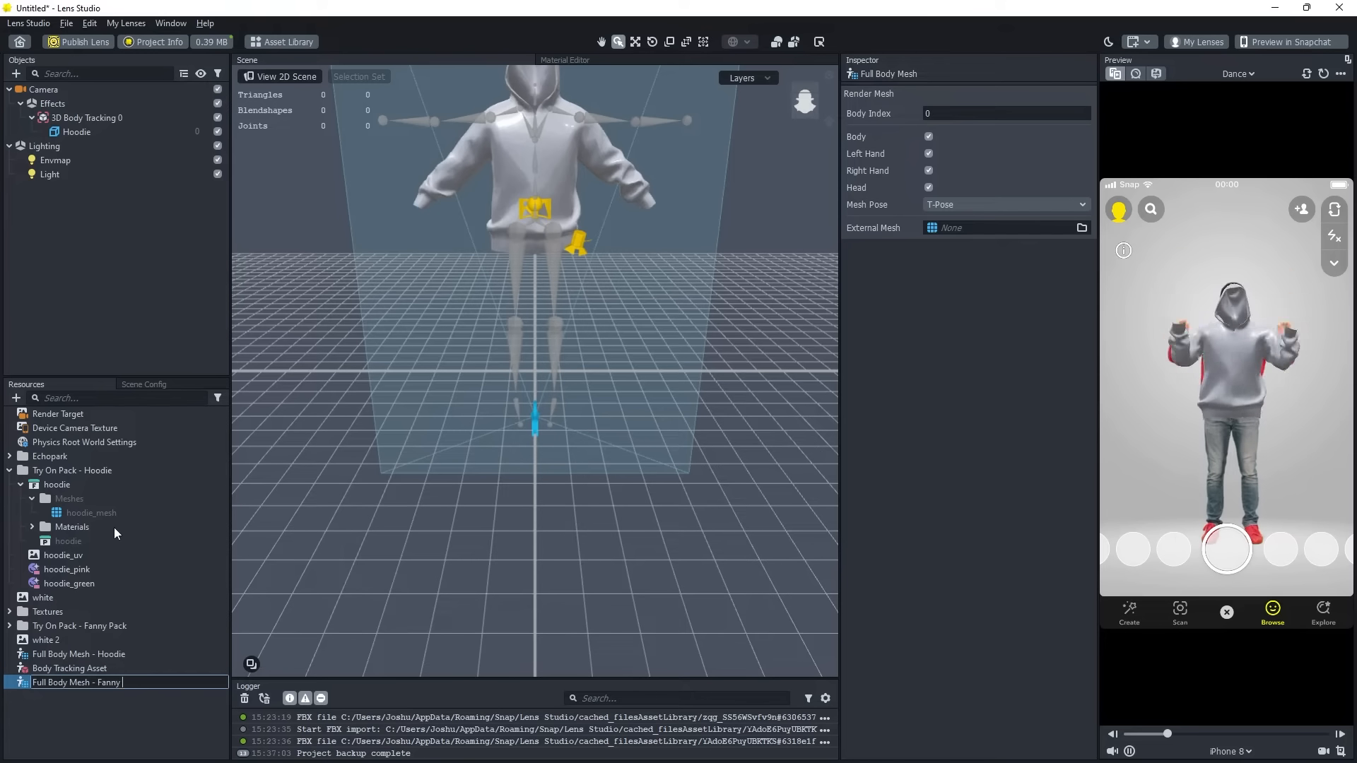
key(Return)
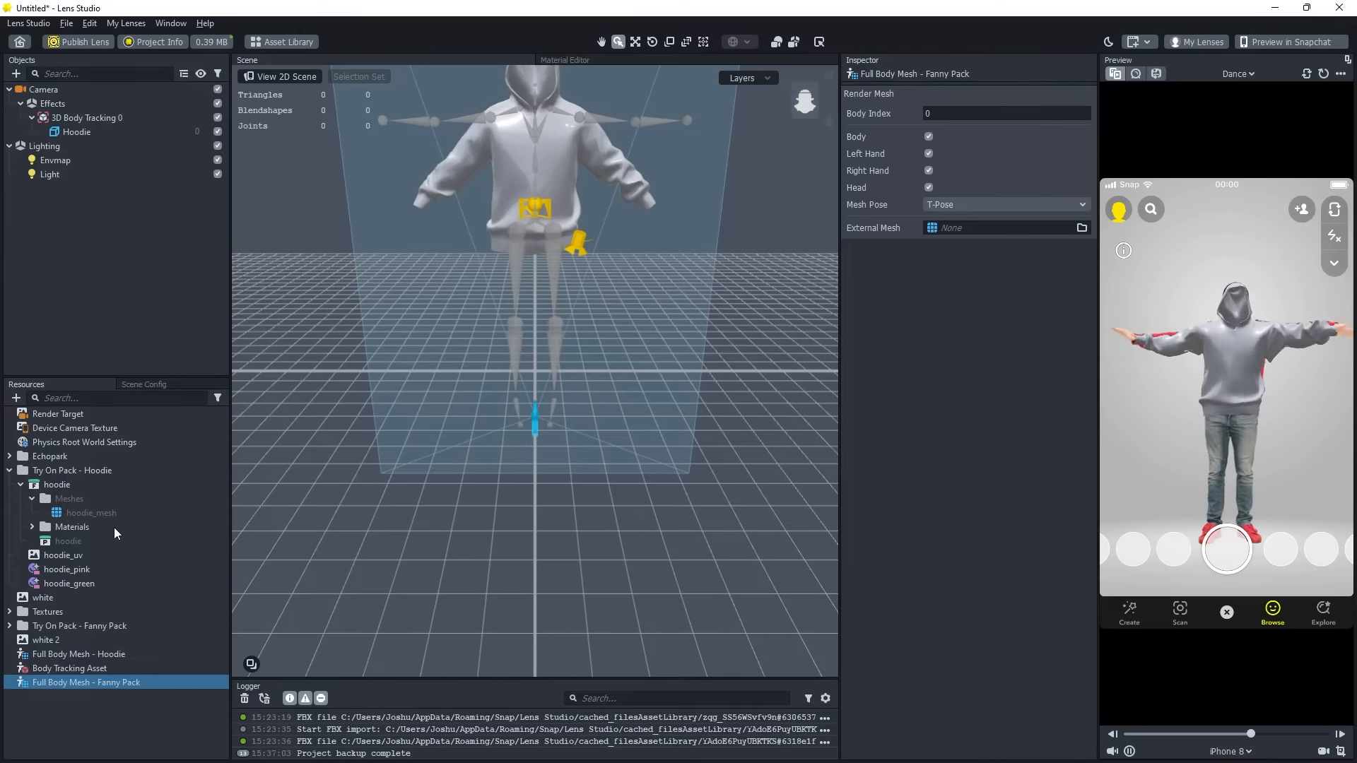
- Assign fanny_pack_wide_mesh from the Try On Pack - Fanny Pack folder as the external mesh of Full Body Mesh - Fanny Pack
click(10, 470)
click(9, 512)
click(20, 527)
click(32, 541)
drag(106, 555, 353, 531)
drag(961, 224, 961, 225)
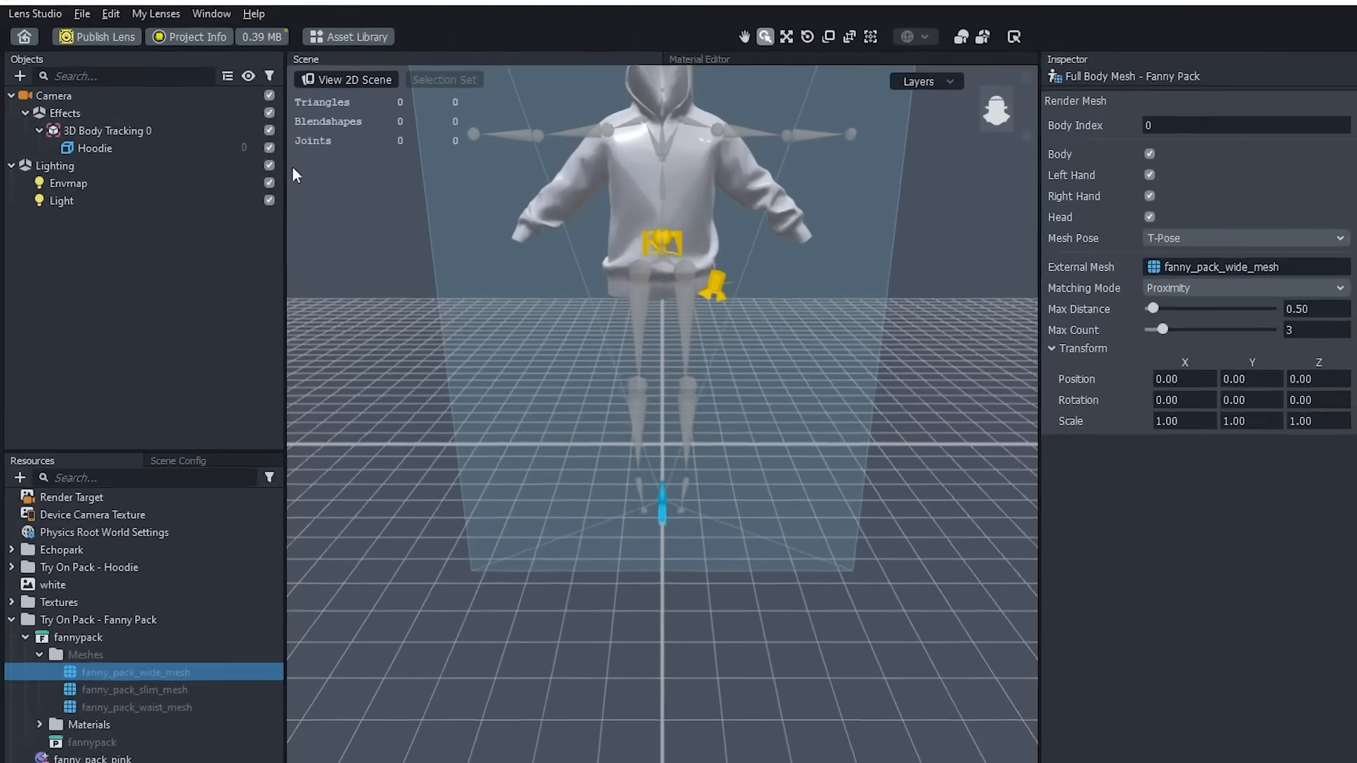
- Add a second empty mesh object under 3D Body Tracking 0 and rename it "Fanny Pack"
click(106, 117)
click(15, 73)
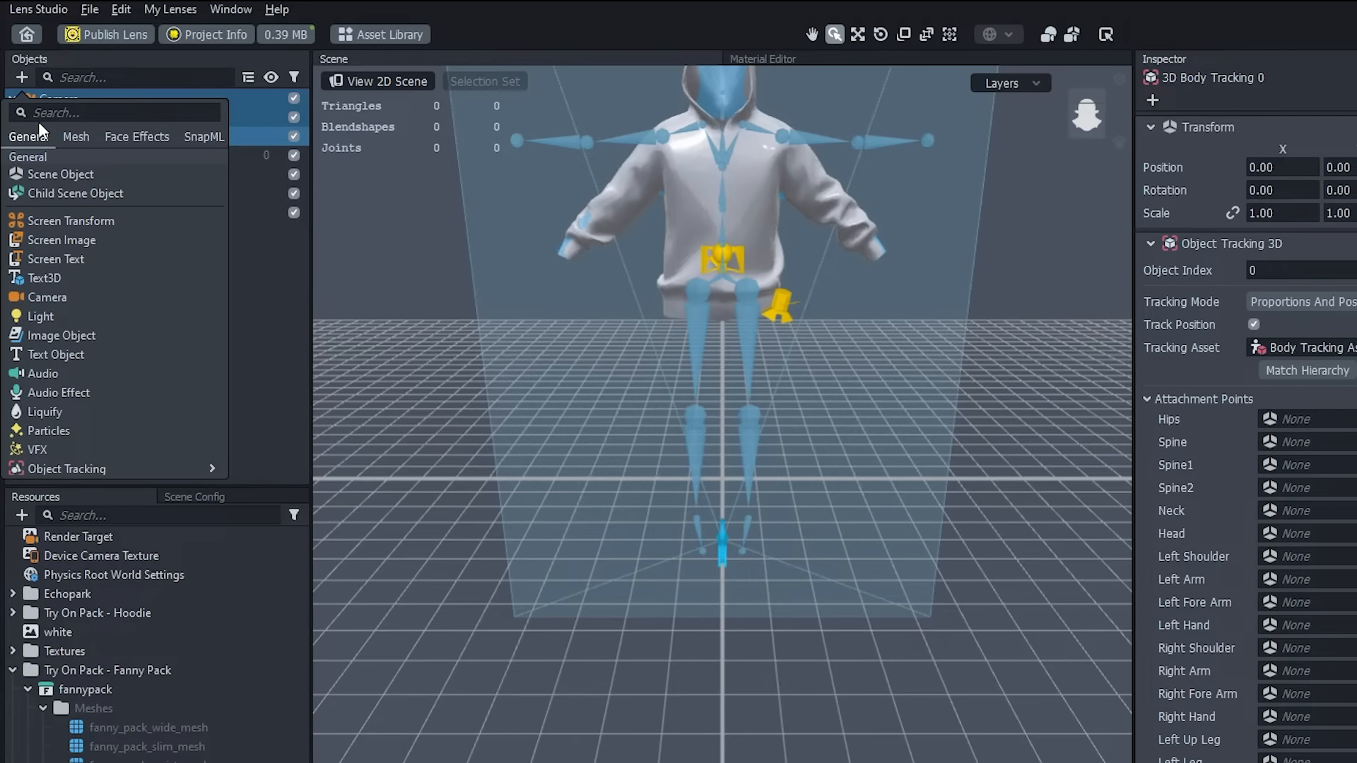
text(e)
key(Return)
right_click(114, 181)
click(184, 235)
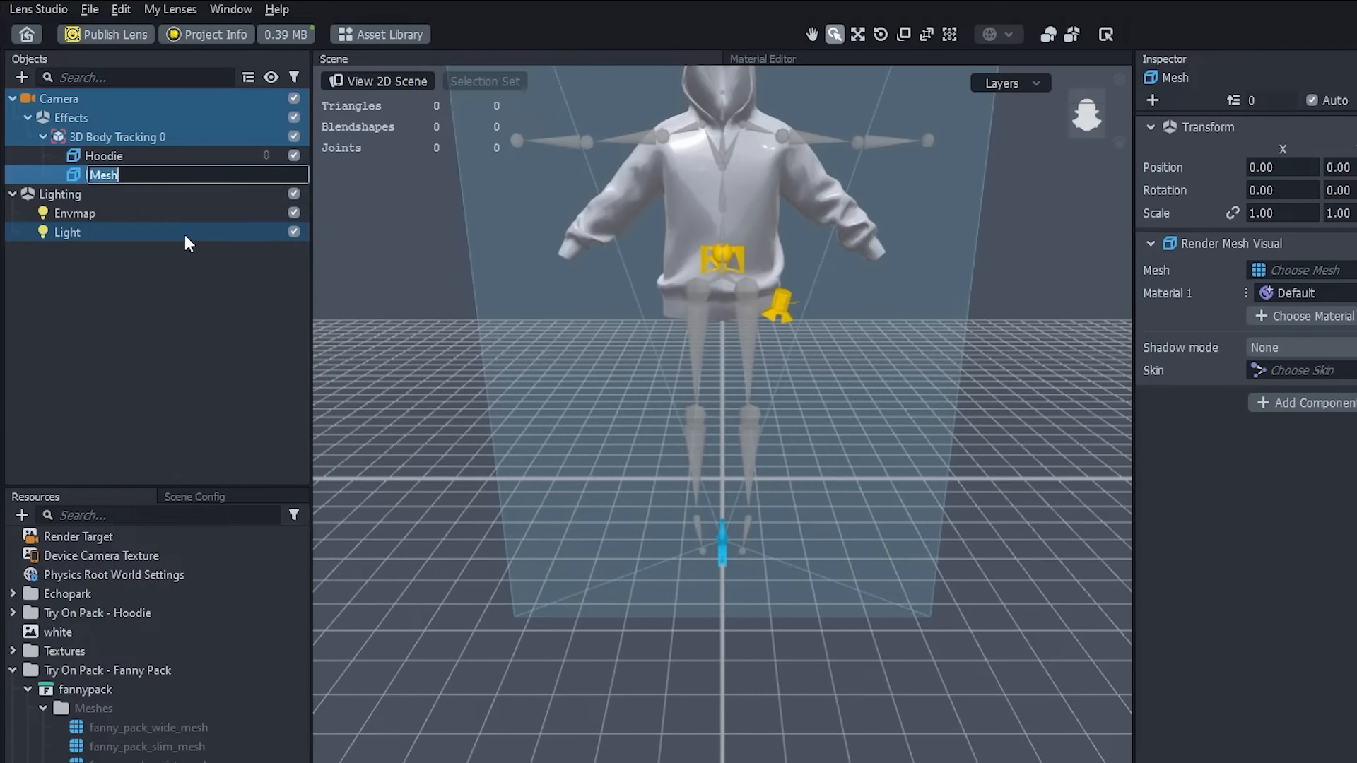
text(Fanny Pack)
key(Return)
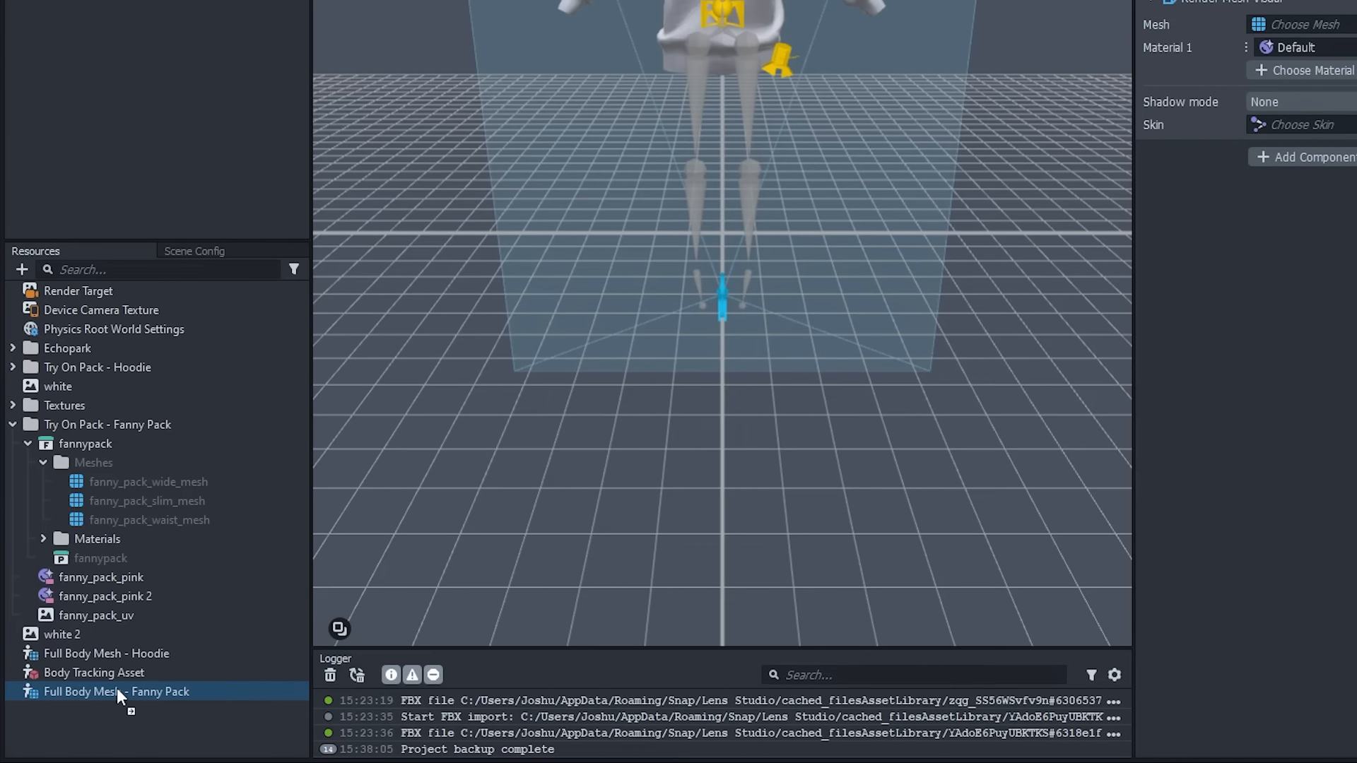
- Assign Full Body Mesh - Fanny Pack as the Fanny Pack object's mesh and enable Blend Normals
drag(117, 688, 1288, 23)
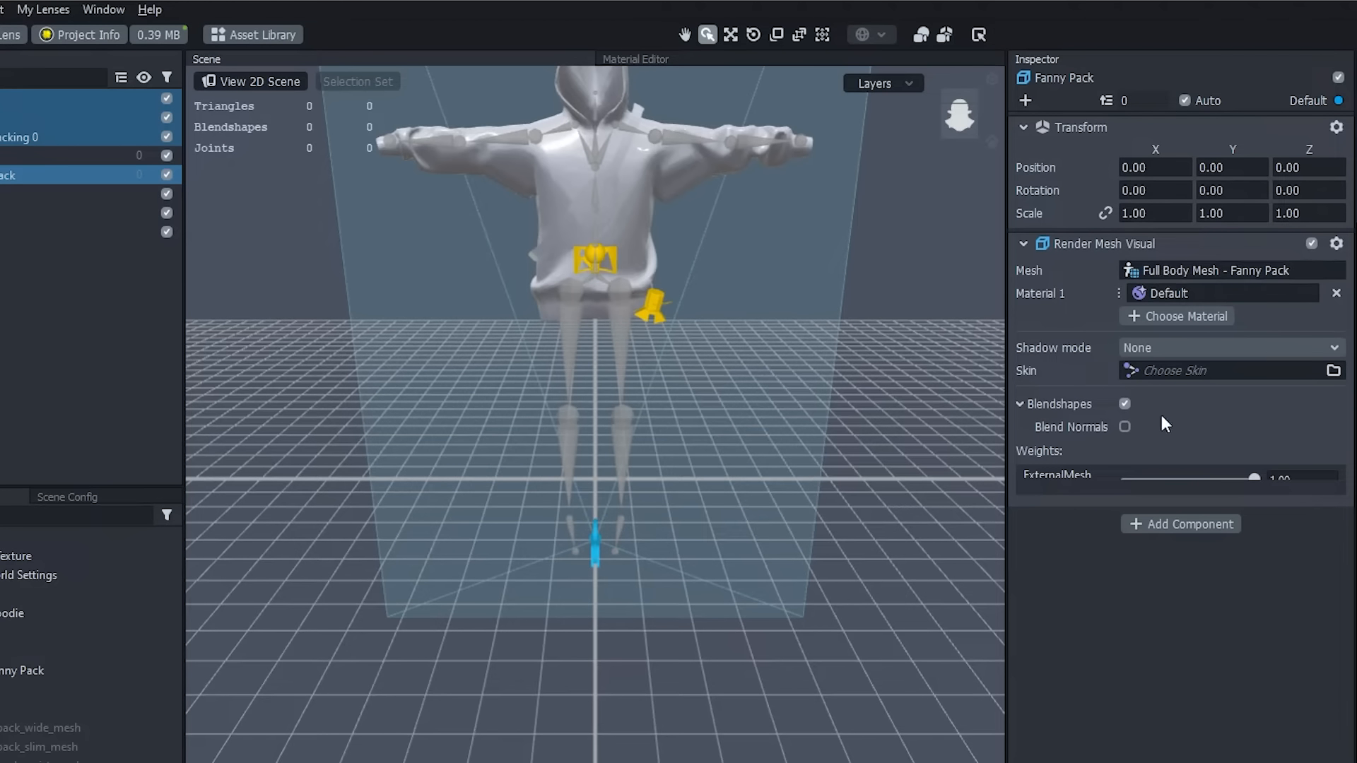
click(1124, 426)
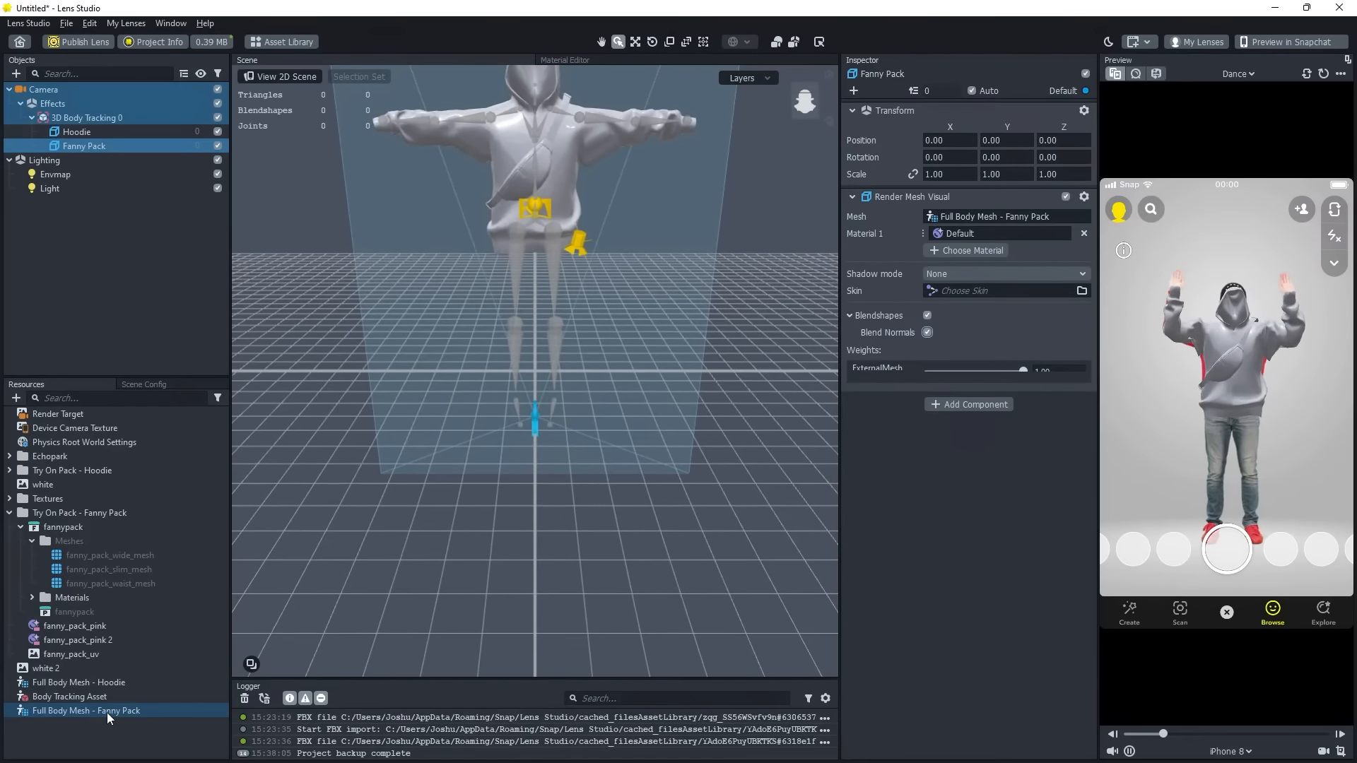
- Set the mesh pose of the Full Body Mesh - Fanny Pack resource to A-Pose
click(108, 712)
click(986, 204)
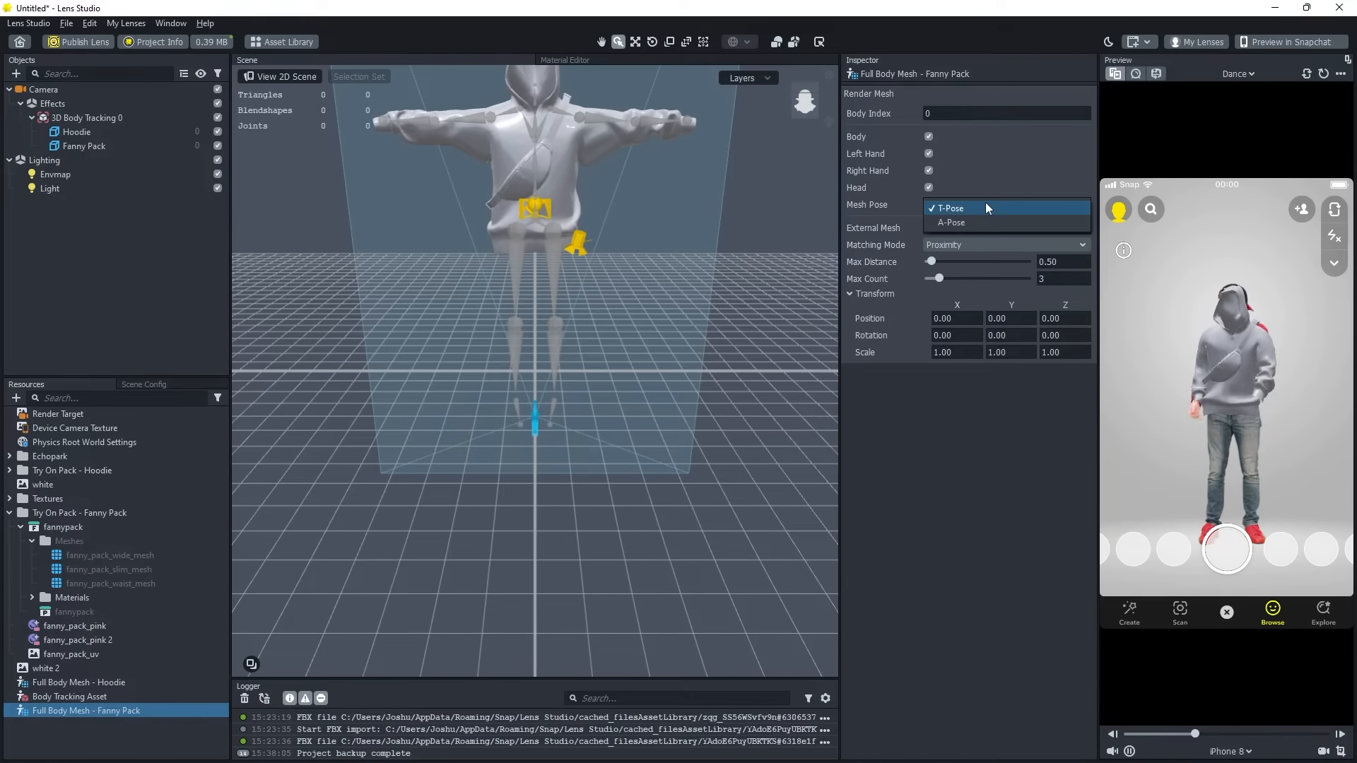
click(951, 222)
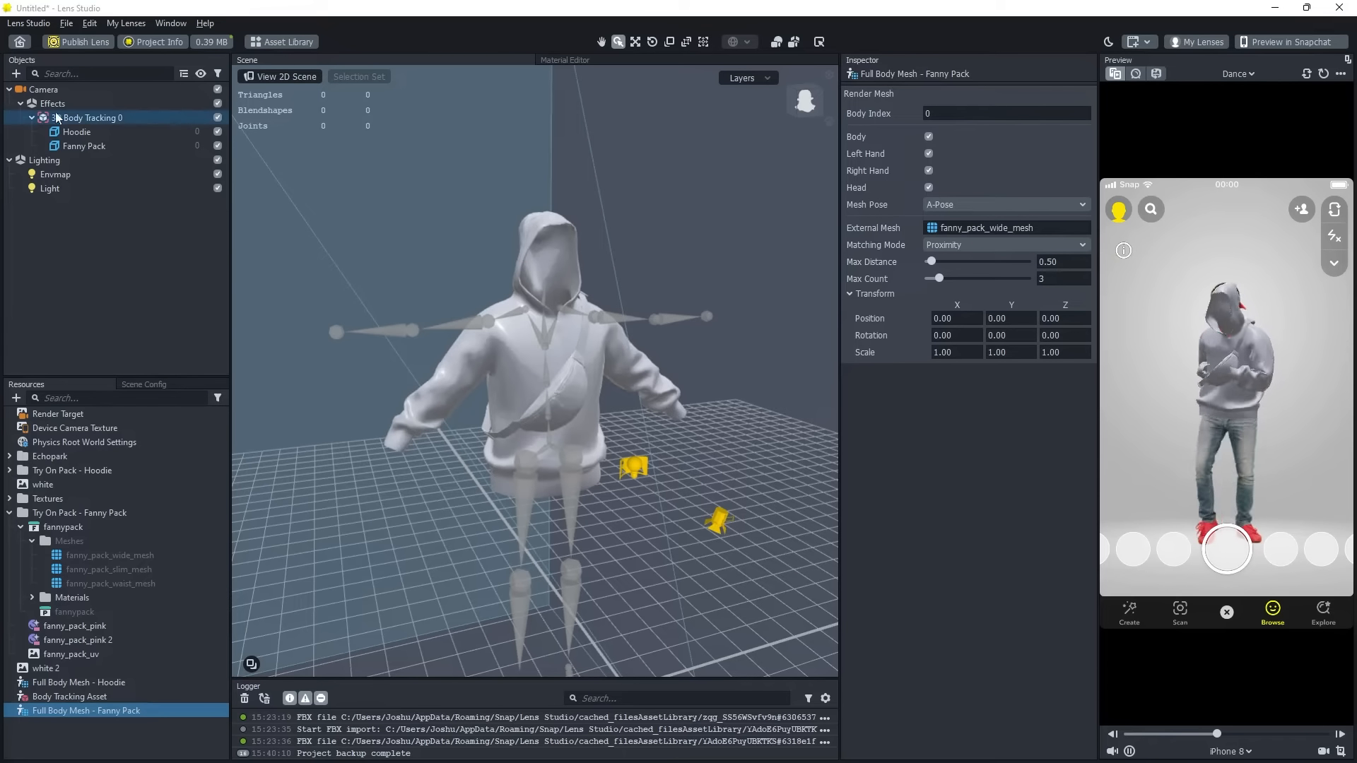
- Apply the fanny_pack_pink material to the Fanny Pack object
click(84, 146)
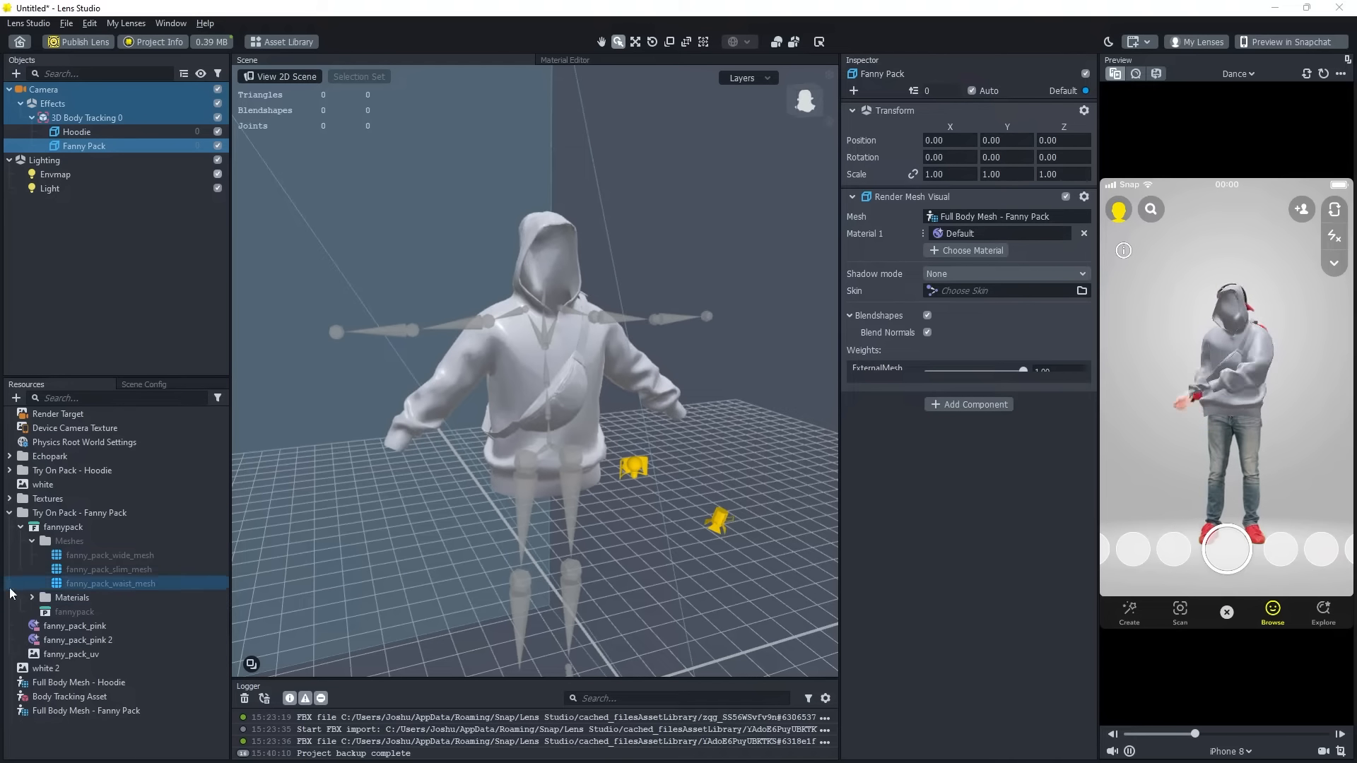
drag(78, 626, 950, 223)
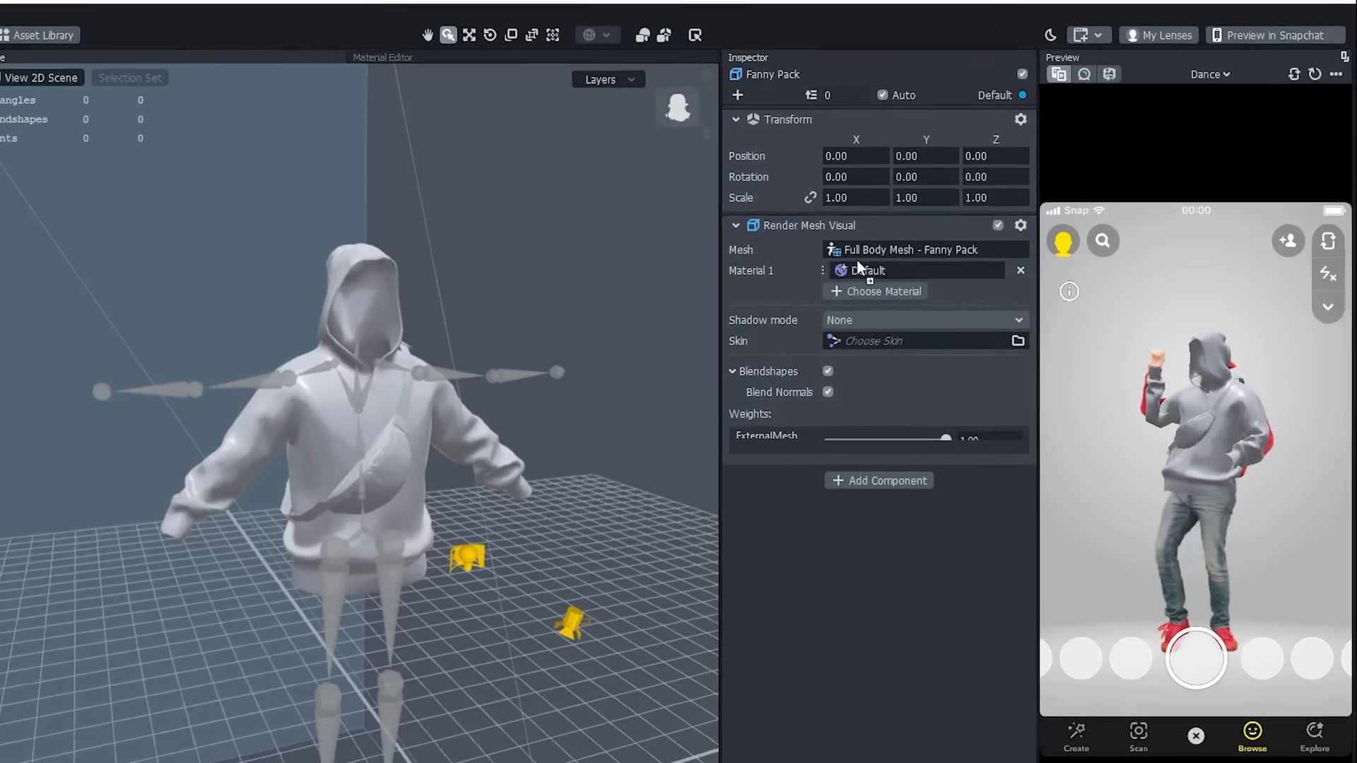
drag(856, 265, 873, 272)
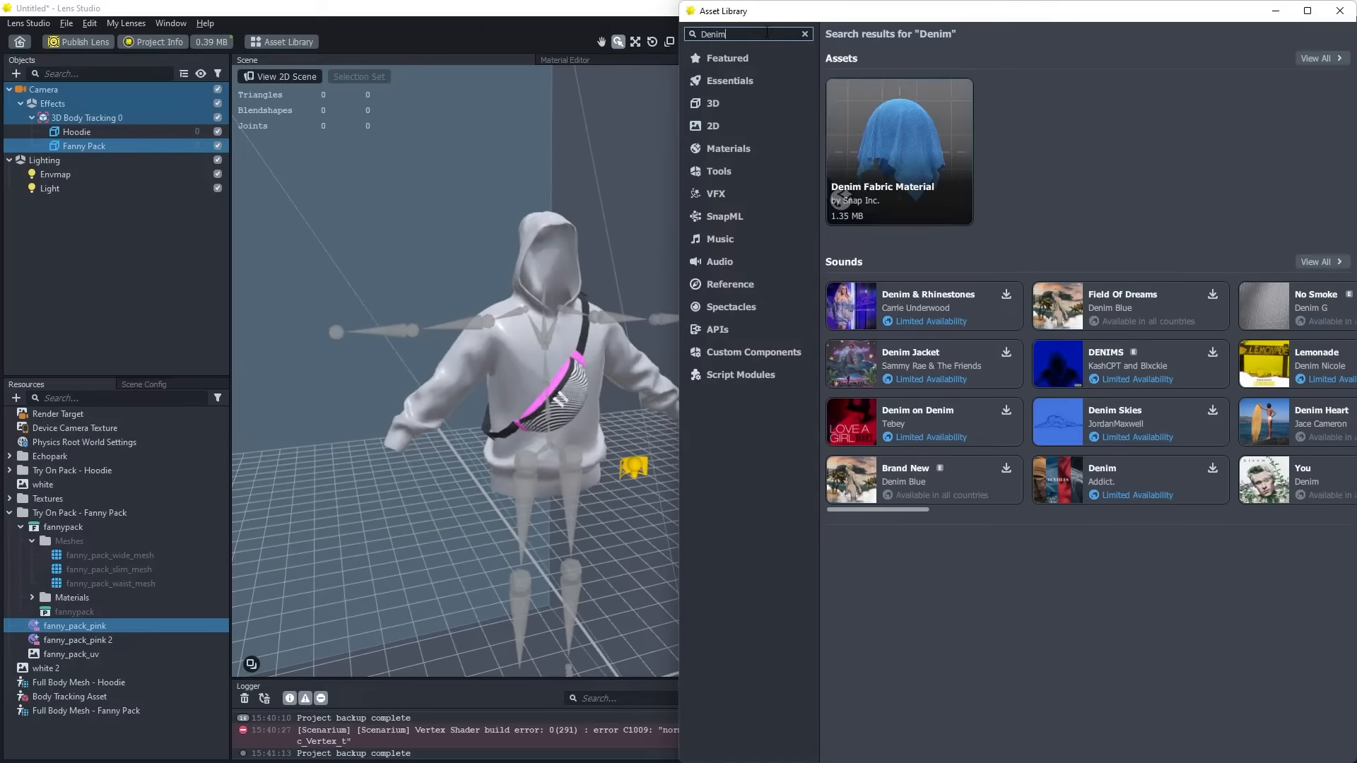
- Import the Denim Fabric Material from the Asset Library into the project
click(865, 215)
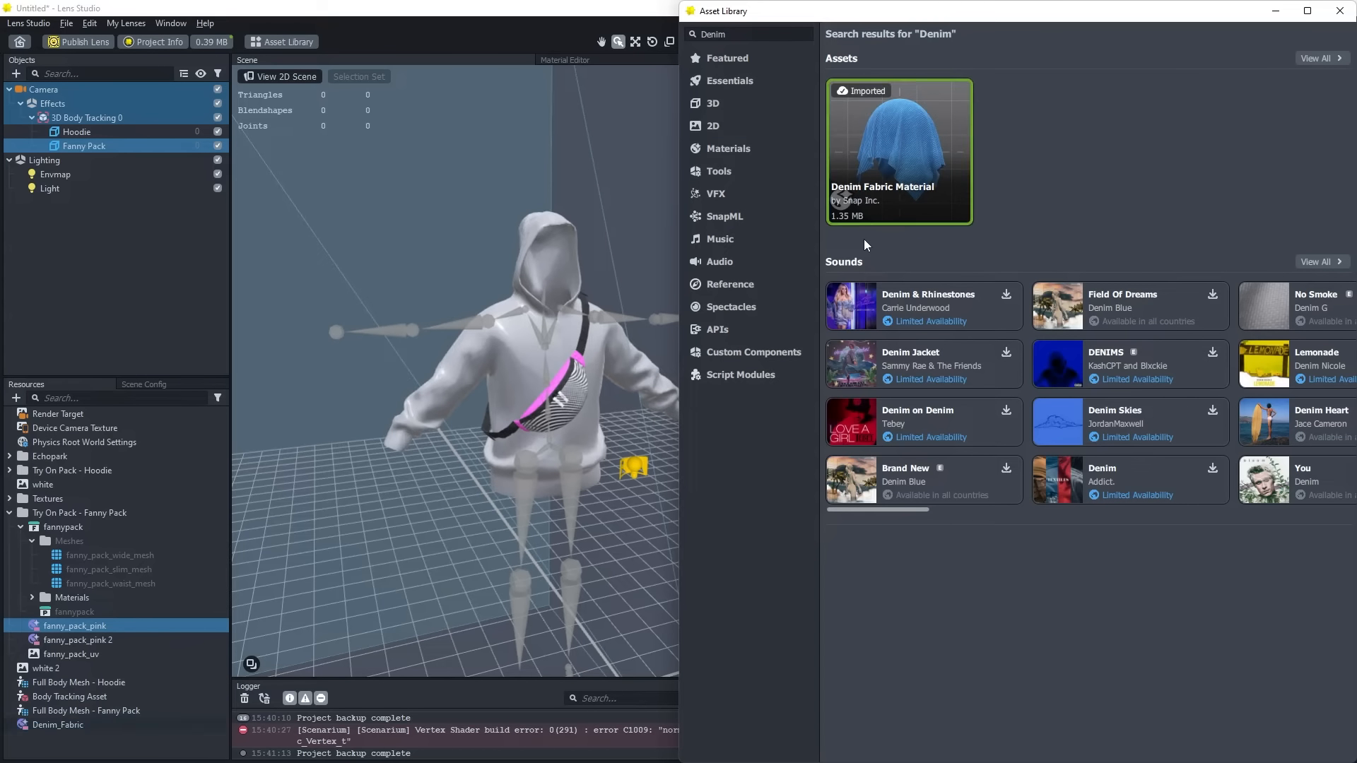
click(742, 33)
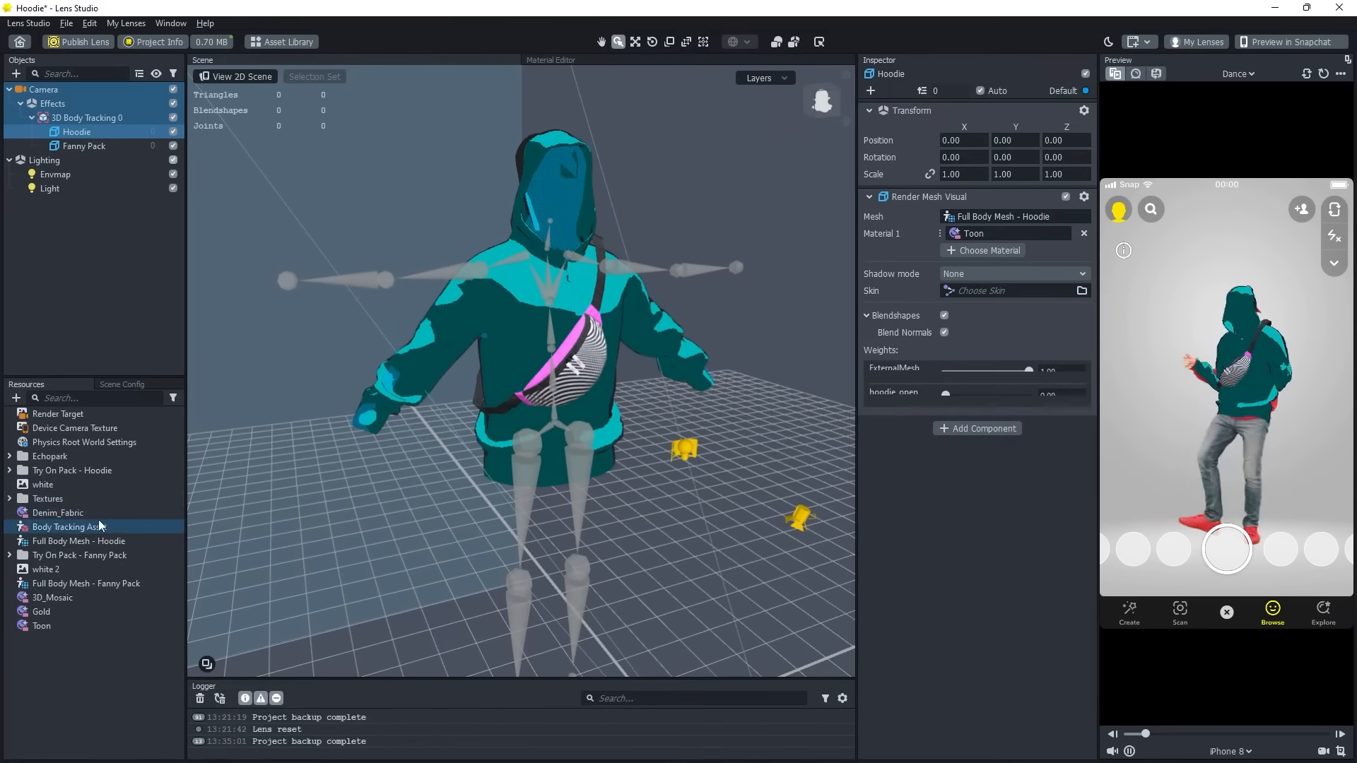
- Apply the Denim_Fabric material to the Hoodie object's Render Mesh Visual
click(62, 513)
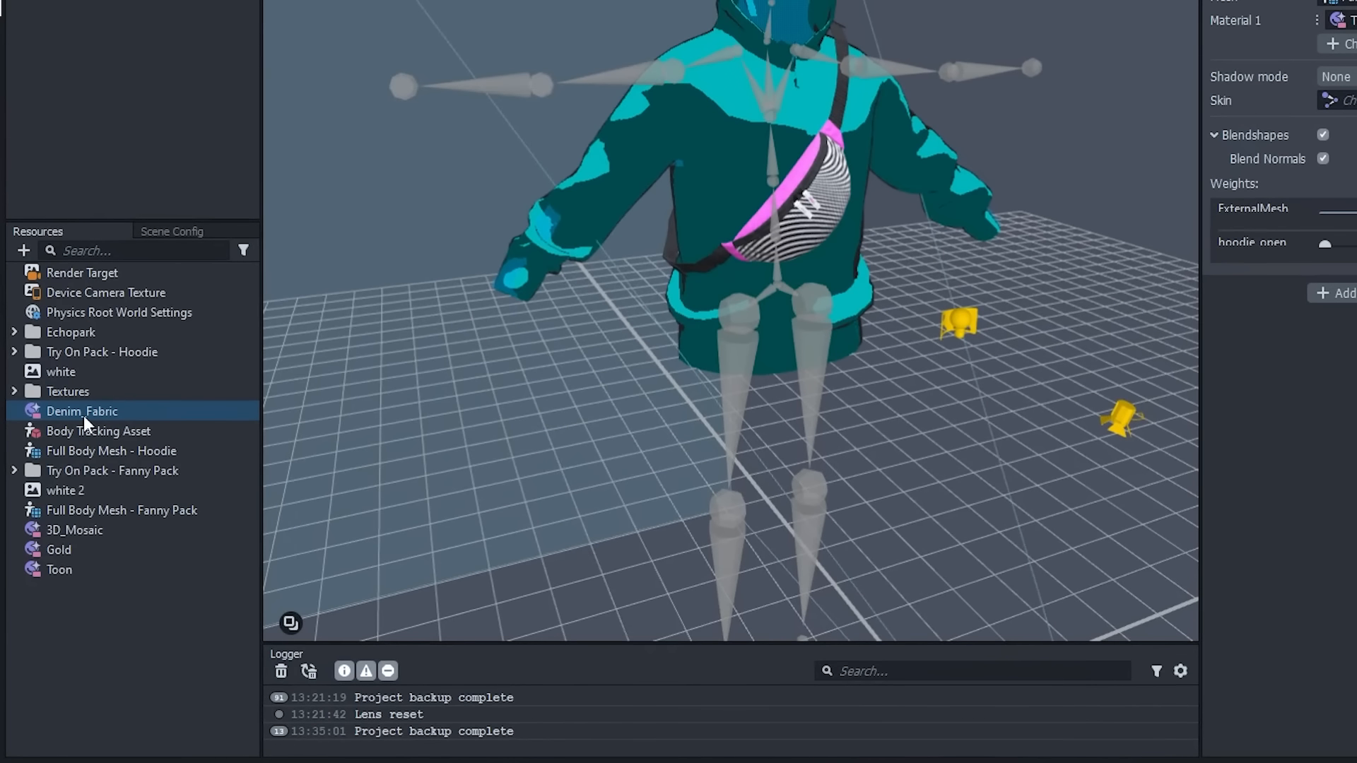
drag(83, 416, 1215, 301)
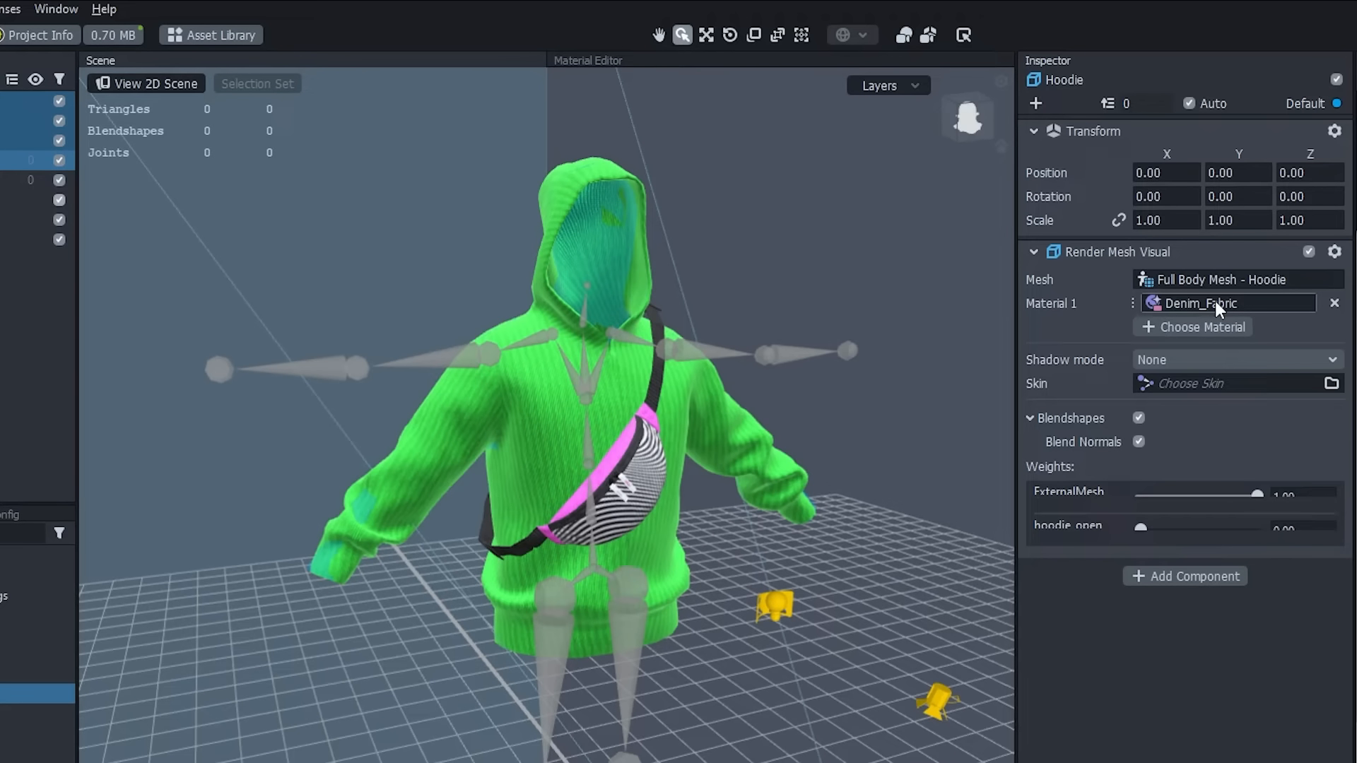
key(ctrl+z)
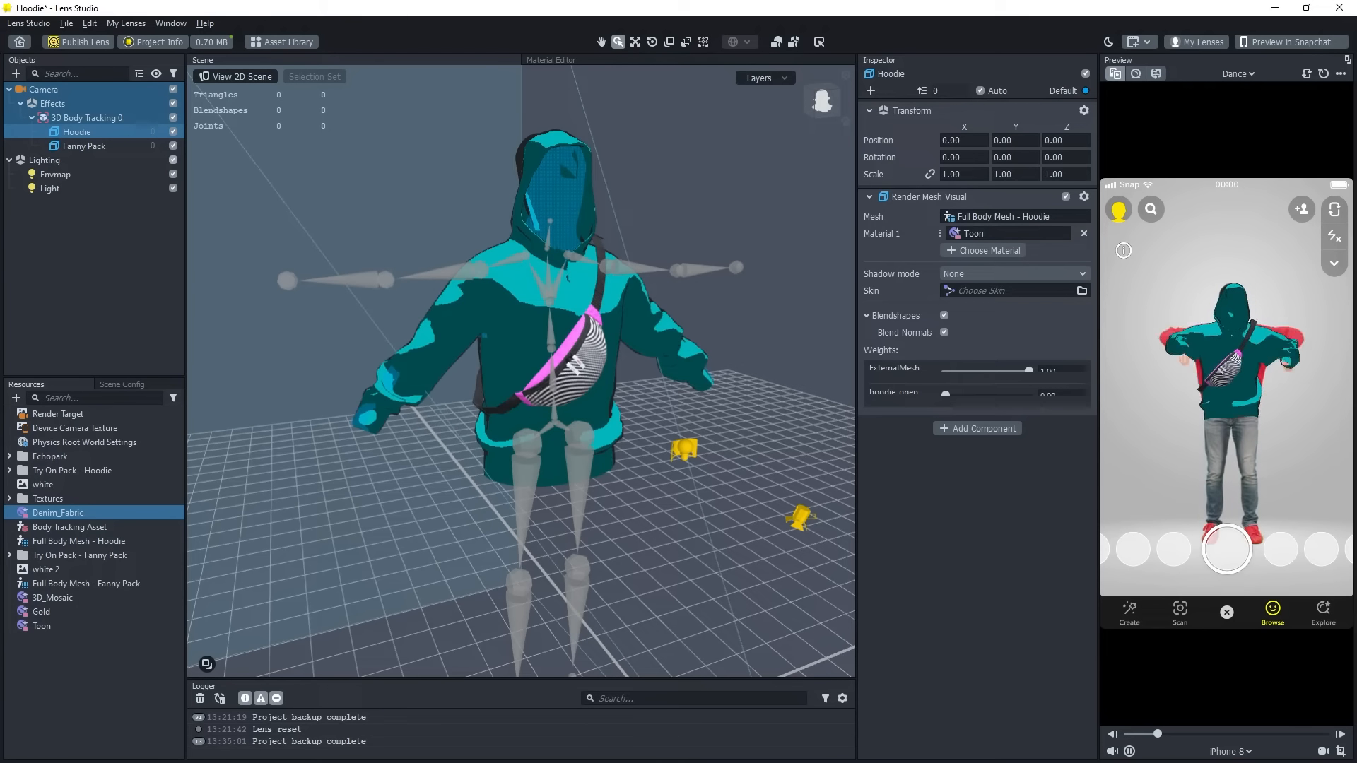
drag(41, 612, 987, 230)
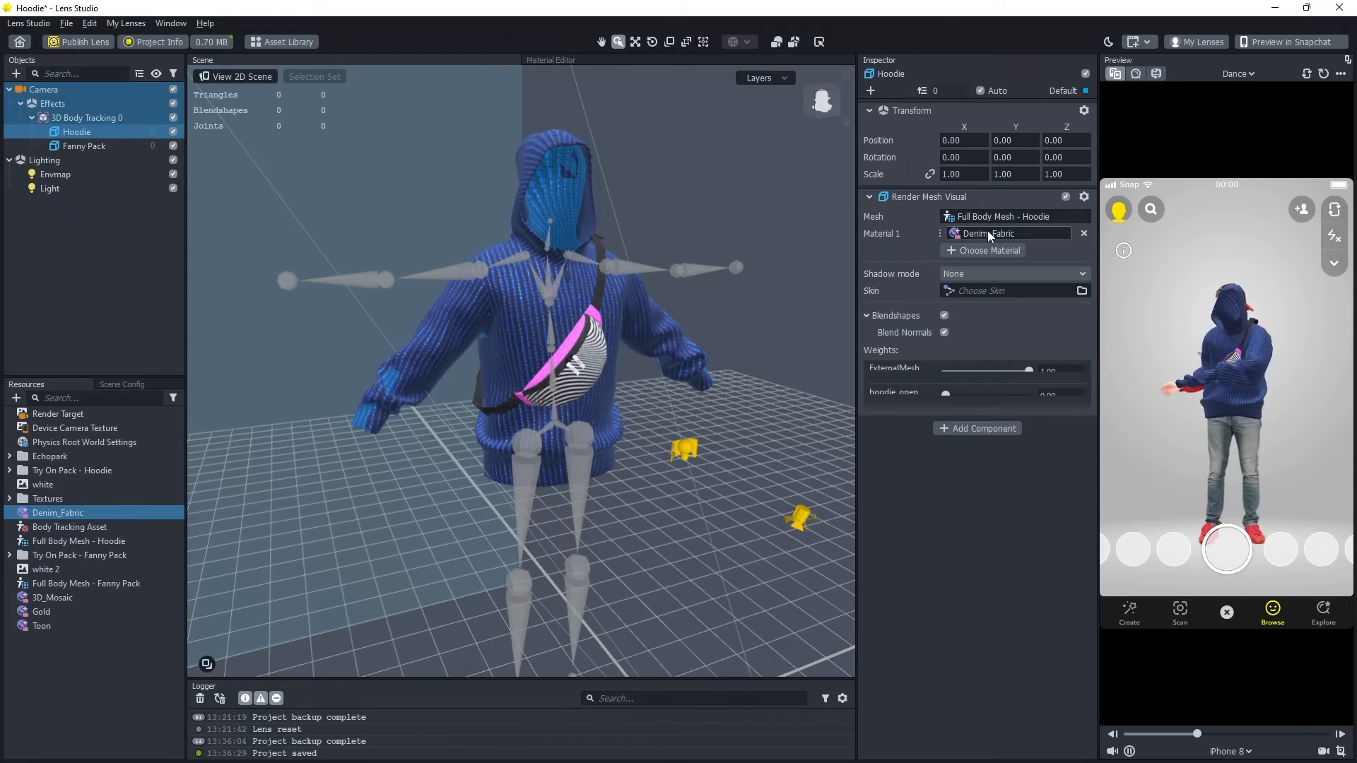
- Set the Denim_Fabric material's color to green #5dc830 and raise its UV Scale to the maximum for a finer weave
double_click(63, 512)
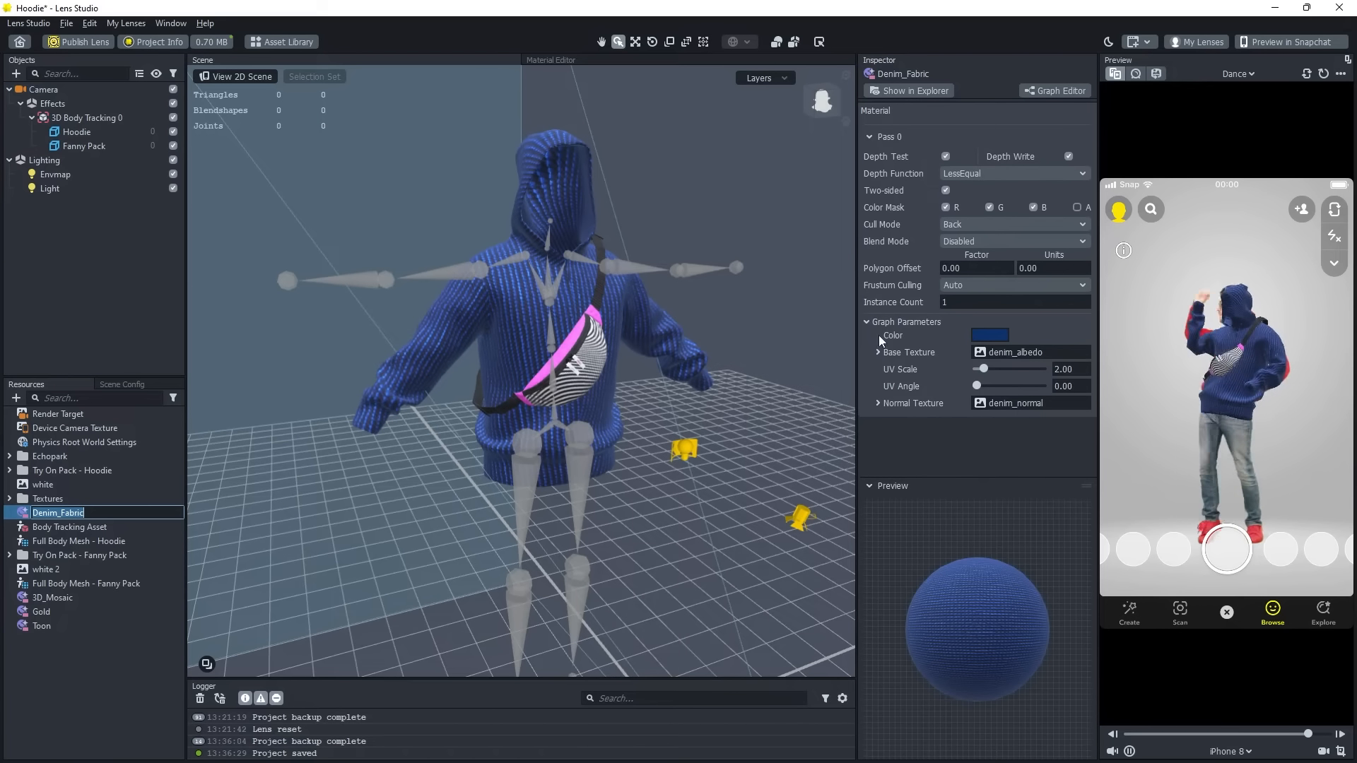
click(997, 335)
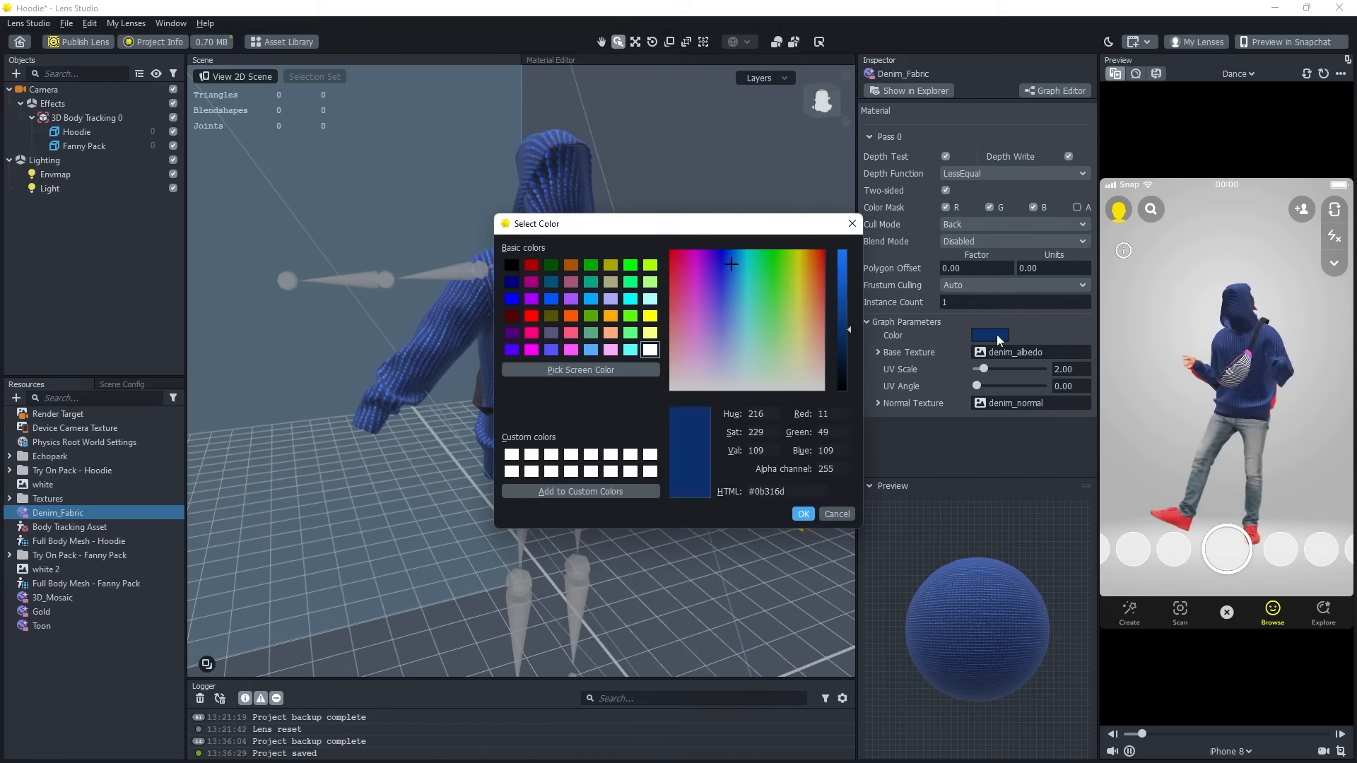
click(788, 253)
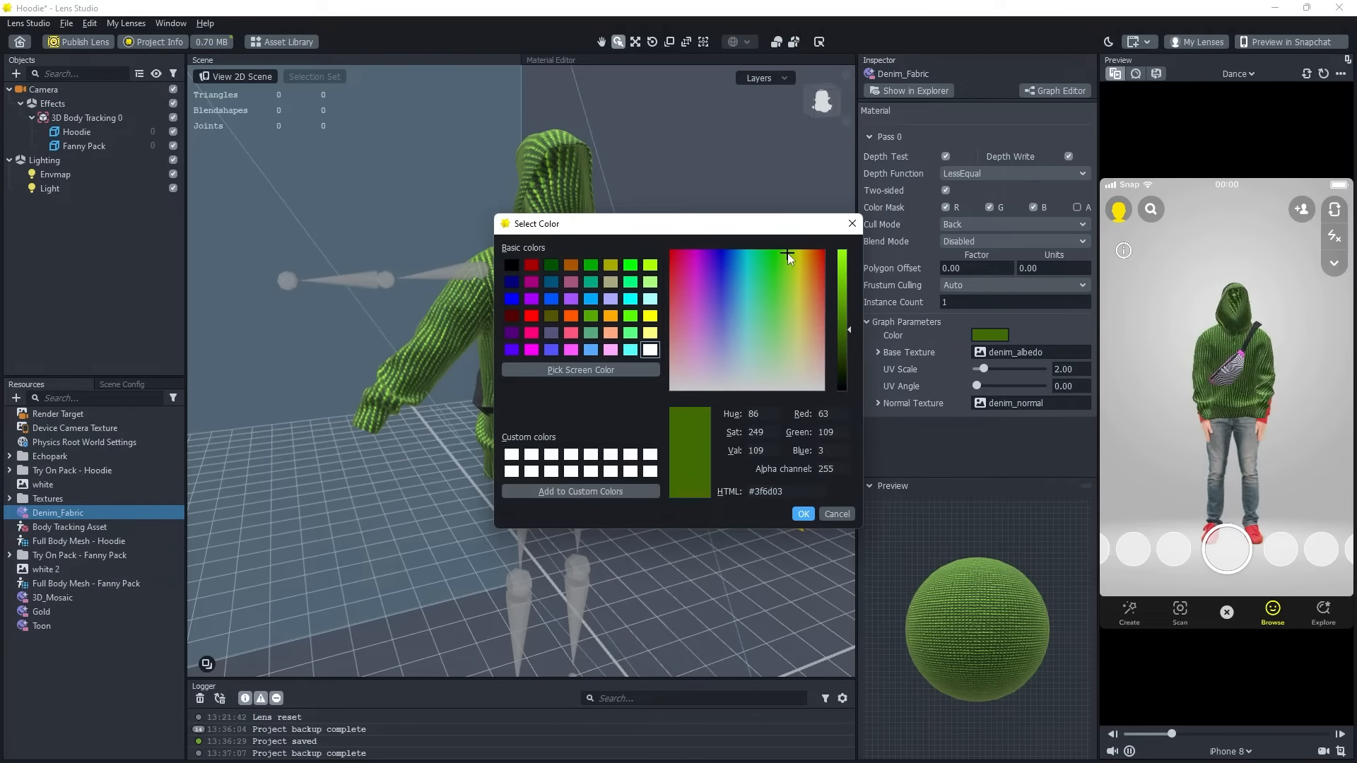
click(780, 284)
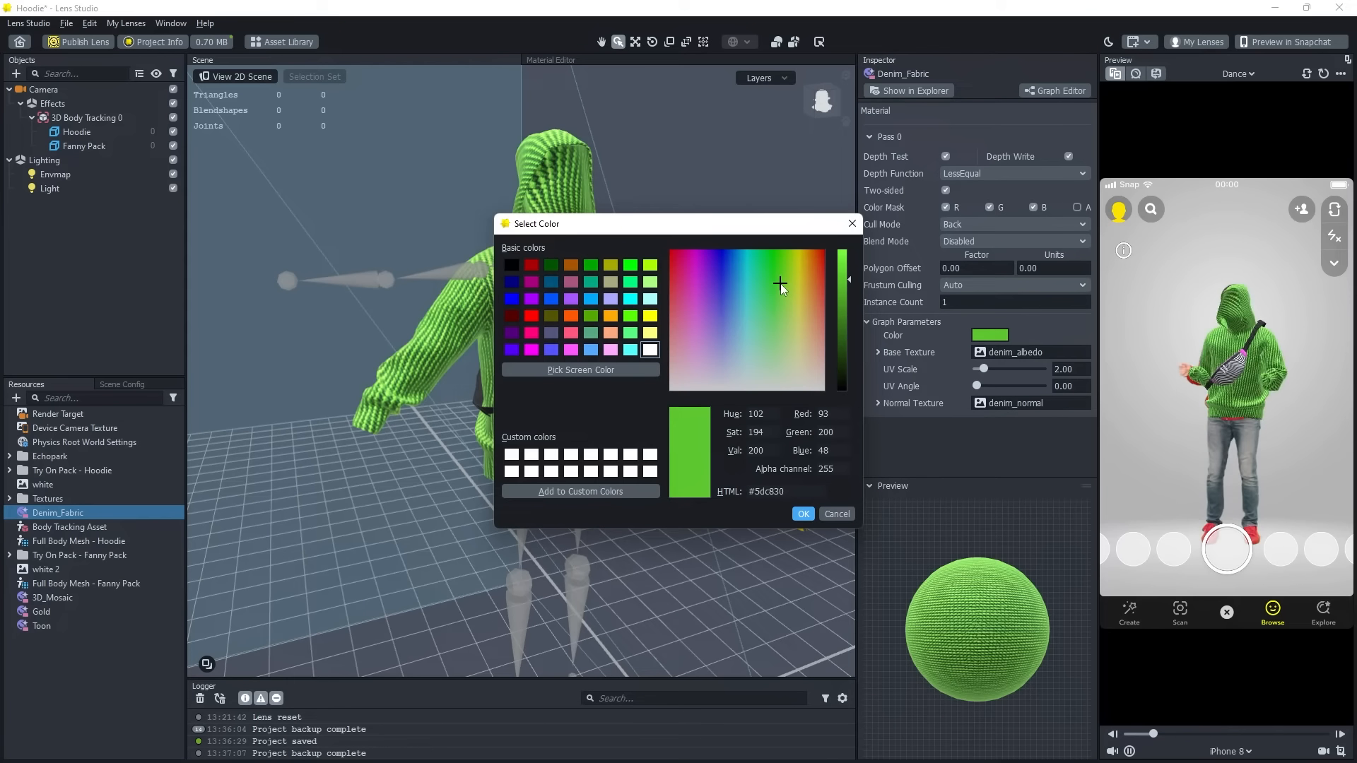
click(802, 514)
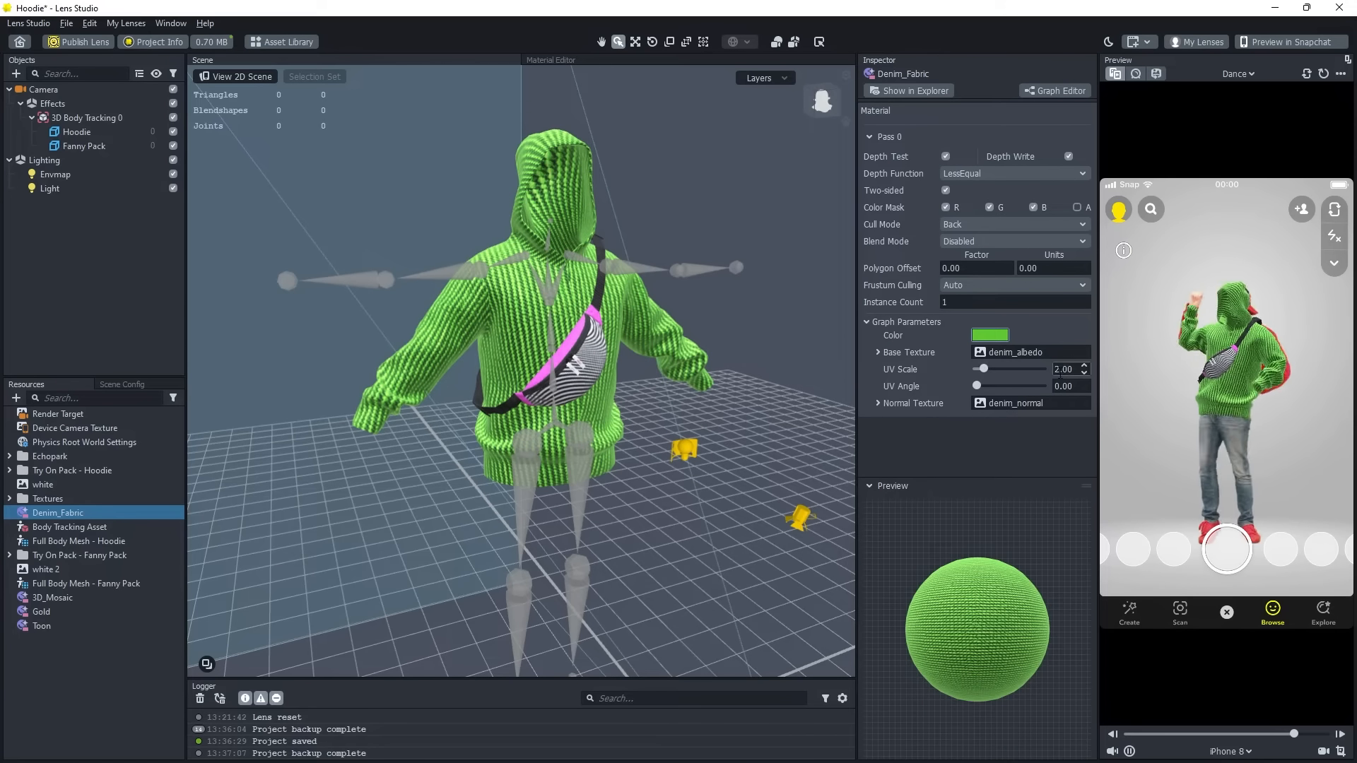
drag(986, 372, 1053, 370)
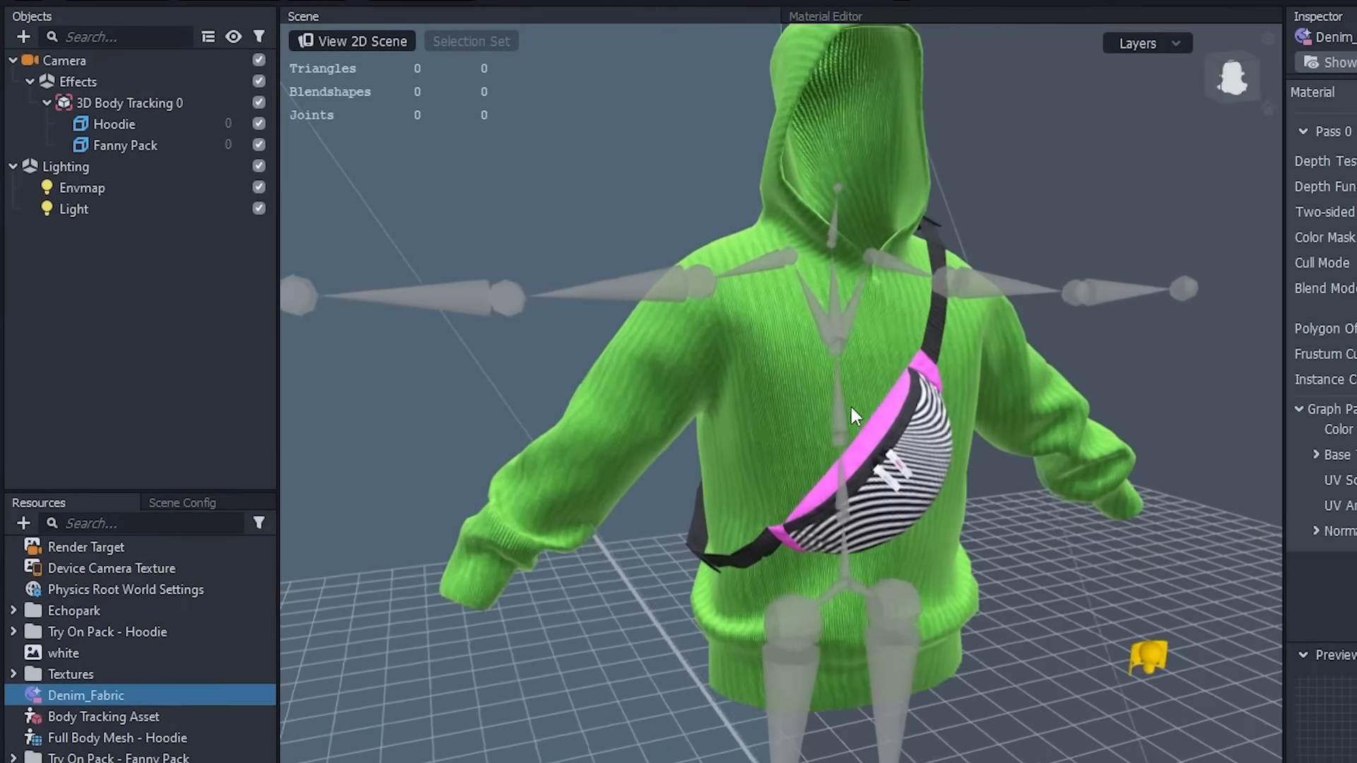
middle_drag(850, 404, 912, 437)
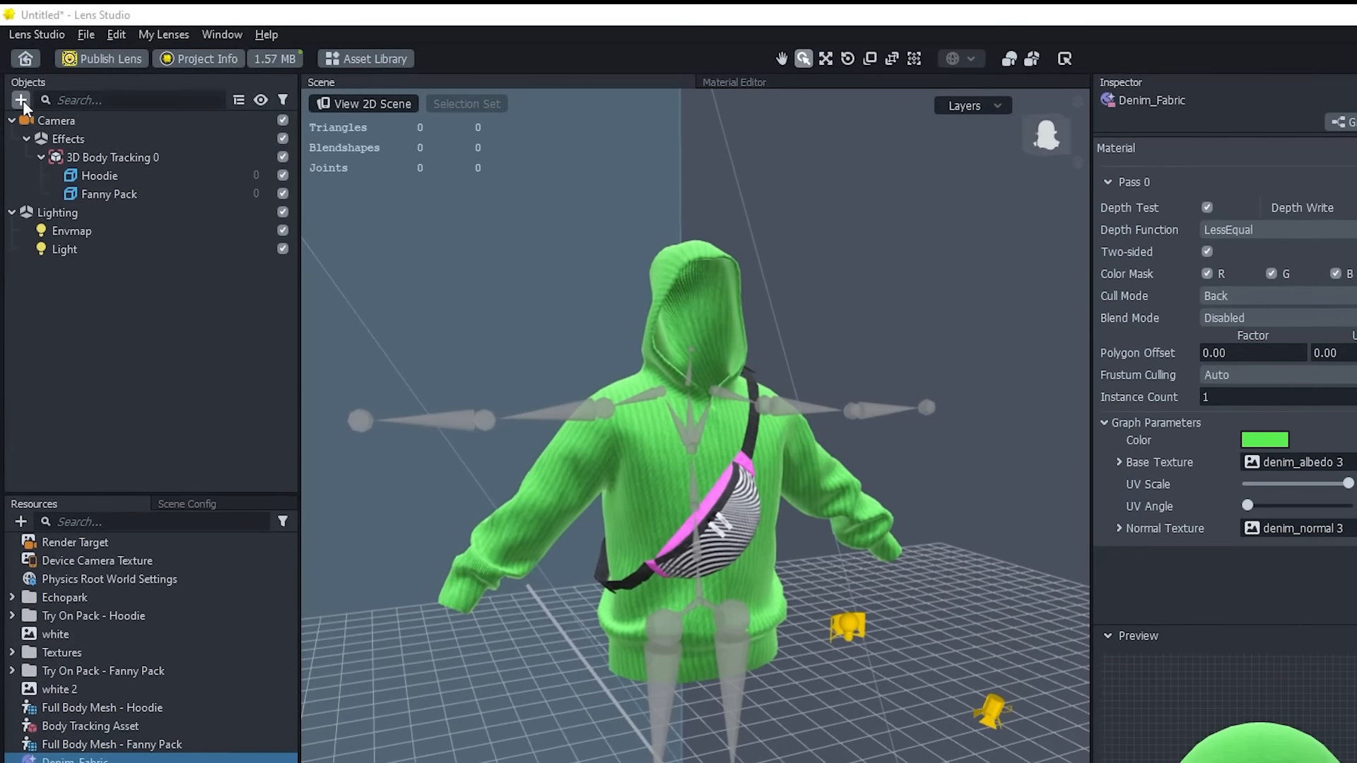
- Add a Full Body Mesh and rename its resource to Full Body Mesh - Occluder
click(15, 73)
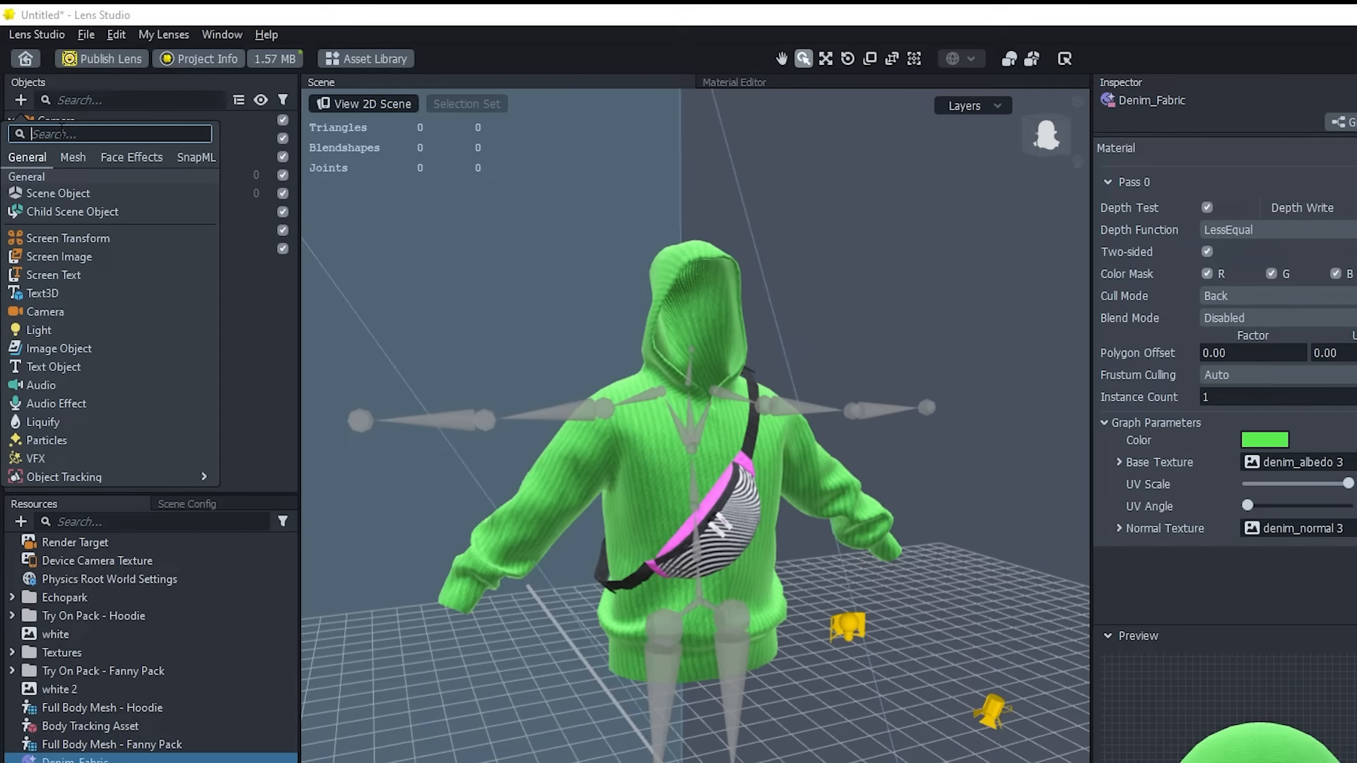
text(Full)
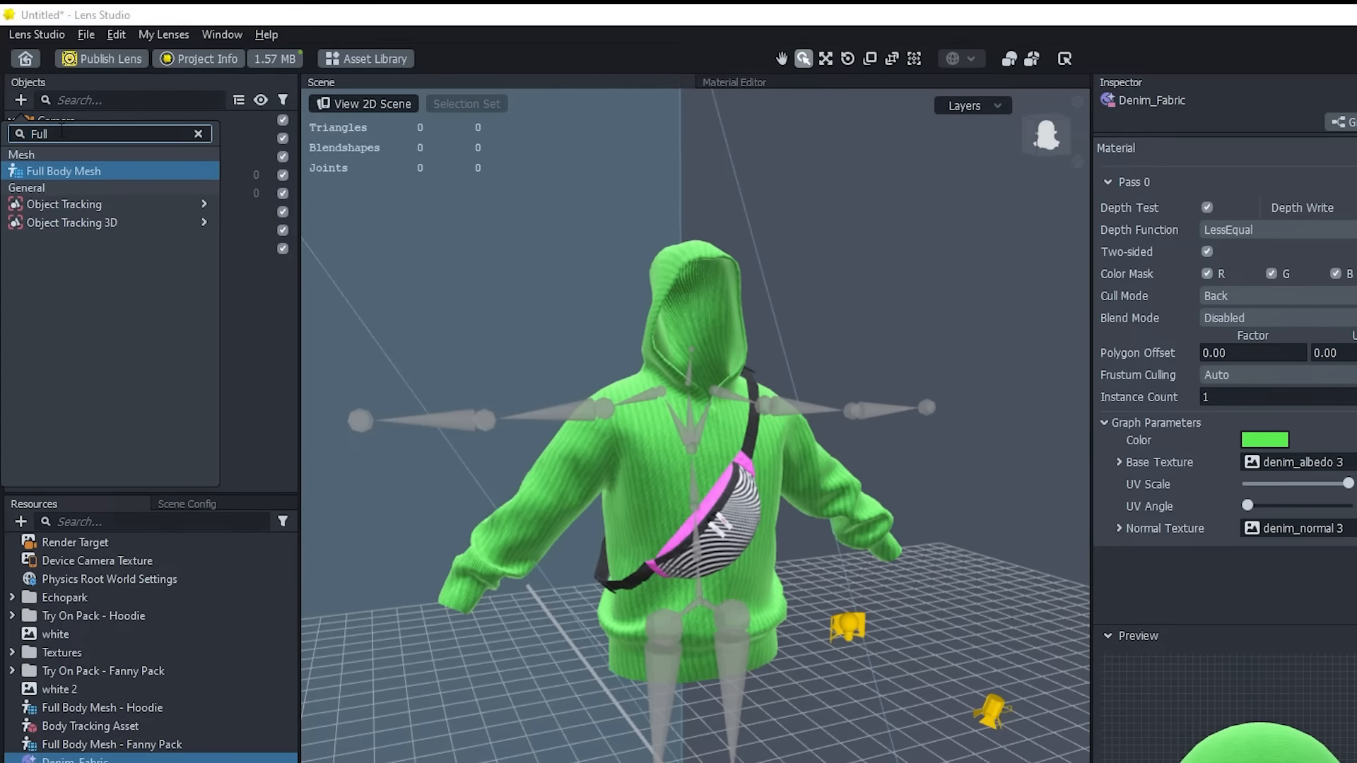
click(59, 171)
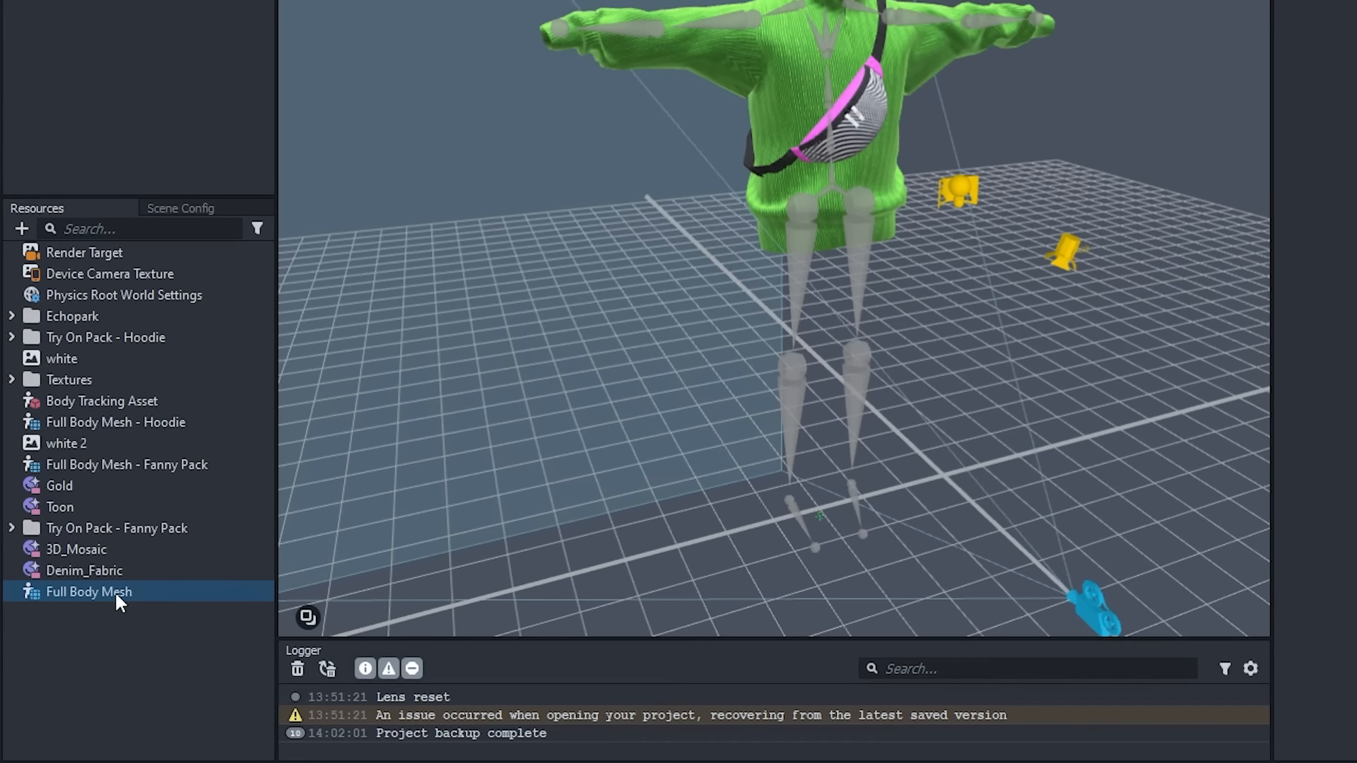
right_click(78, 639)
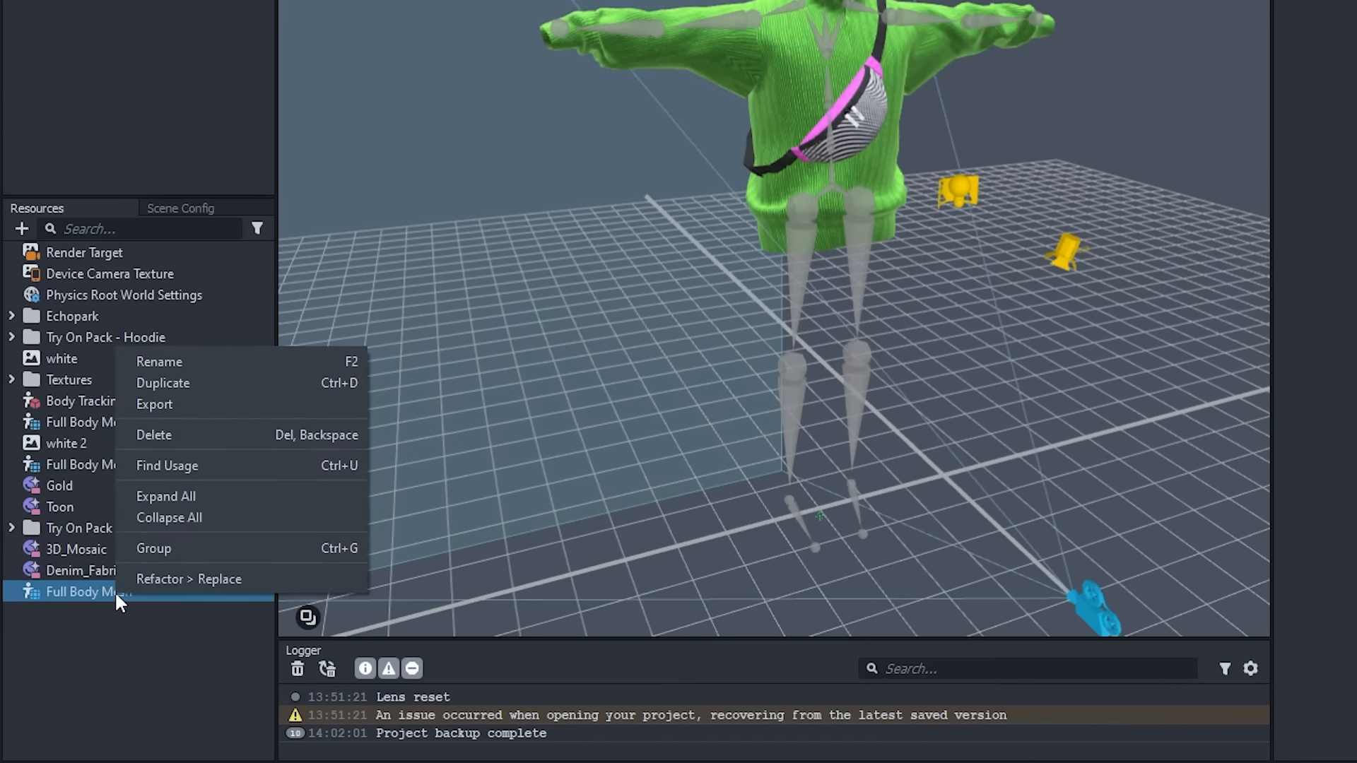
click(200, 361)
text(Occluder)
key(Return)
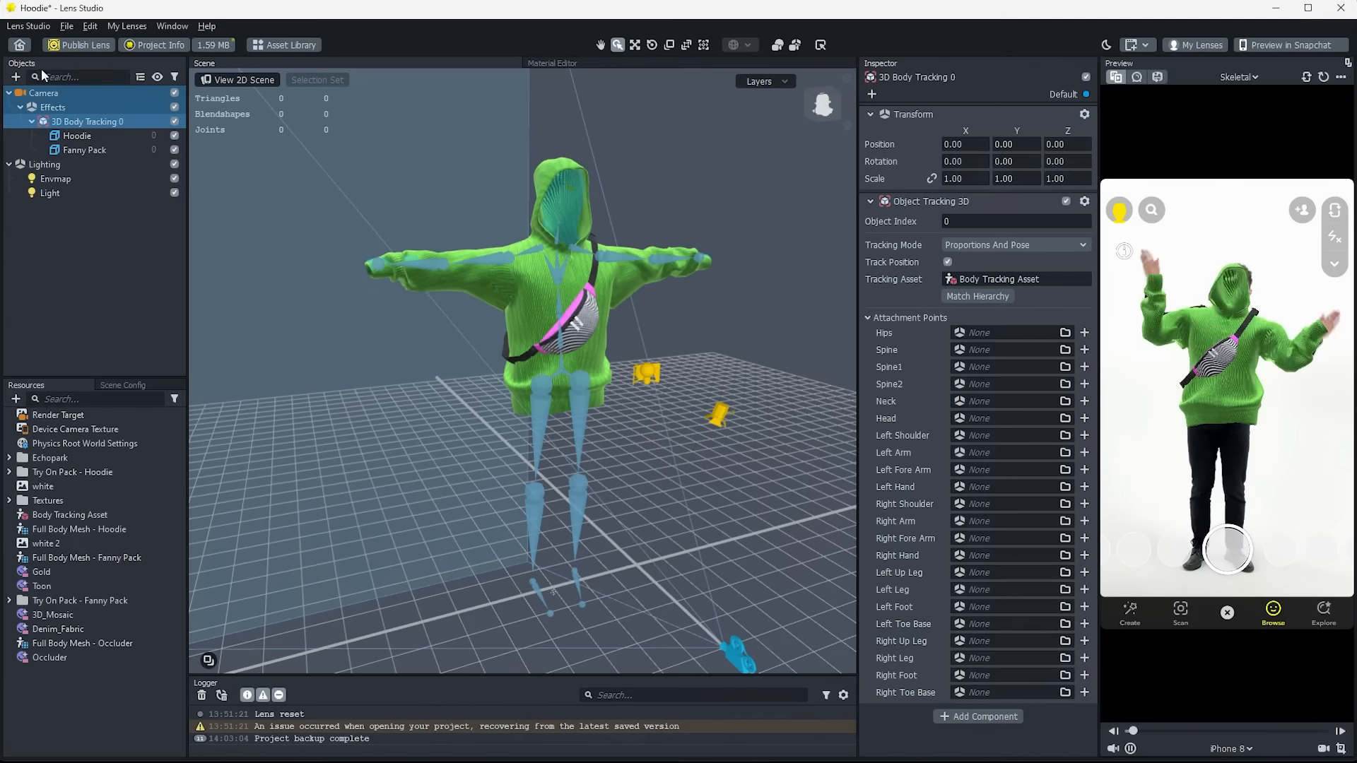
- Add a mesh object under 3D Body Tracking 0 and rename it Body Occluder
click(16, 78)
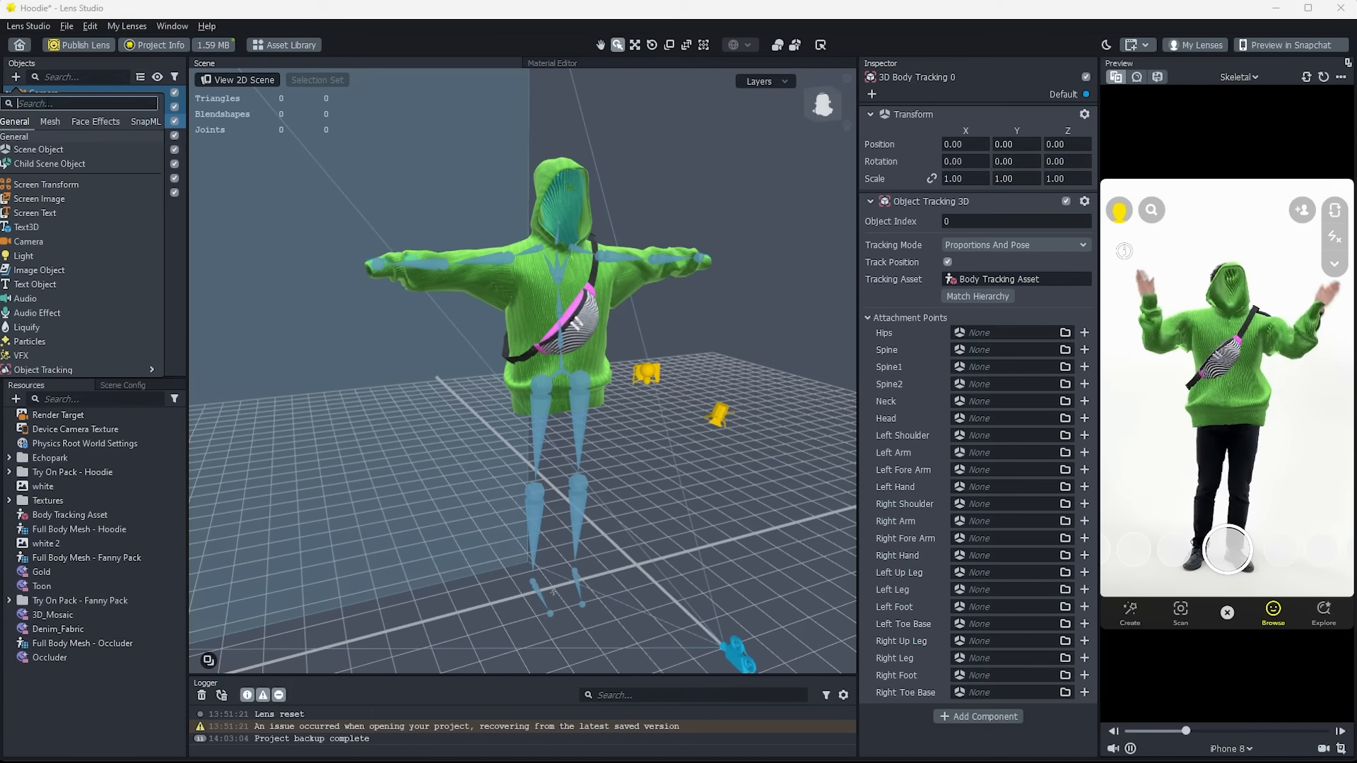
text(me)
key(Return)
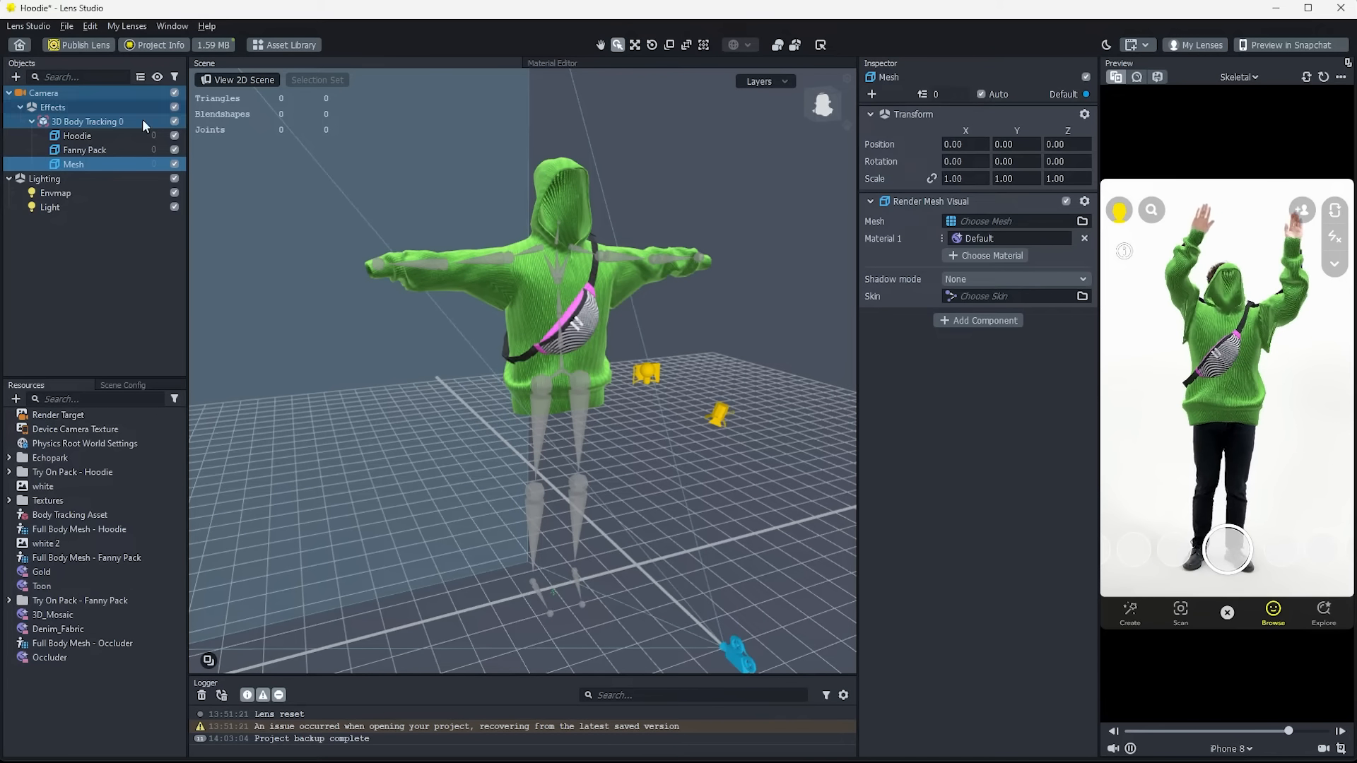
right_click(74, 164)
click(133, 199)
text(Bo)
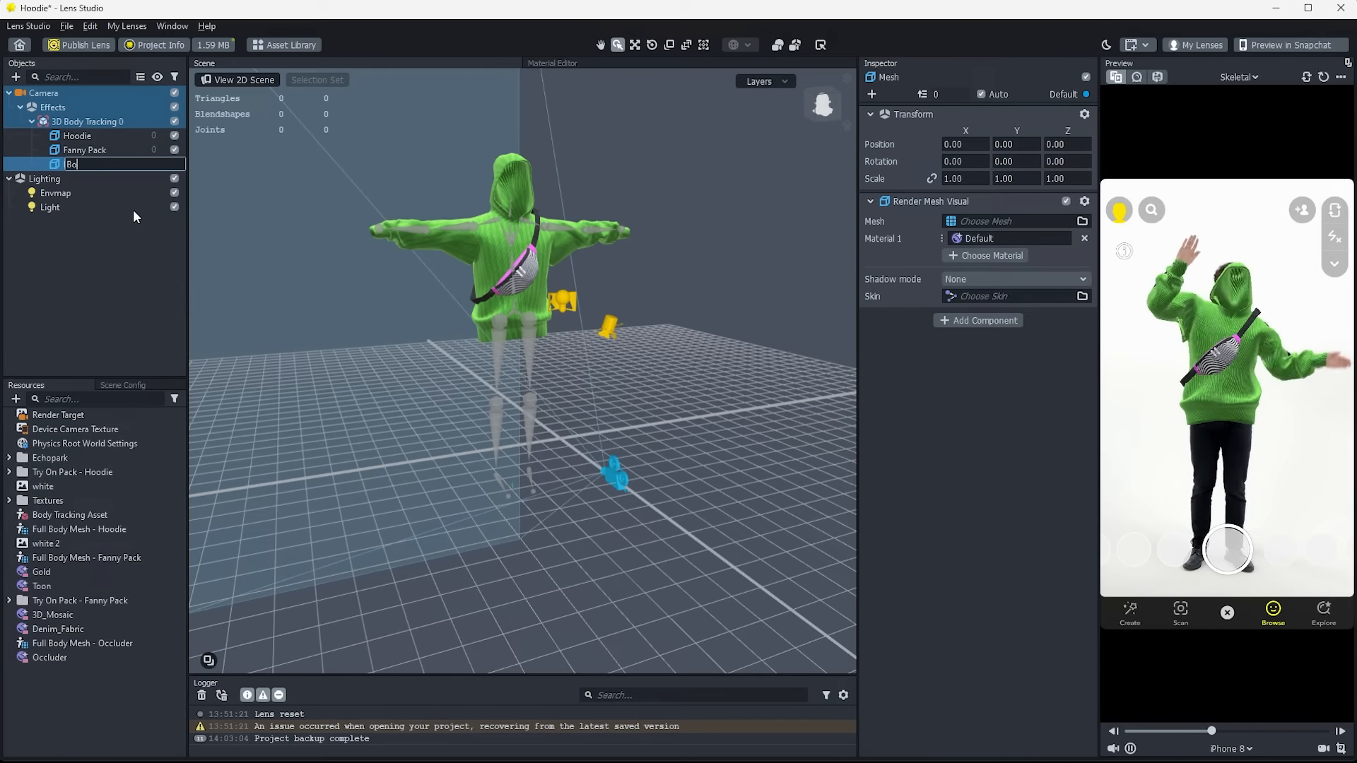
text(dy Occ)
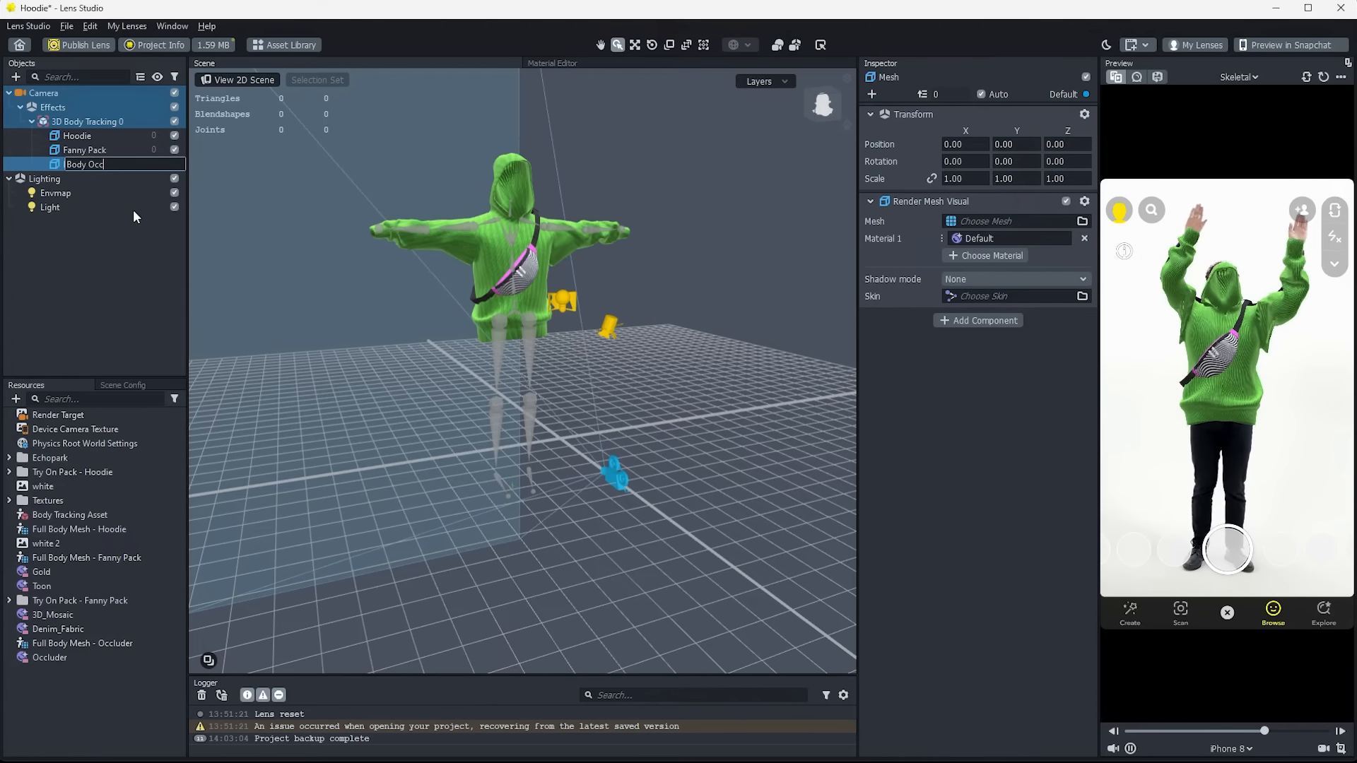
text(luder)
key(Return)
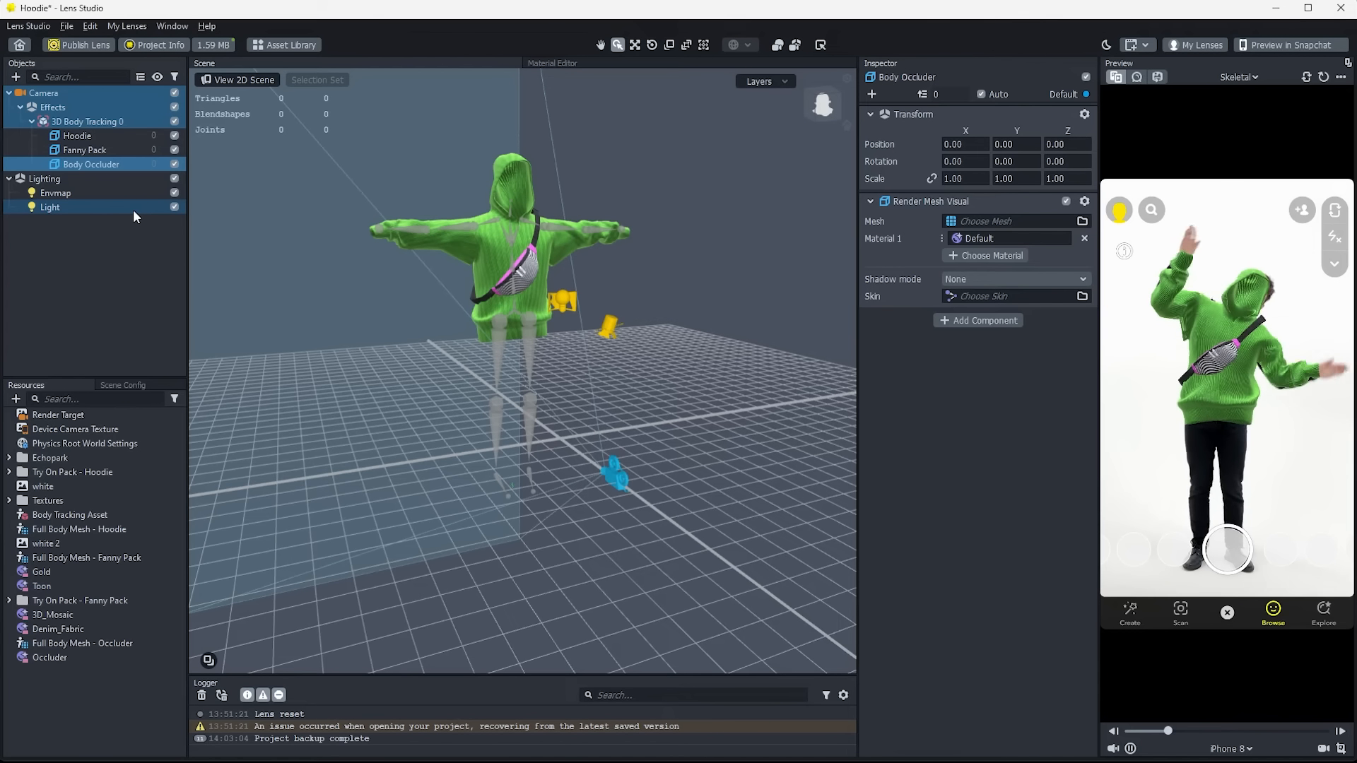
- Assign the Full Body Mesh - Occluder mesh and the Occluder material to the Body Occluder object
click(1082, 222)
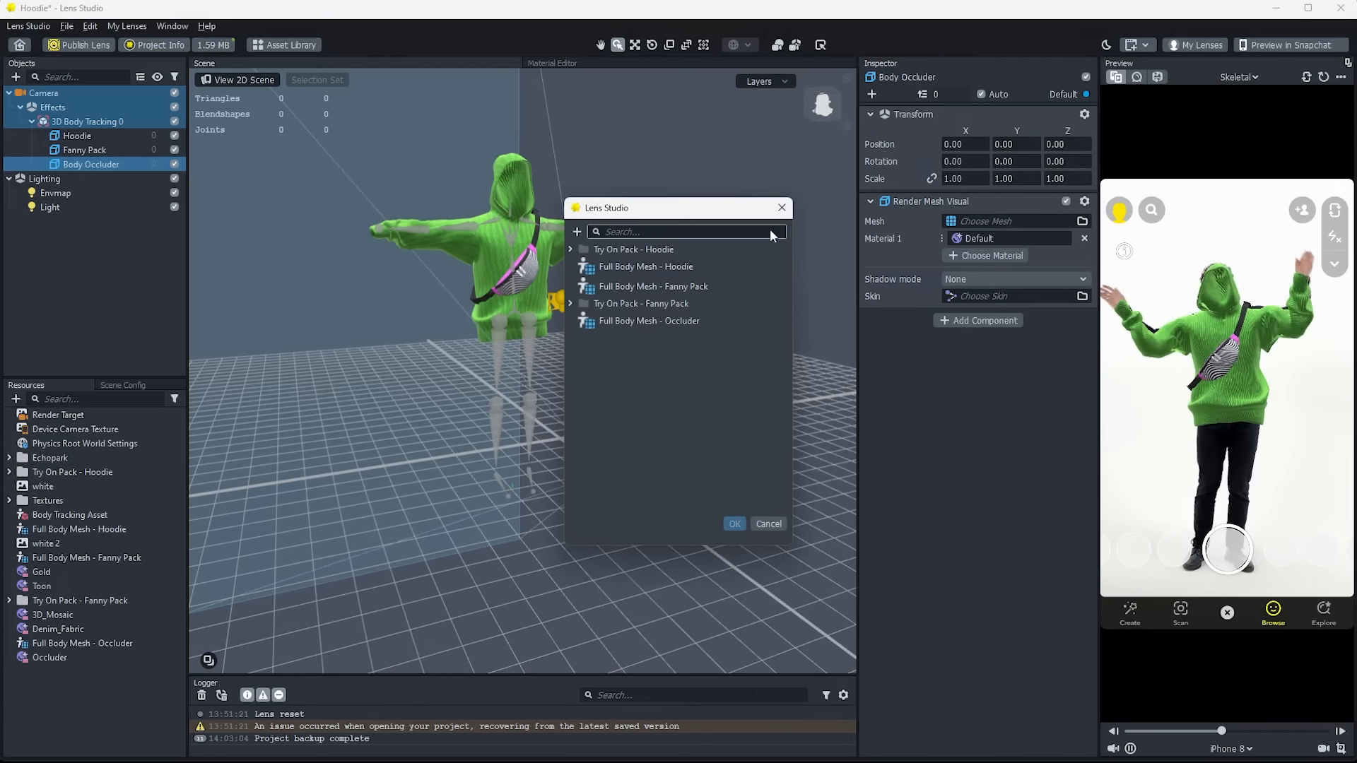
click(734, 524)
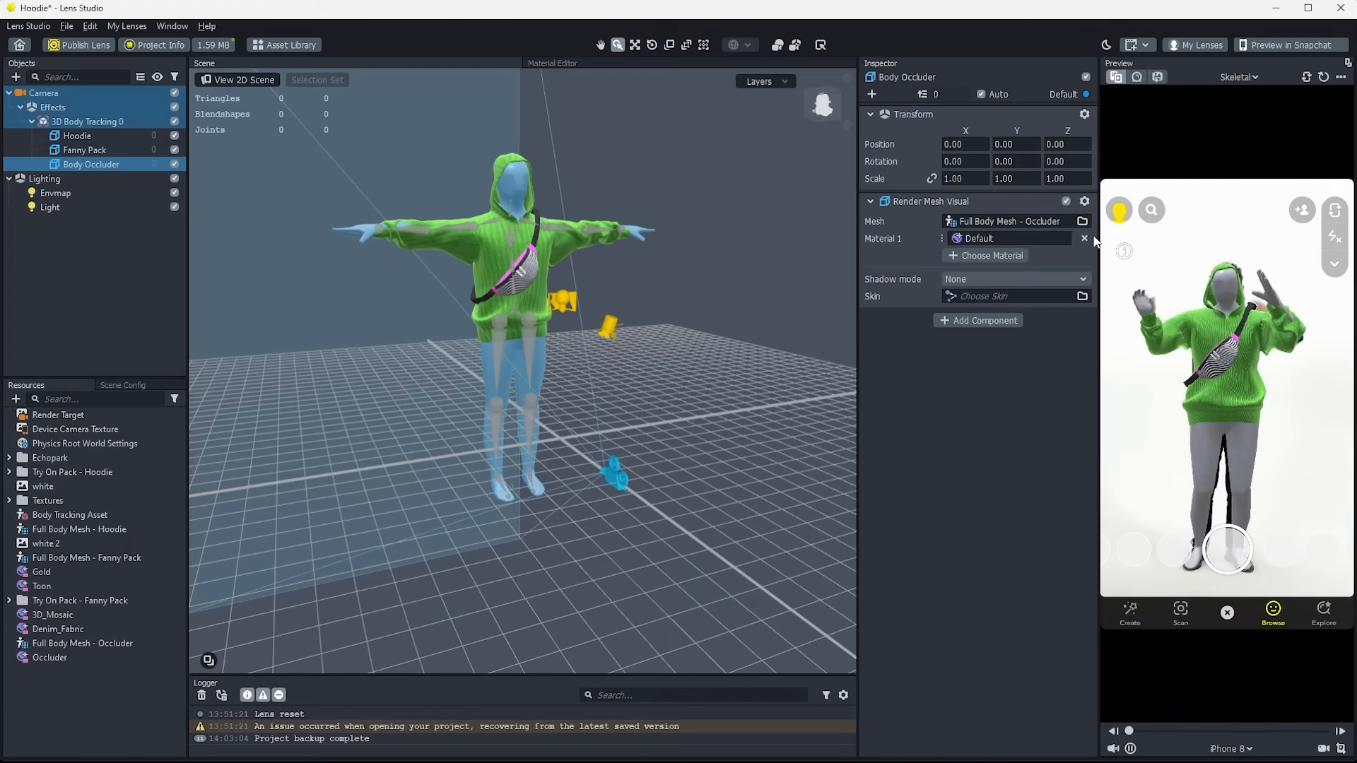
click(993, 255)
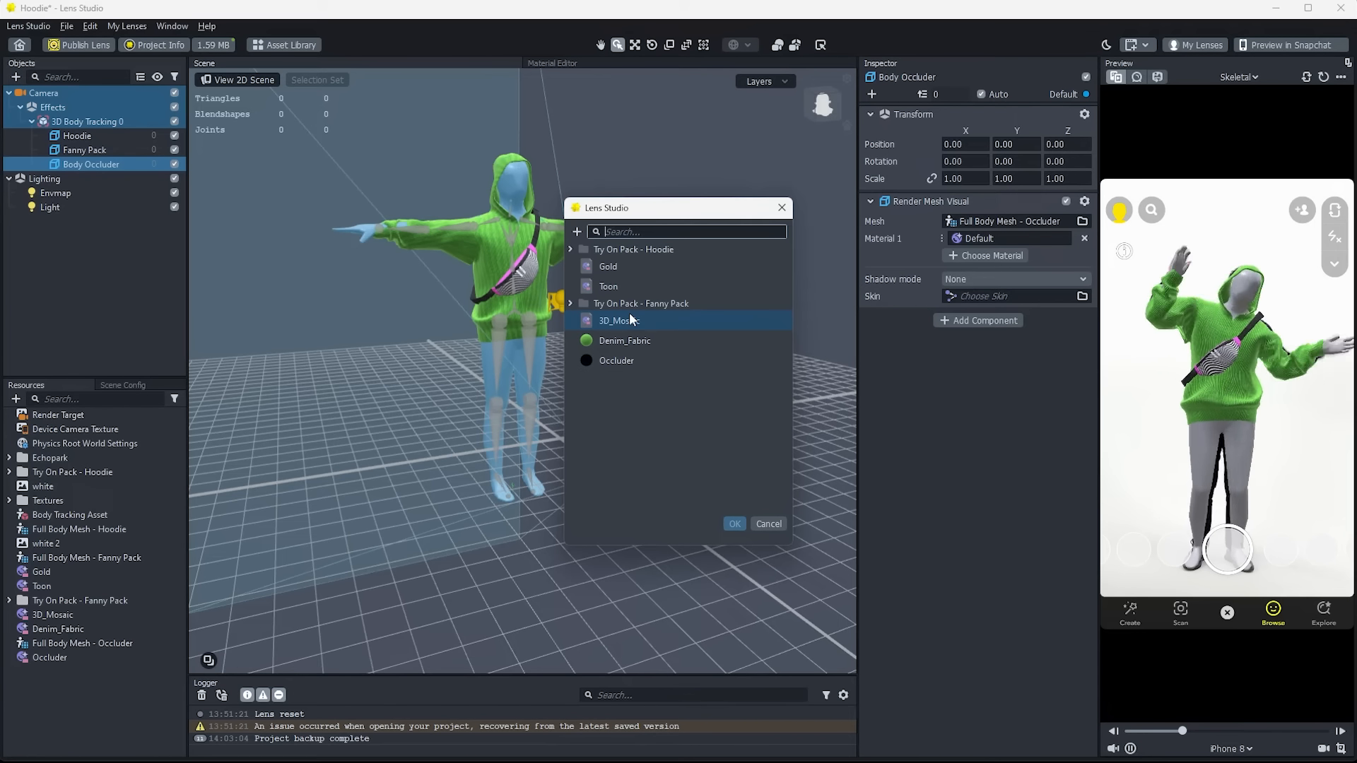
click(617, 363)
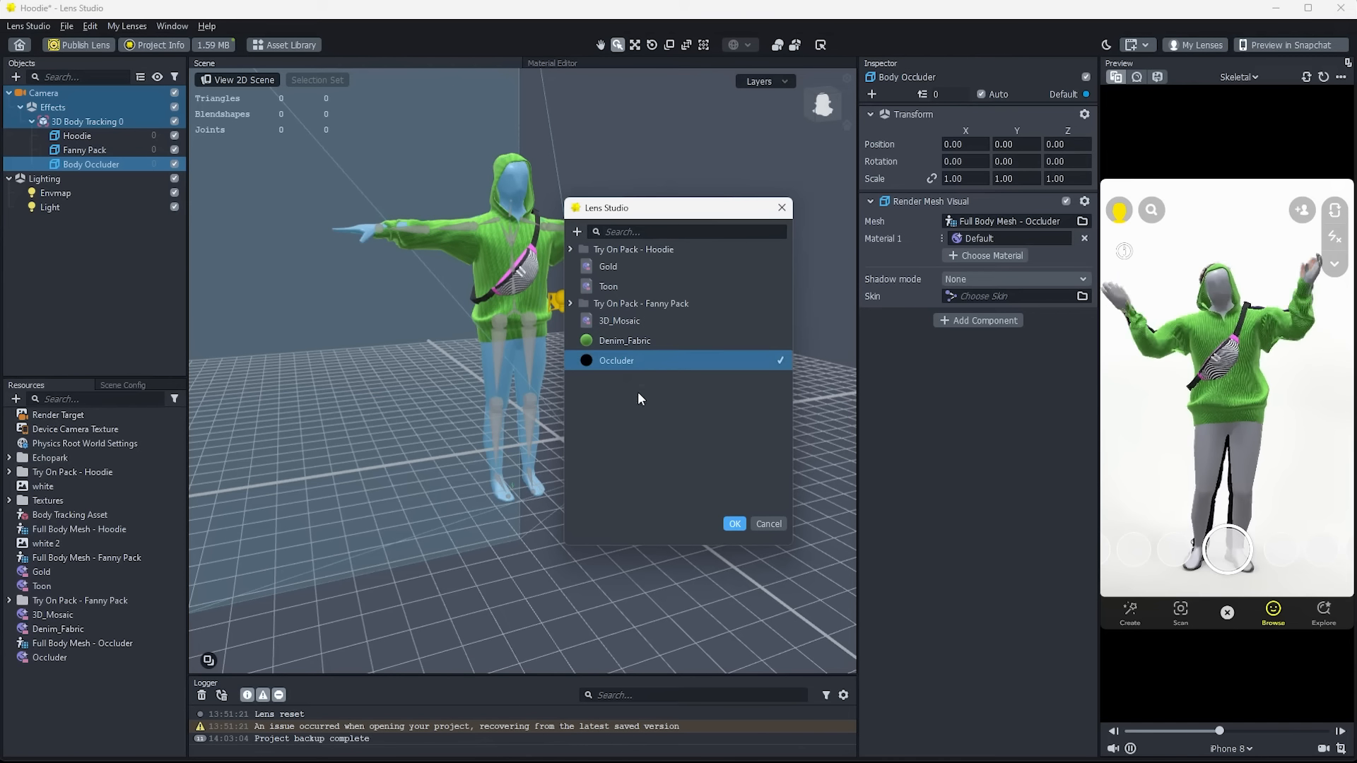
click(734, 524)
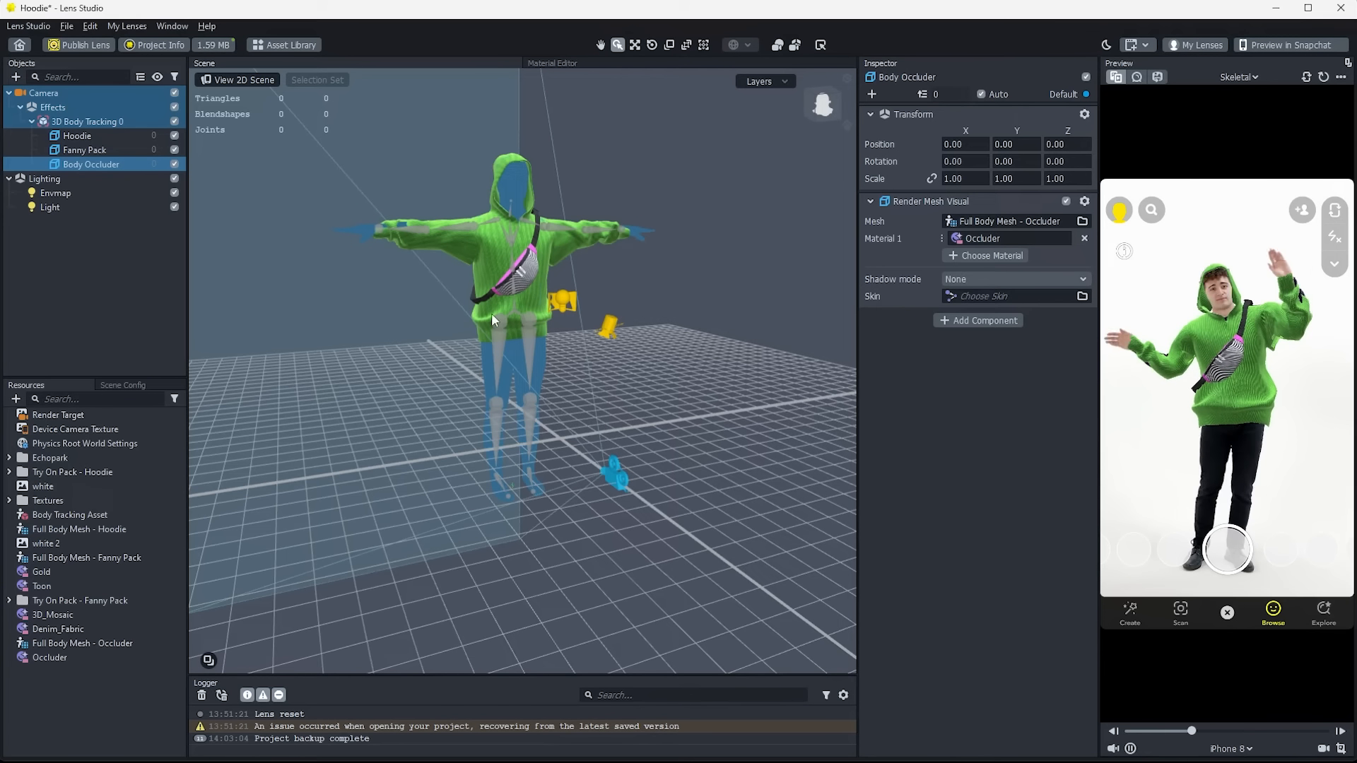
- Inspect the occluded body in the scene and browse the preview sources for another sample clip to check it
scroll(509, 289, up, 4)
middle_drag(510, 287, 642, 299)
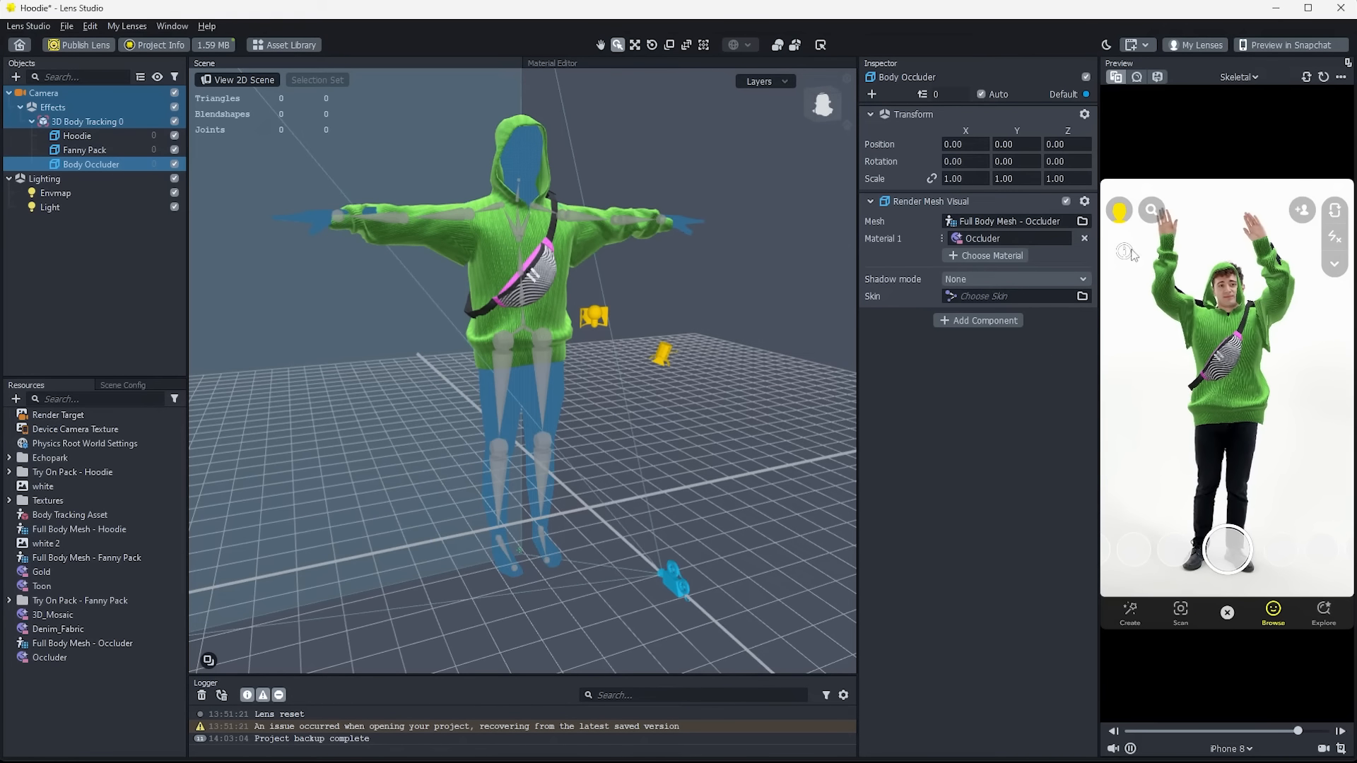
click(1238, 76)
scroll(1243, 167, up, 10)
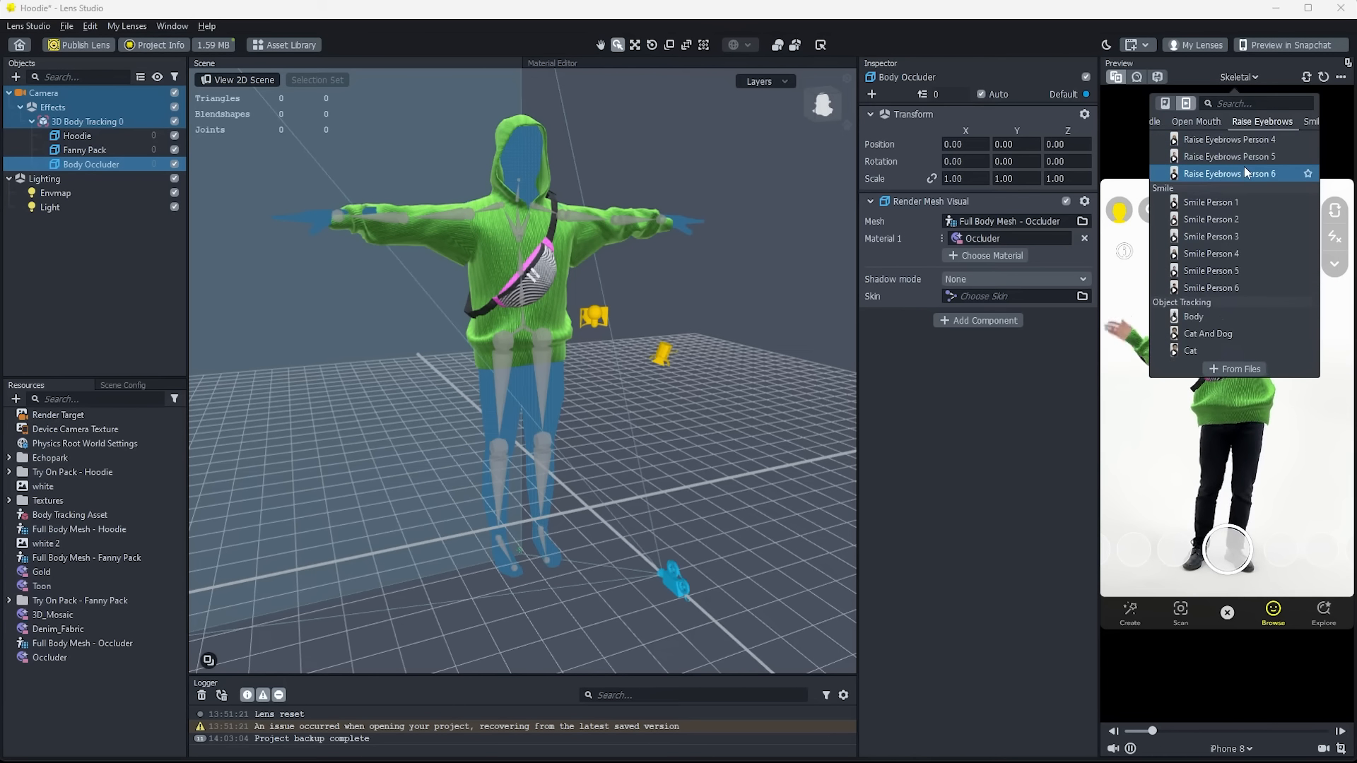
click(1238, 202)
- Set the Envmap light's exposure to 1
click(1280, 538)
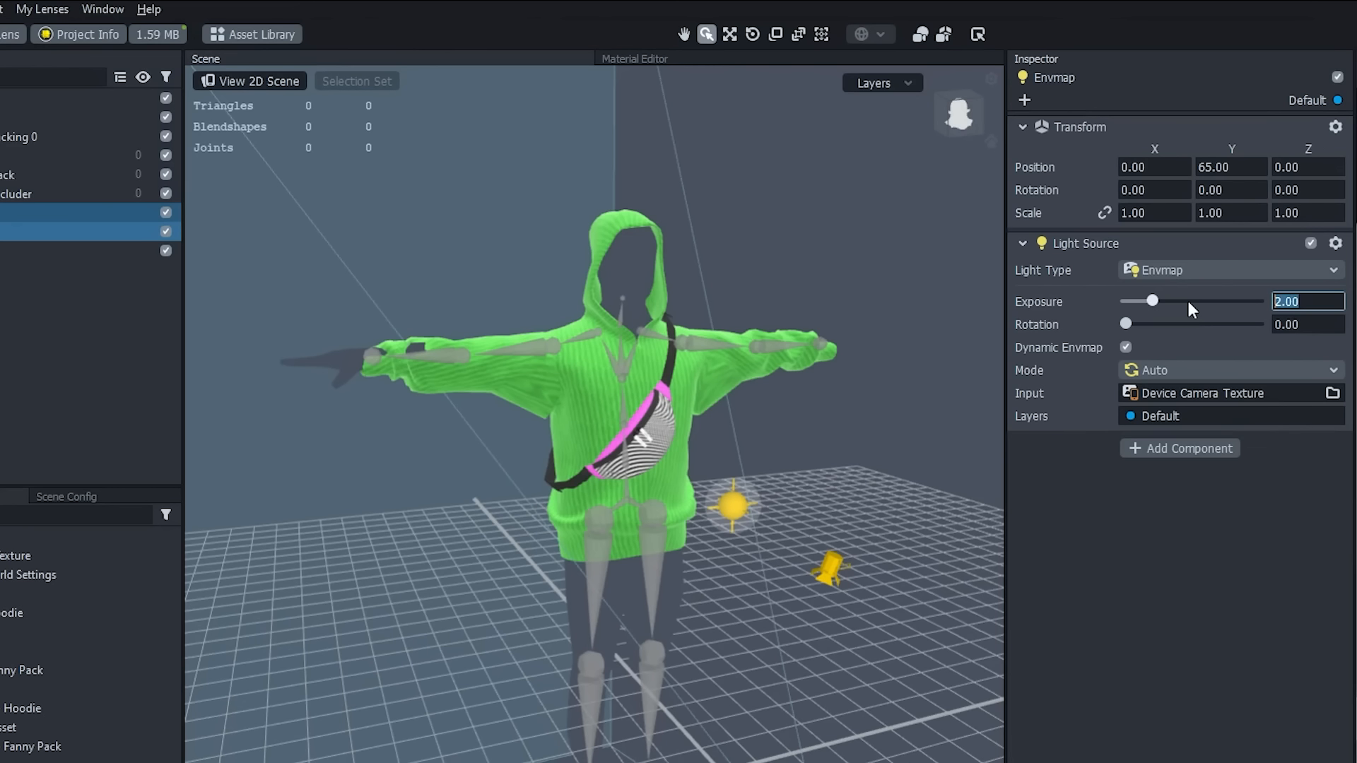
text(1)
key(Return)
click(1255, 593)
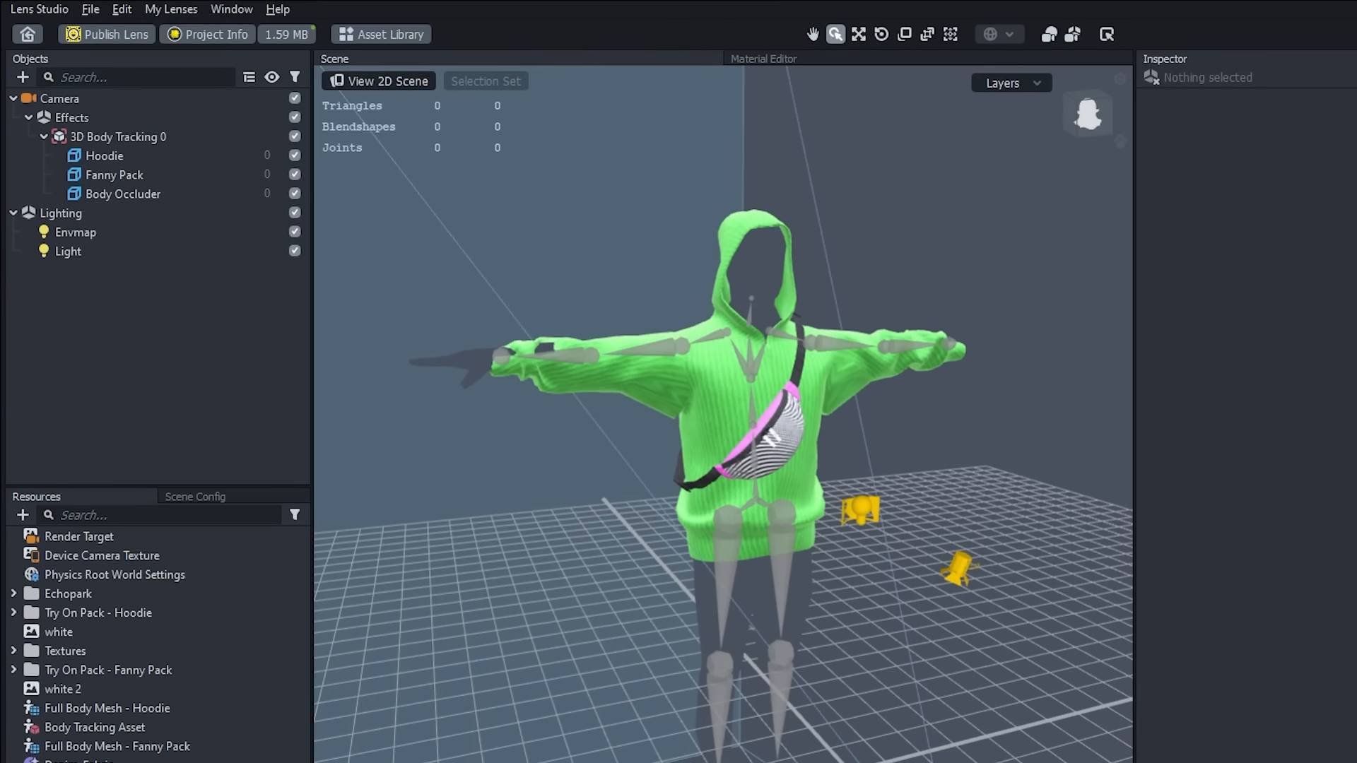
- Enable Dynamic Envmap on the Envmap light, use Device Camera Texture as its input and set its exposure to 1
click(218, 231)
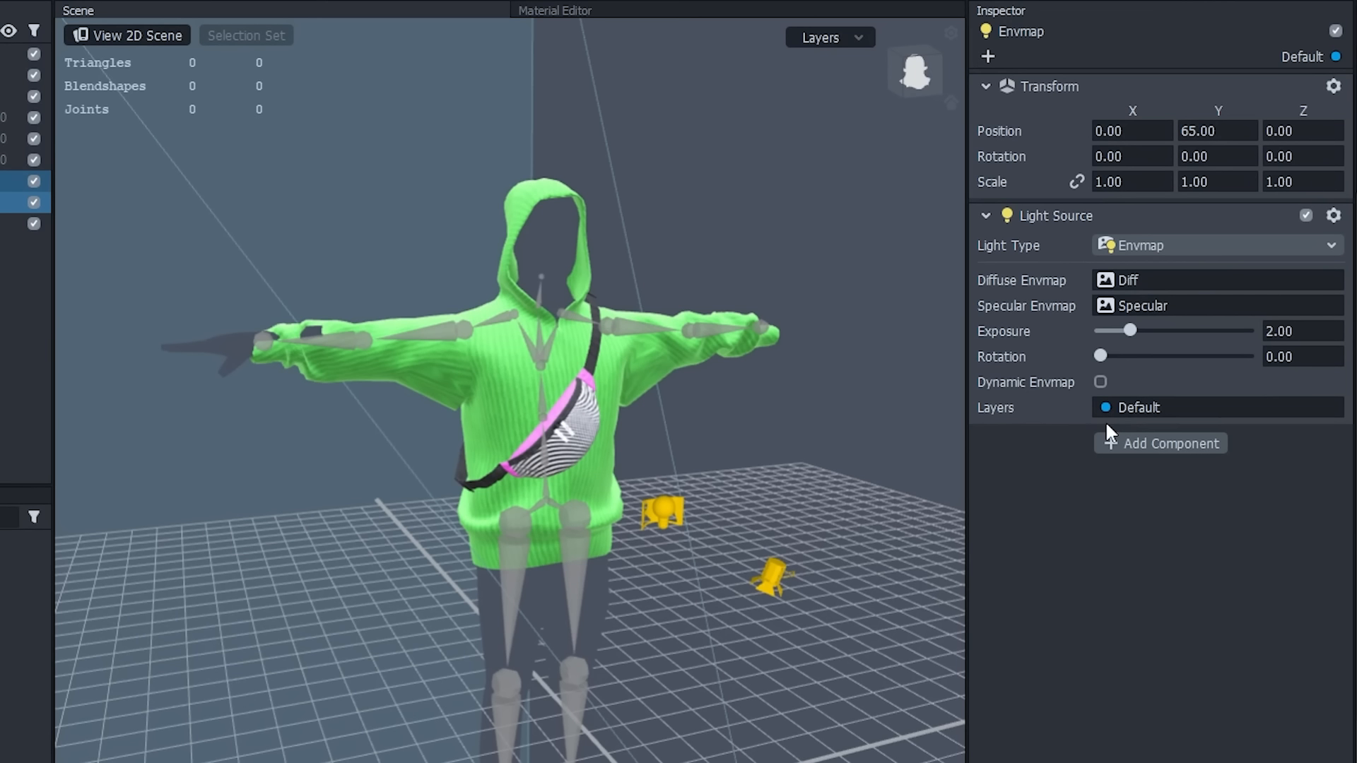
click(1100, 382)
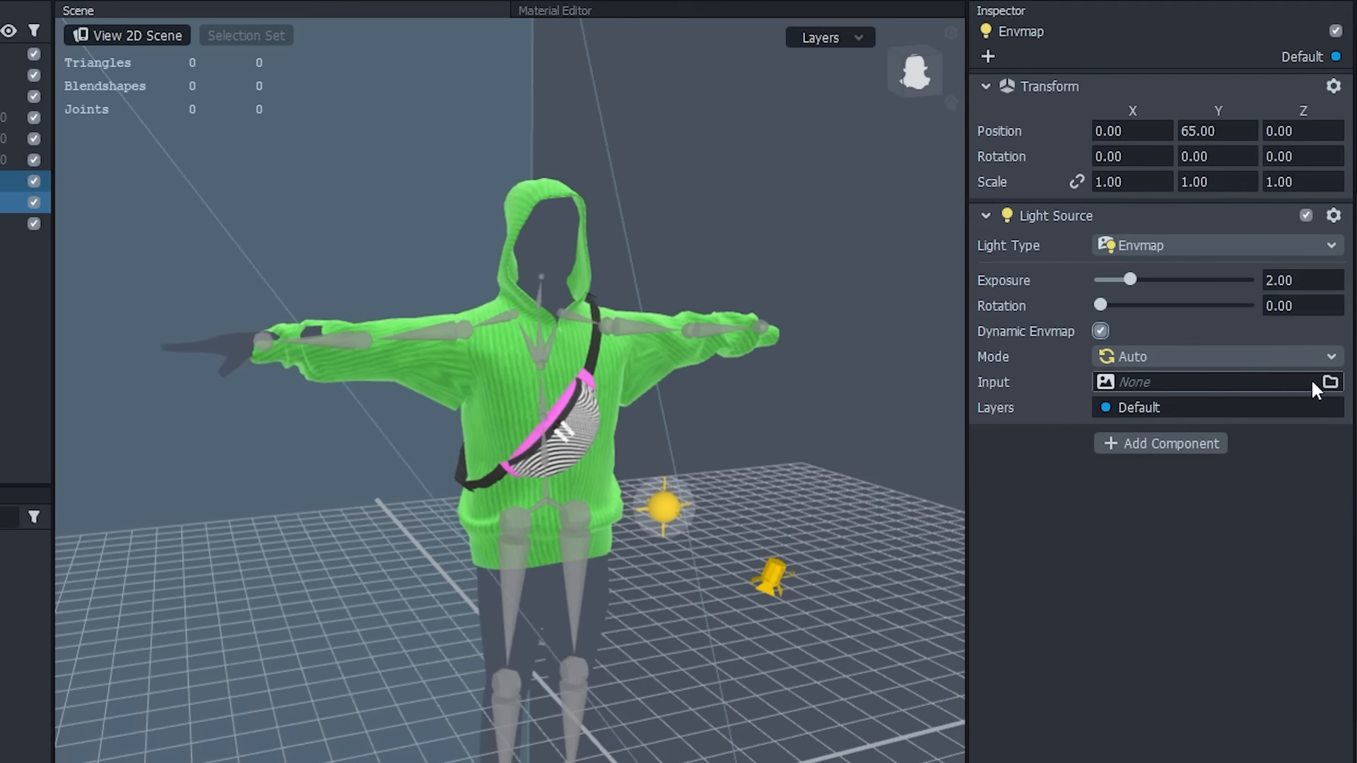
click(1331, 380)
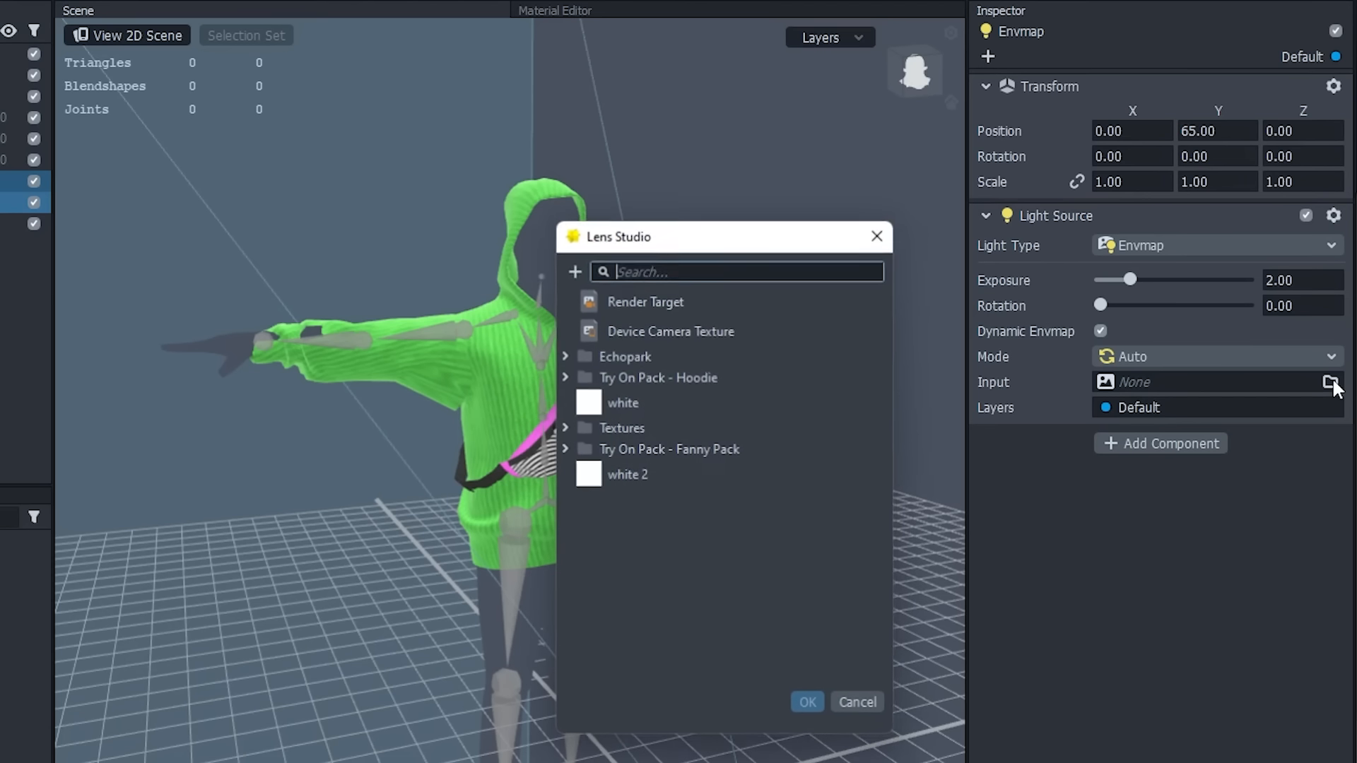
click(696, 328)
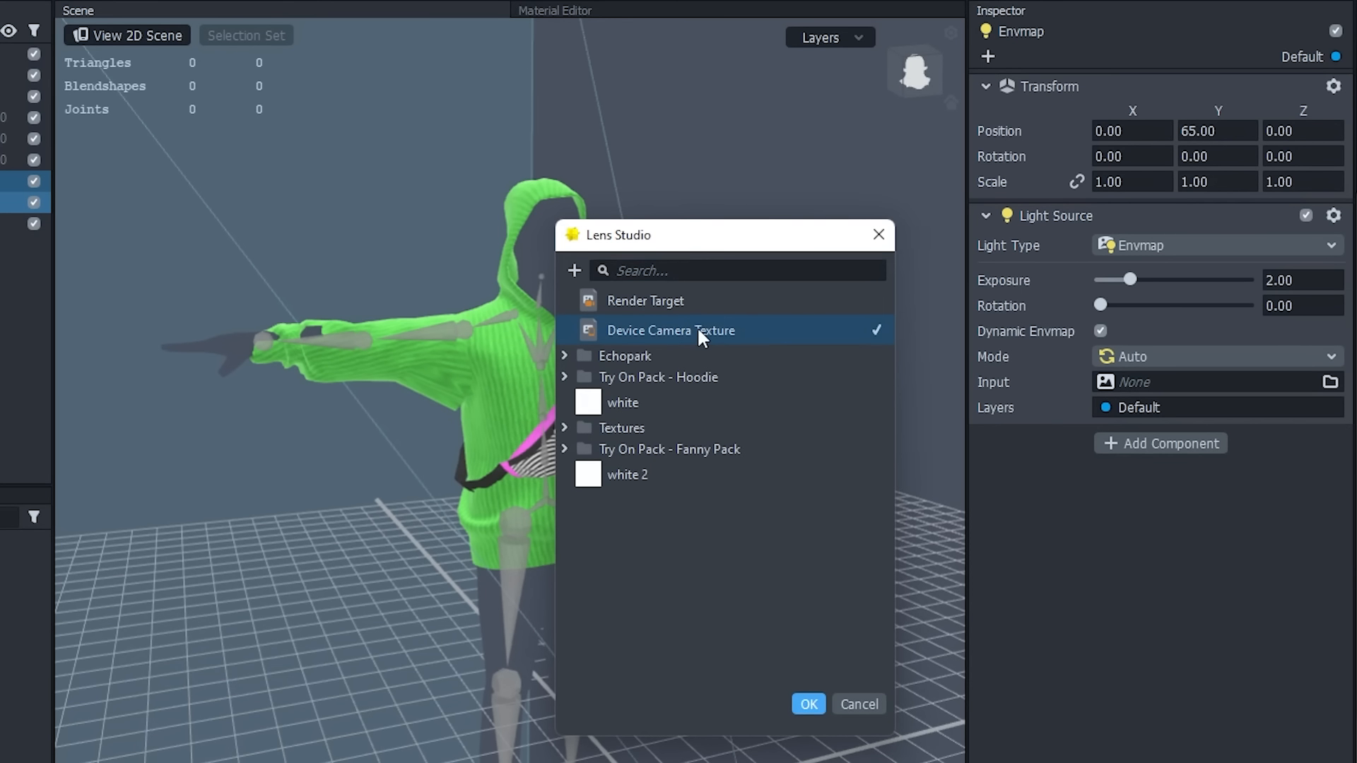
click(810, 703)
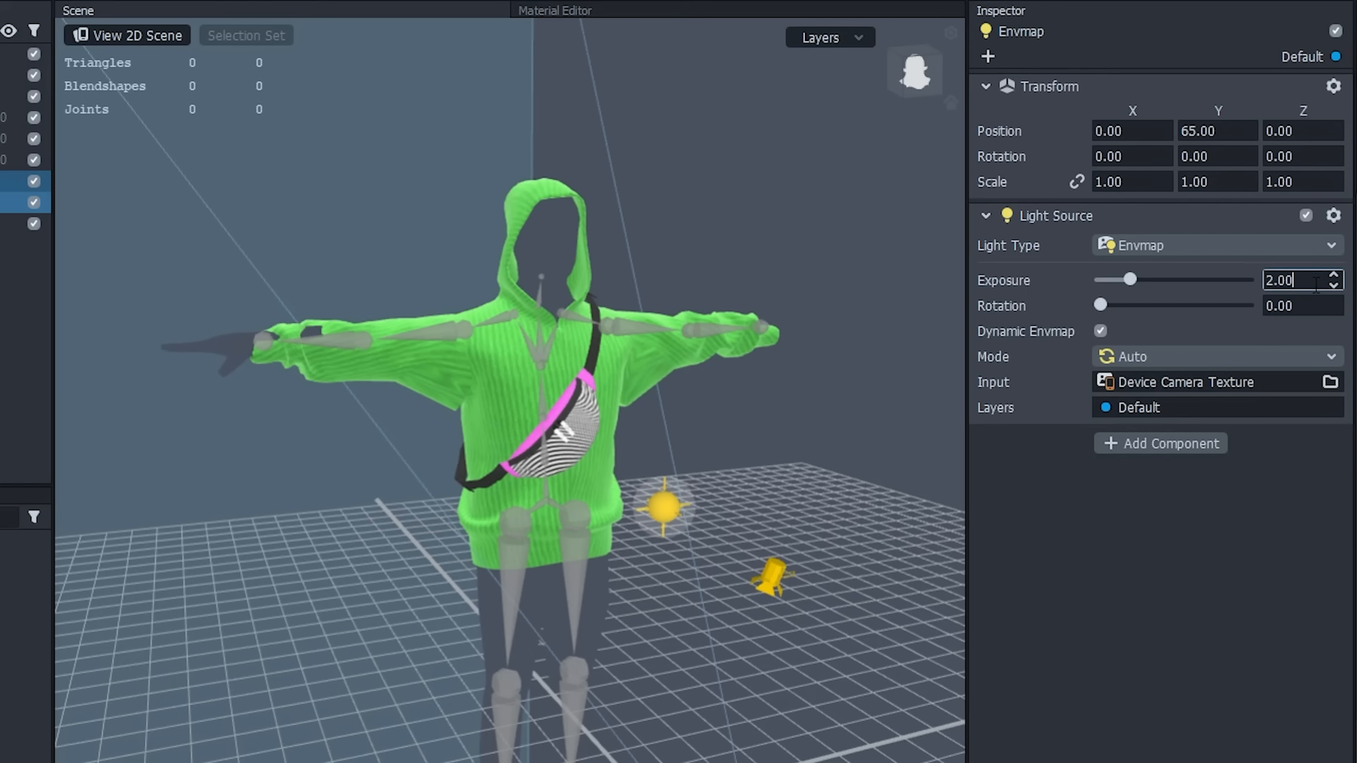
text(1)
key(Return)
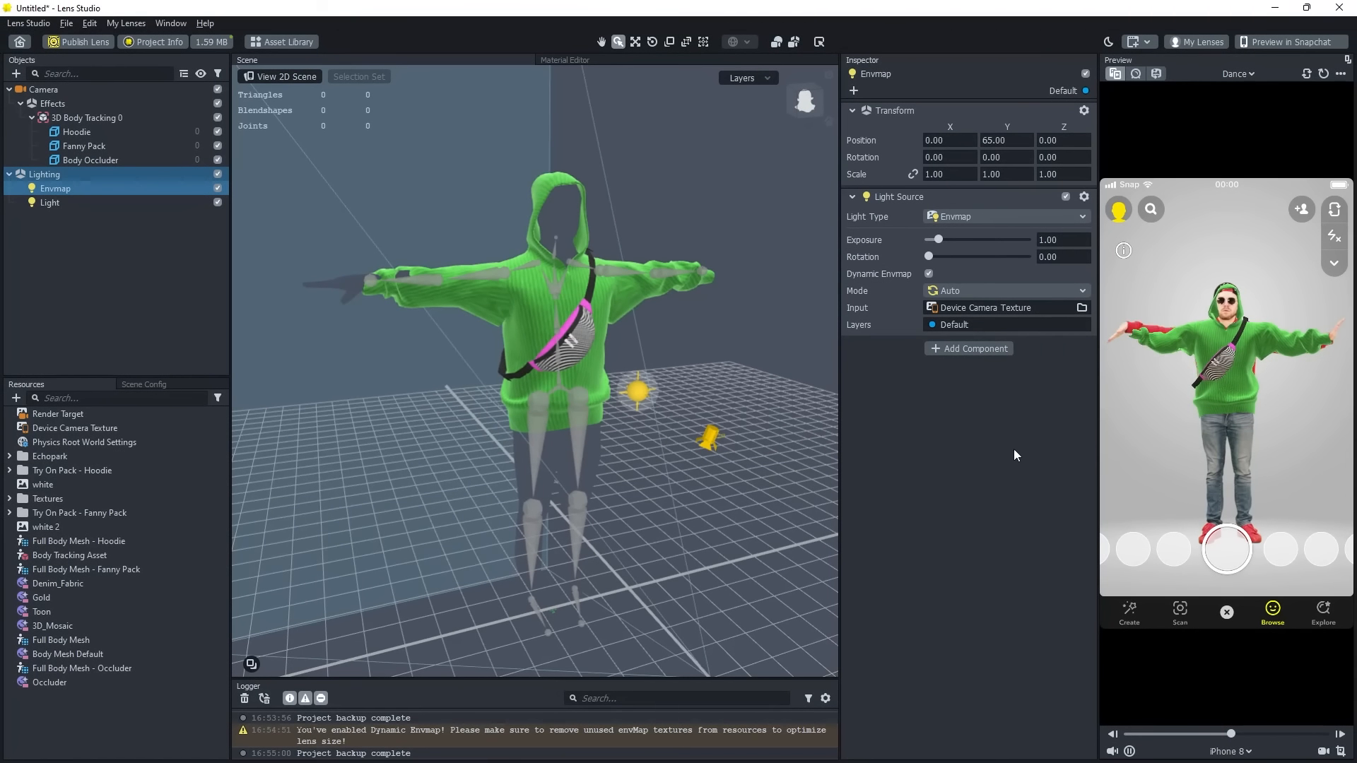